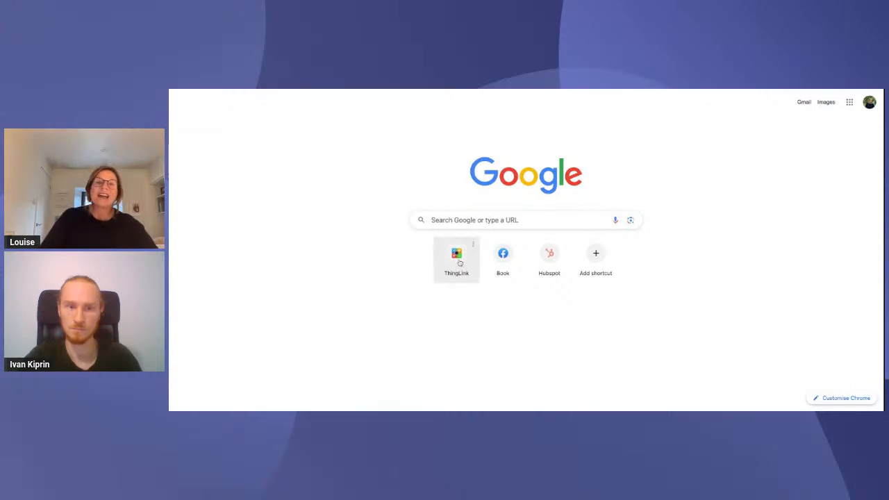
Open ThingLink, start a new media upload and search Unsplash for "scottish highlands"
left_click(459, 262)
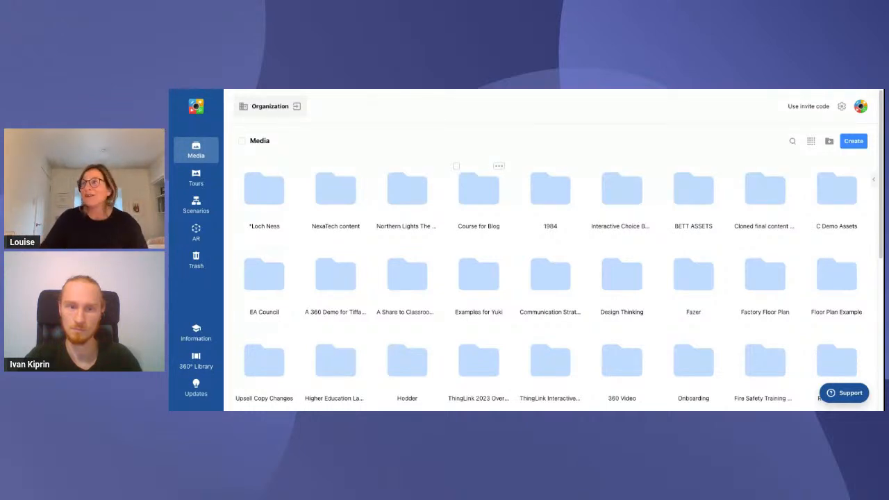
left_click(855, 143)
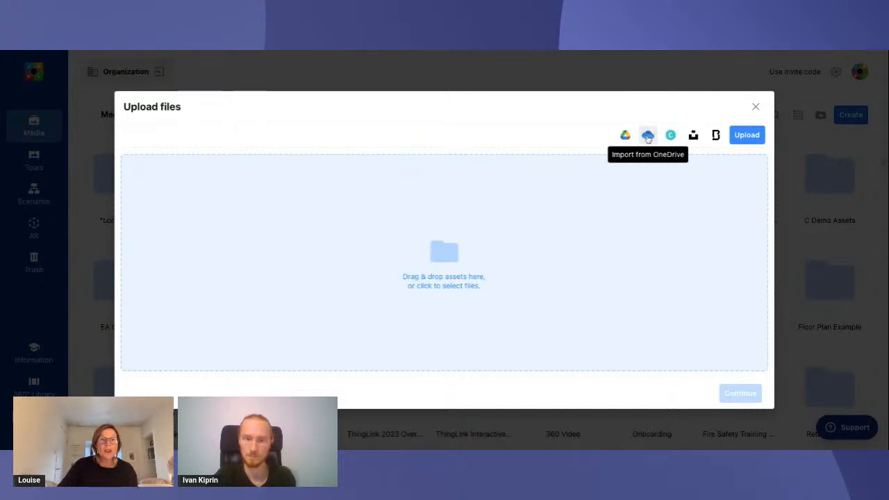
left_click(694, 137)
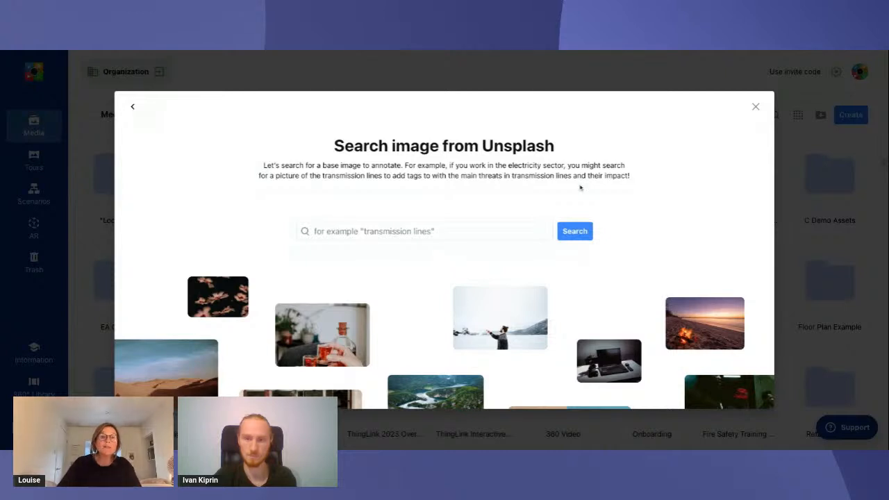
left_click(445, 232)
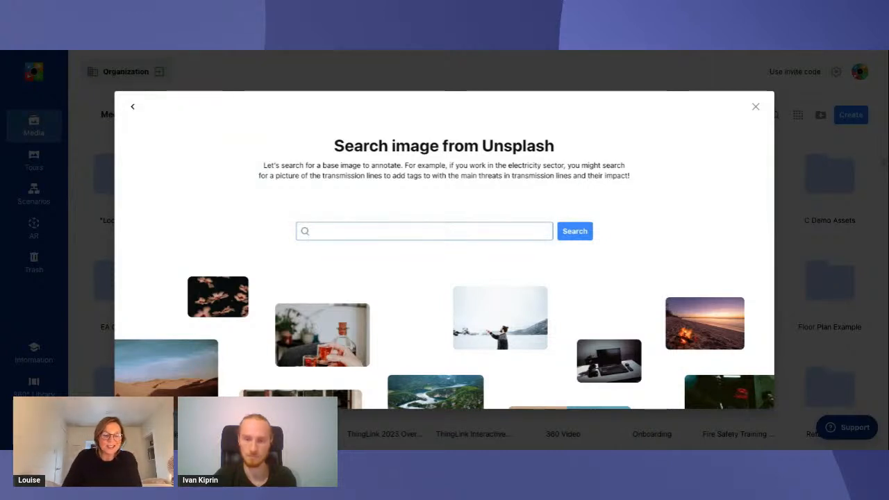
type("scotti")
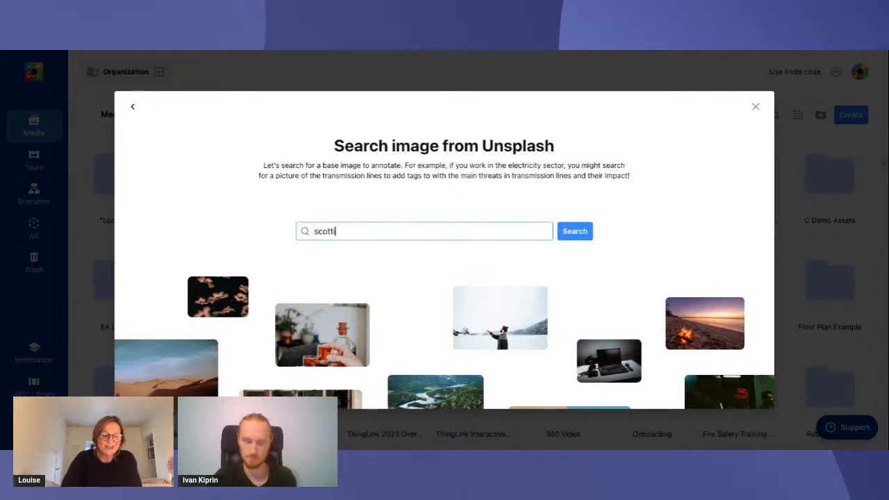
type("sh highlands")
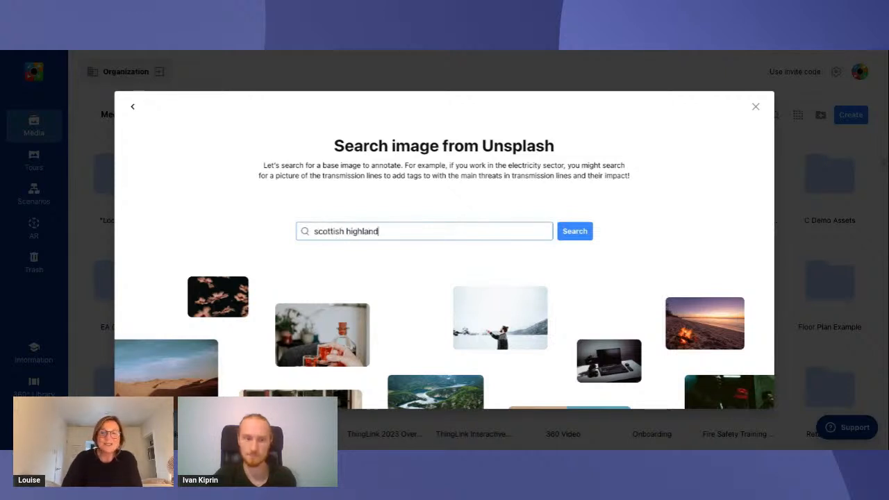
left_click(580, 234)
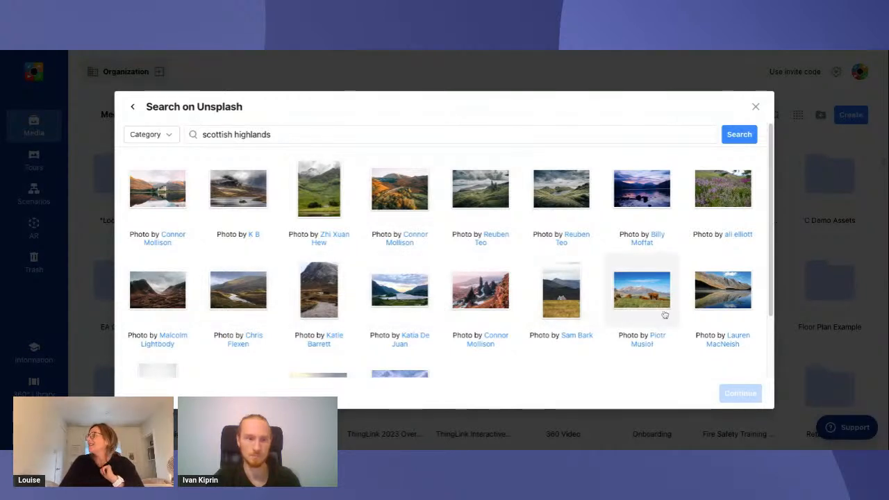
Import the Unsplash photo of brown Highland cattle in front of mountains as the base image
left_click(645, 292)
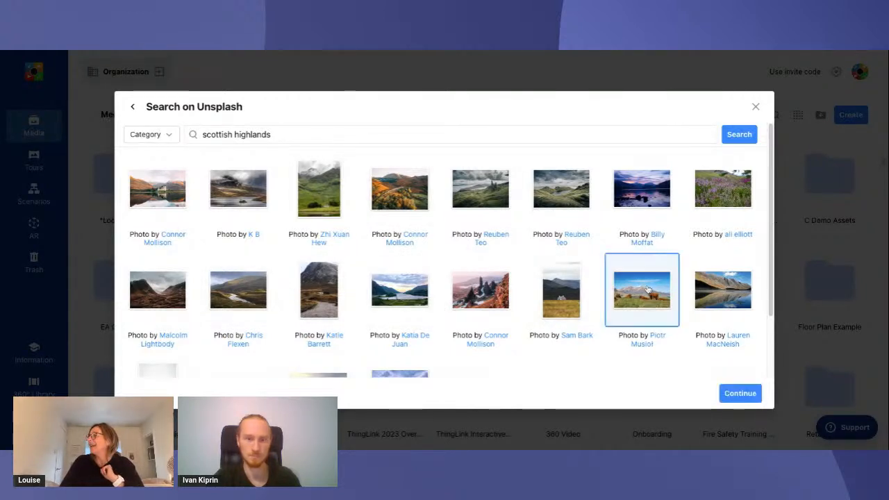
left_click(740, 393)
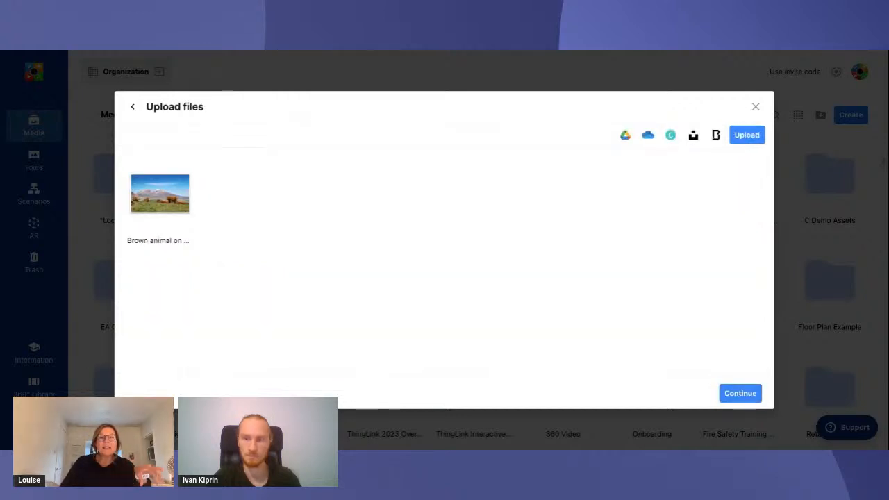
left_click(738, 393)
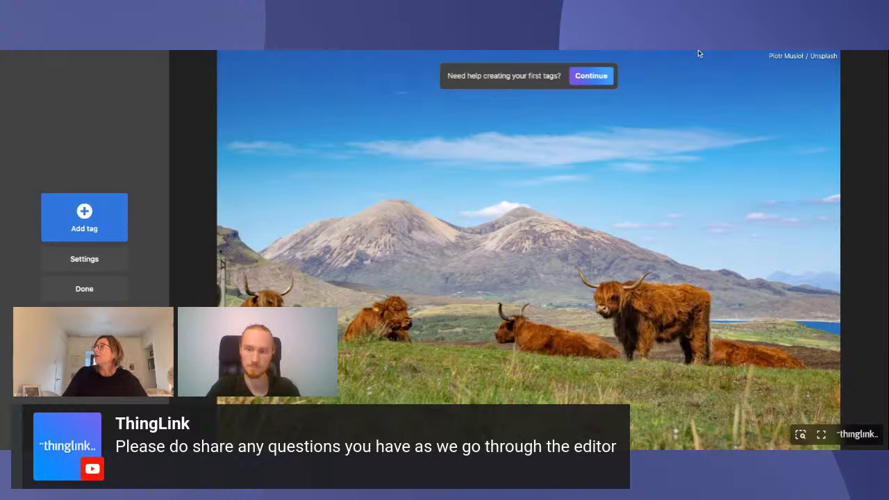
View the question asked by the helper for creating first tags, and leave the editor without entering a topic
left_click(592, 77)
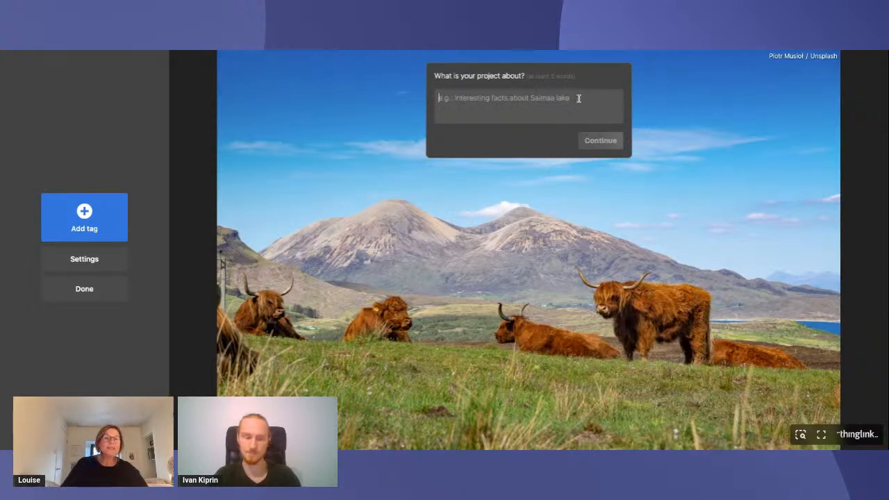
left_click(523, 121)
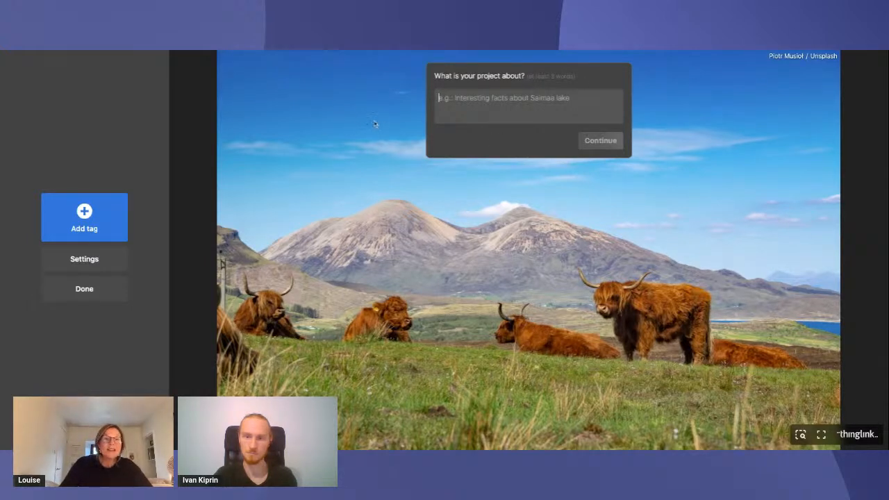
left_click(84, 288)
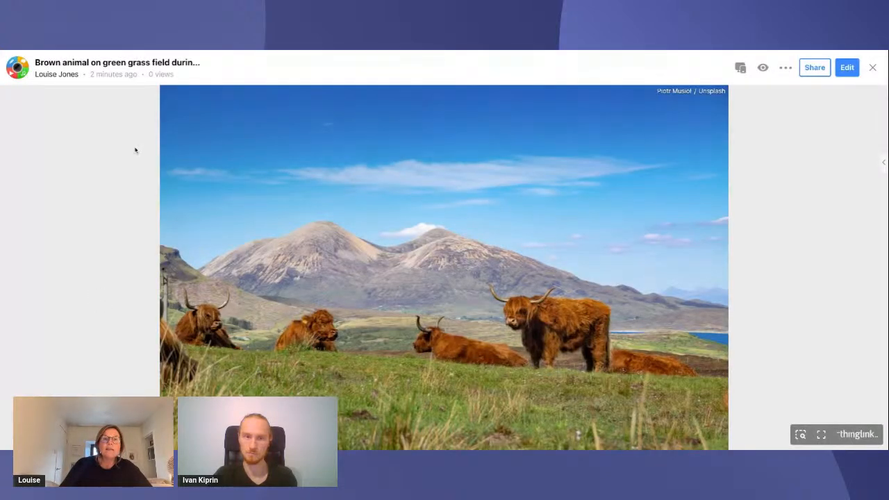
Find the imported cattle image in the media library and examine the options available for it
left_click(23, 69)
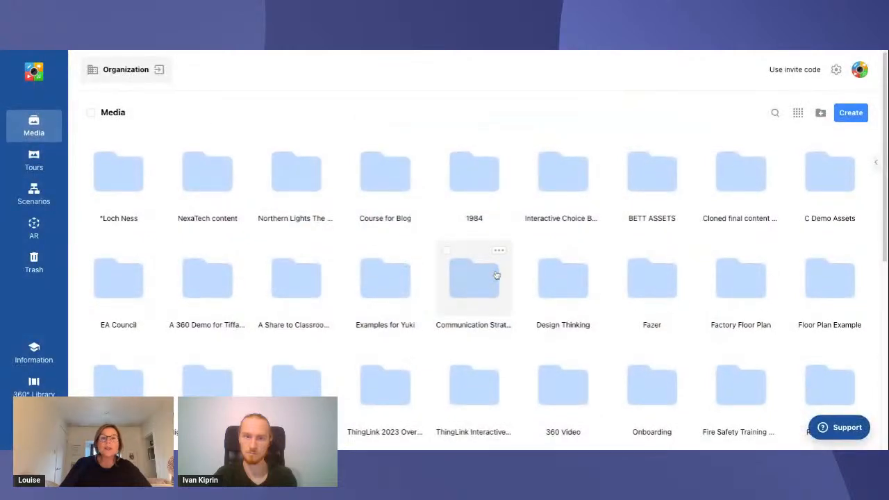
scroll(495, 274, "down", 3)
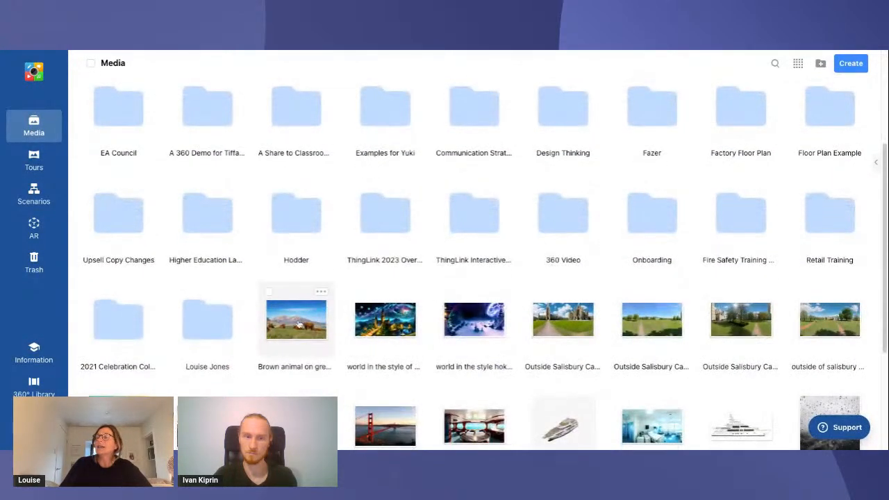
left_click(321, 292)
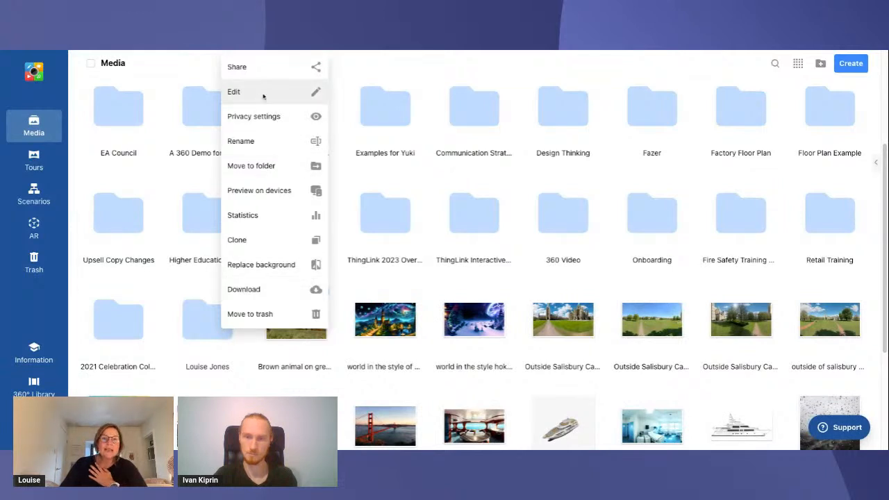
left_click(336, 388)
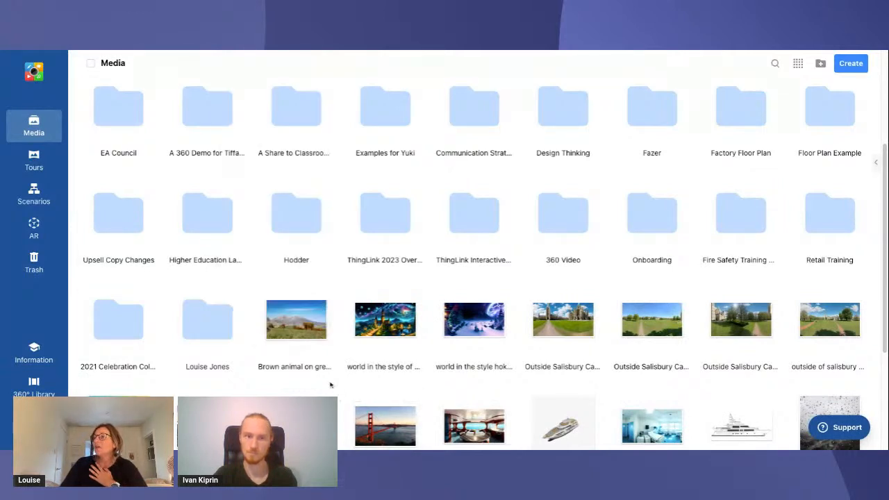
Reopen the cattle image for editing and add a Text and media tag
left_click(305, 335)
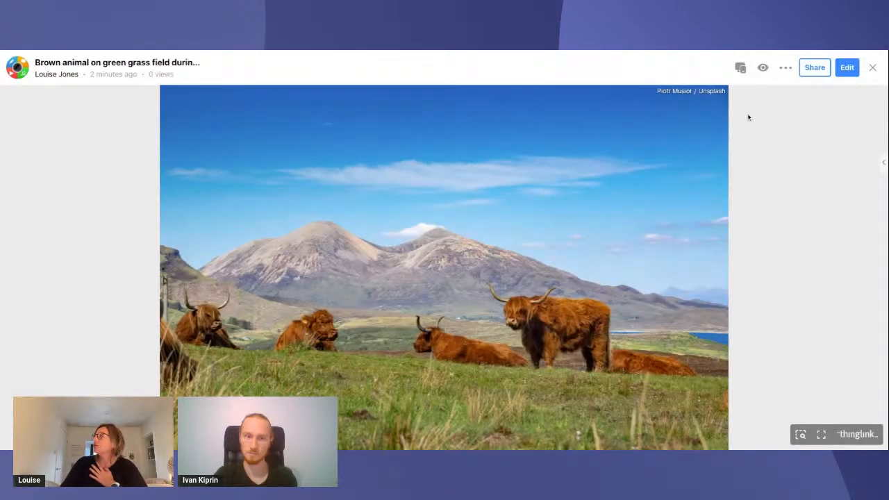
left_click(847, 67)
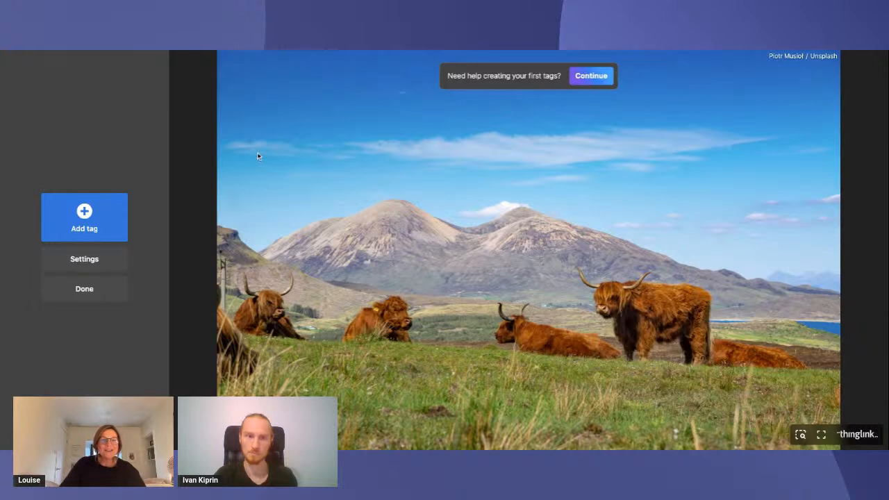
left_click(90, 219)
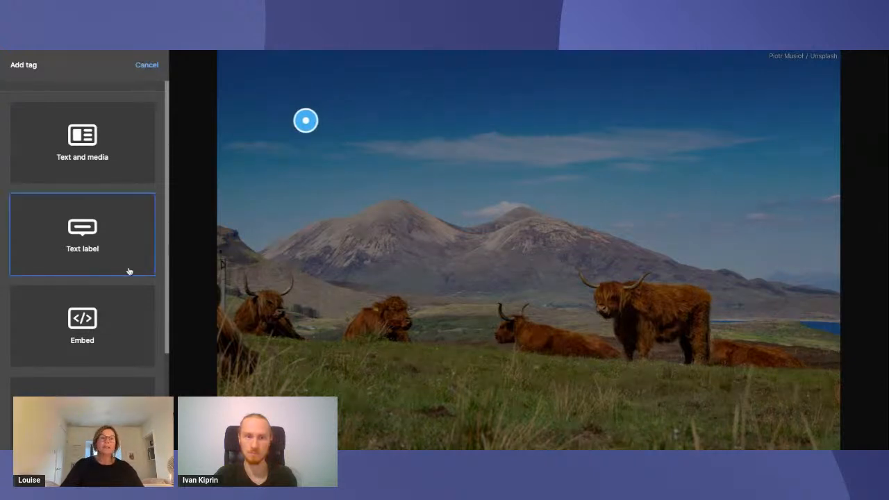
scroll(106, 236, "down", 2)
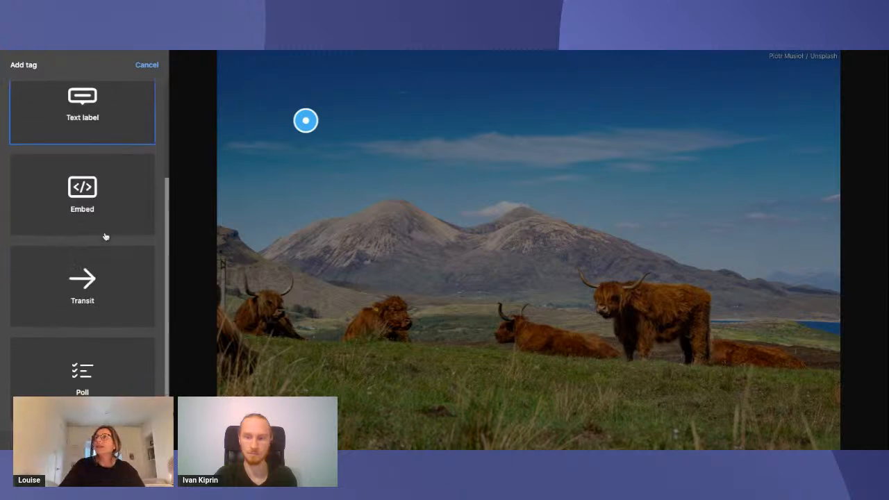
scroll(109, 208, "up", 2)
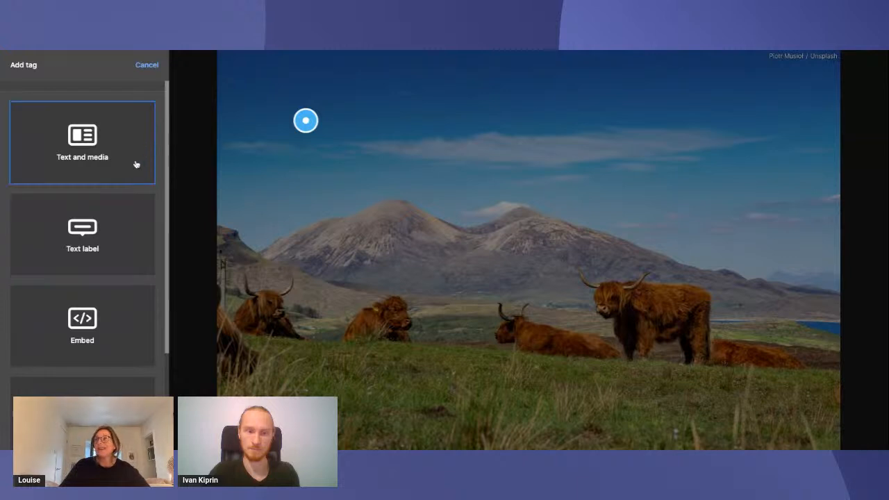
scroll(123, 218, "down", 2)
scroll(139, 221, "up", 2)
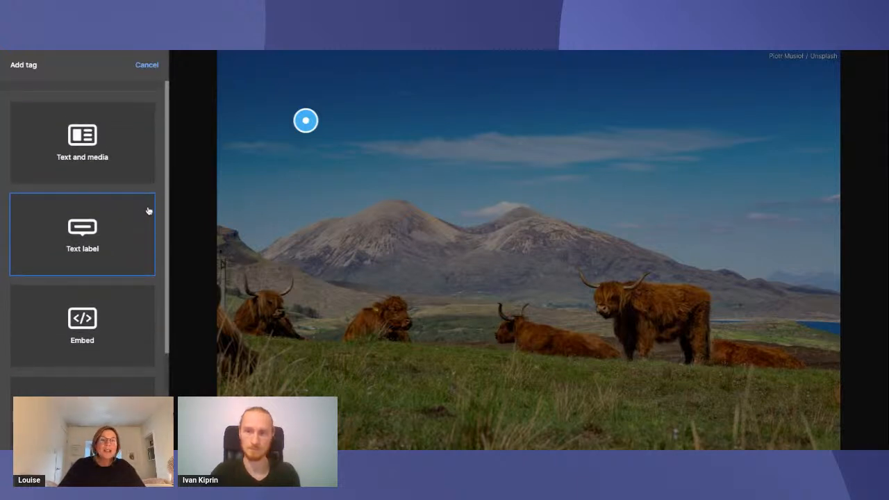
left_click(97, 151)
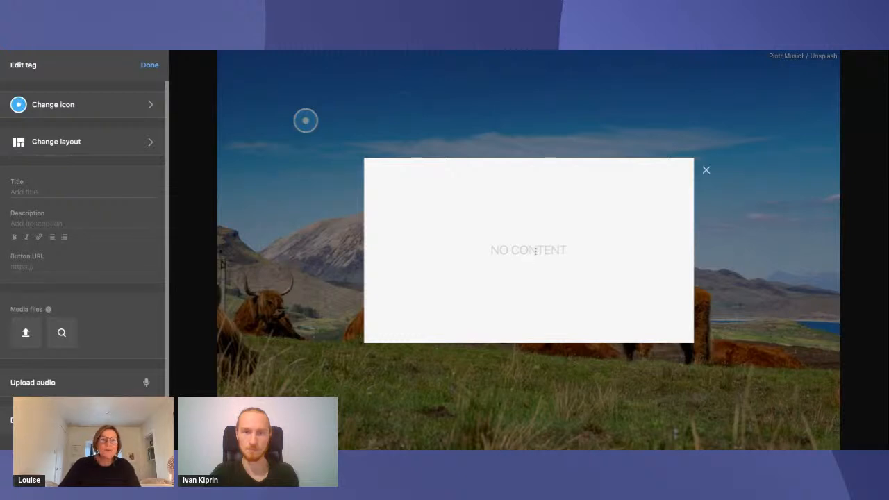
Set the tag's title to "Highland Cows"
left_click(92, 190)
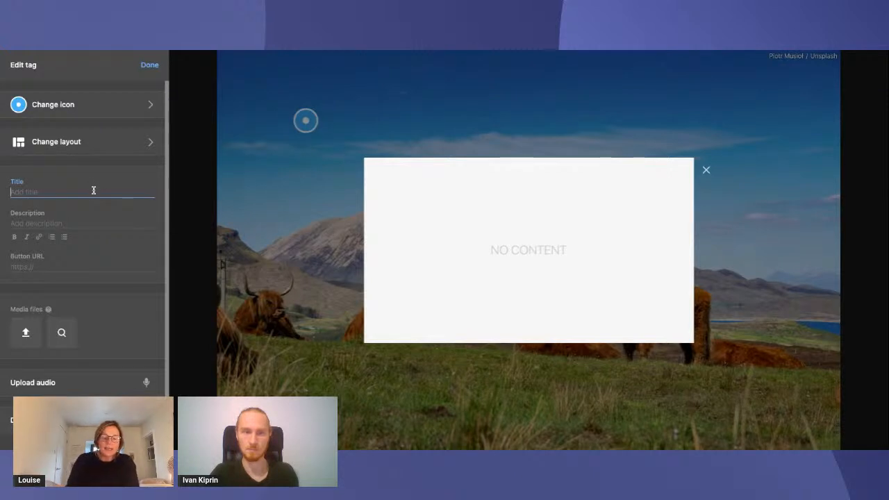
type("Highland")
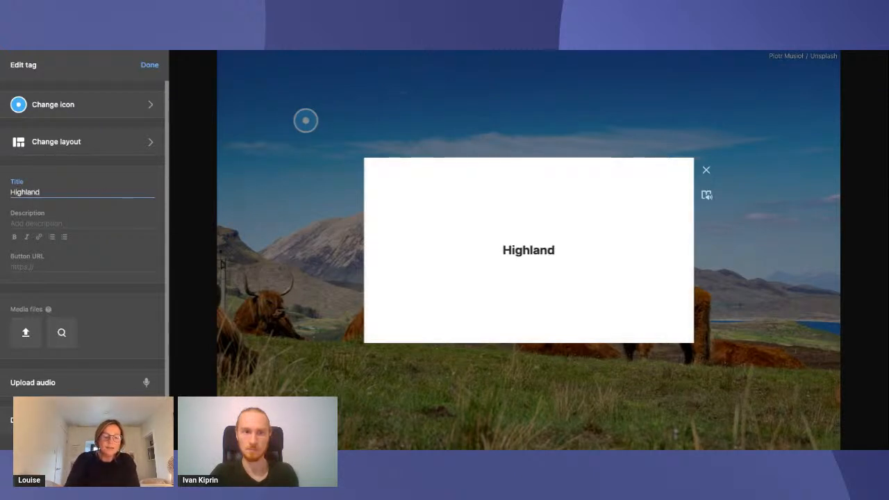
type("Cows")
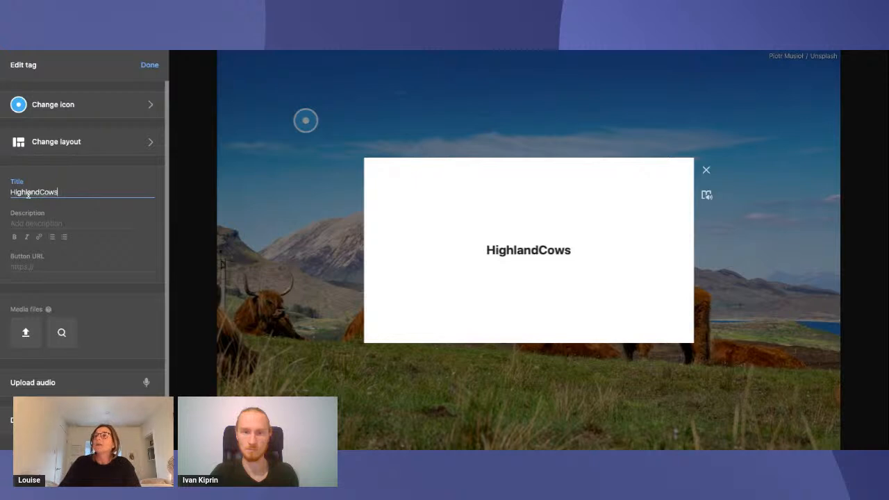
left_click(40, 192)
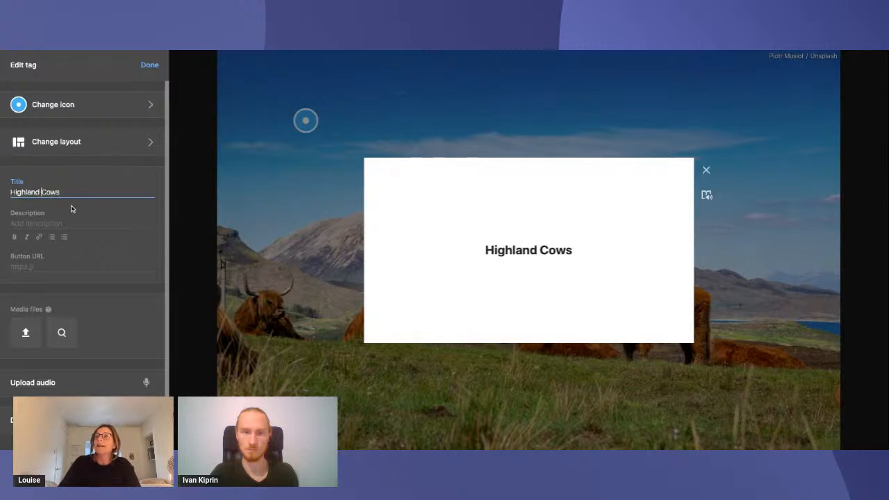
Copy the introductory paragraph of Wikipedia's Highland cattle article into the tag's description
left_click(28, 223)
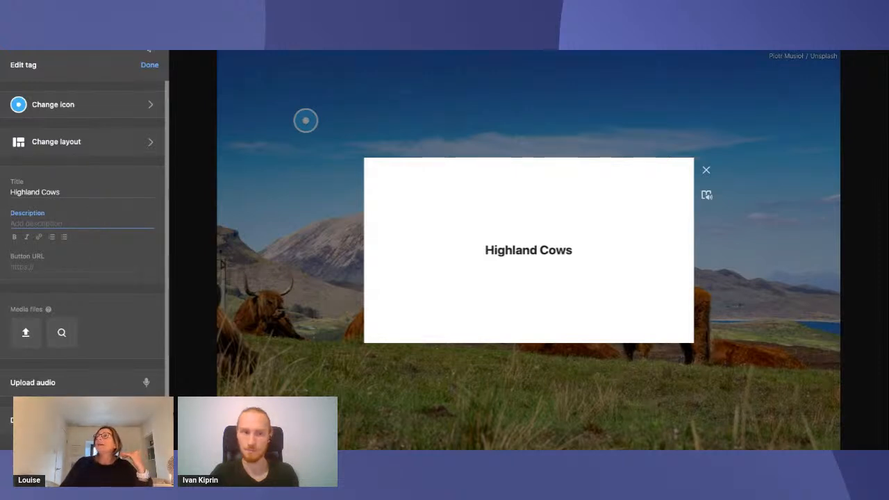
left_click(300, 51)
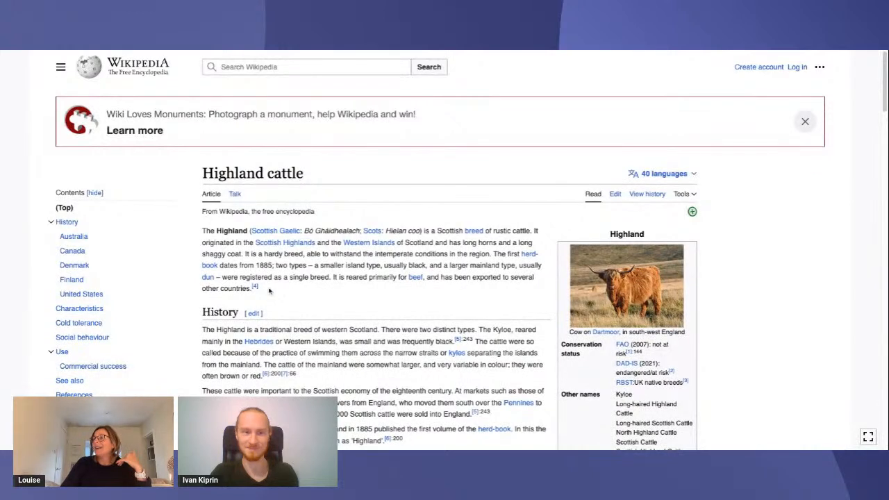
left_click_drag(270, 291, 201, 237)
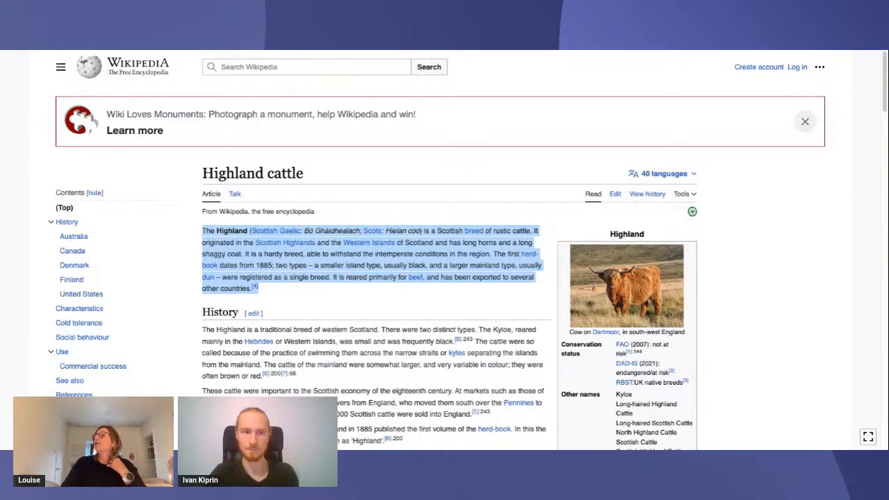
left_click(153, 51)
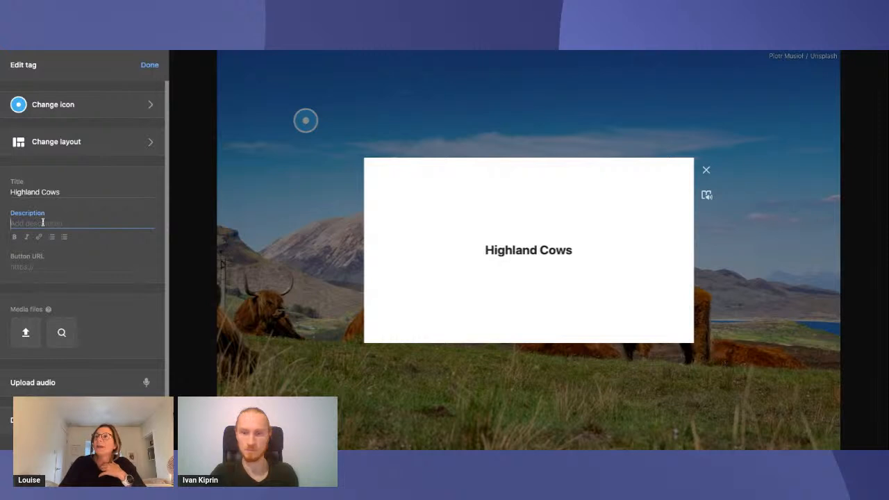
type("The Highland (Scottish Gaelic: Bò Ghàidhealach; Scots: Hielan coo) is a Scottish breed of rustic cattle. It originated in the Scottish Highlands and the Western Islands of Scotland and has long horns and a long shaggy coat. It is a hardy breed, able to withstand the intemperate conditions in the region. The first herd-book dates from 1885; two types – a smaller island type, usually black, and a larger mainland type, usually dun – were registered as a single breed. It is reared primarily for beef, and has been exported to several other countries.[4]")
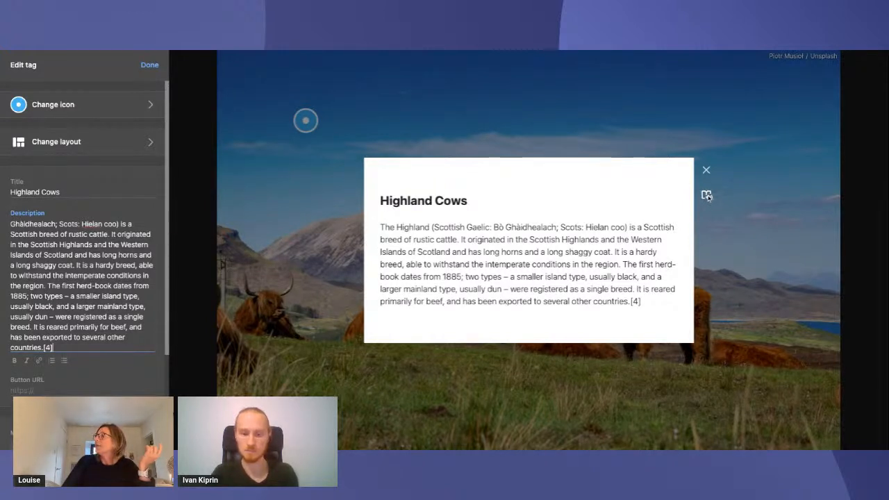
Open the Highland Cows tag text in the immersive reader and translate the whole document into Italian
left_click(706, 195)
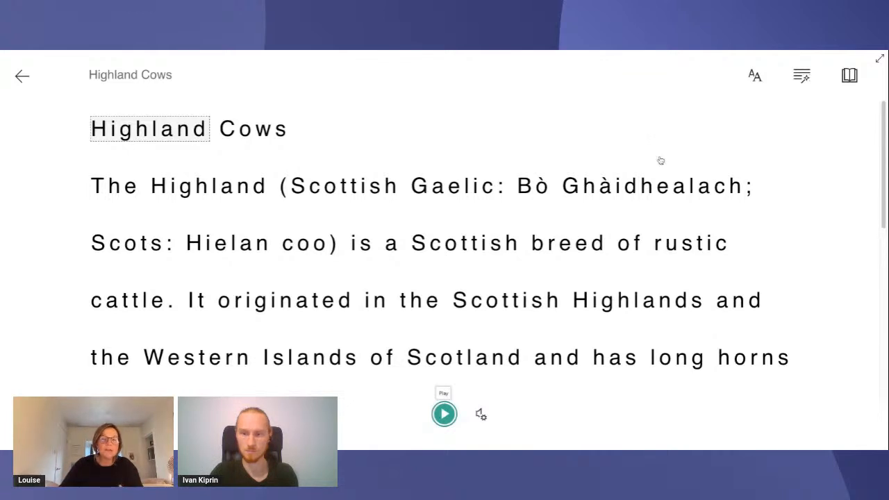
left_click(850, 76)
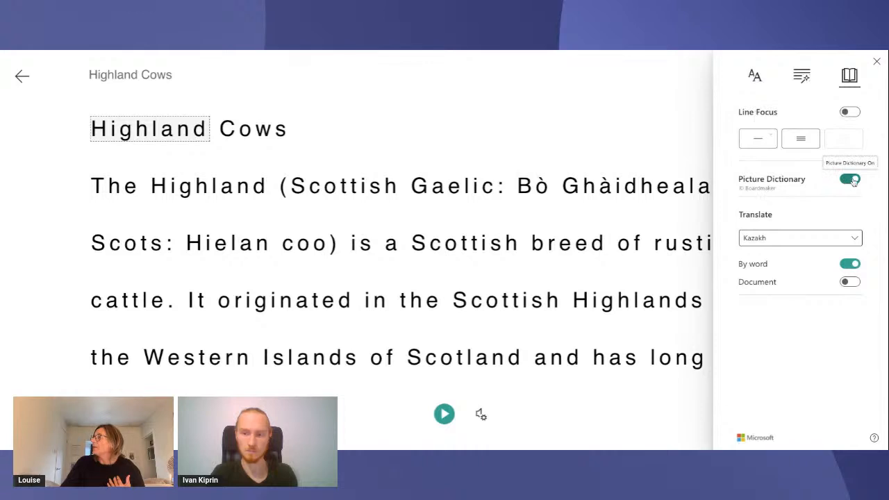
left_click(853, 239)
scroll(836, 305, "down", 2)
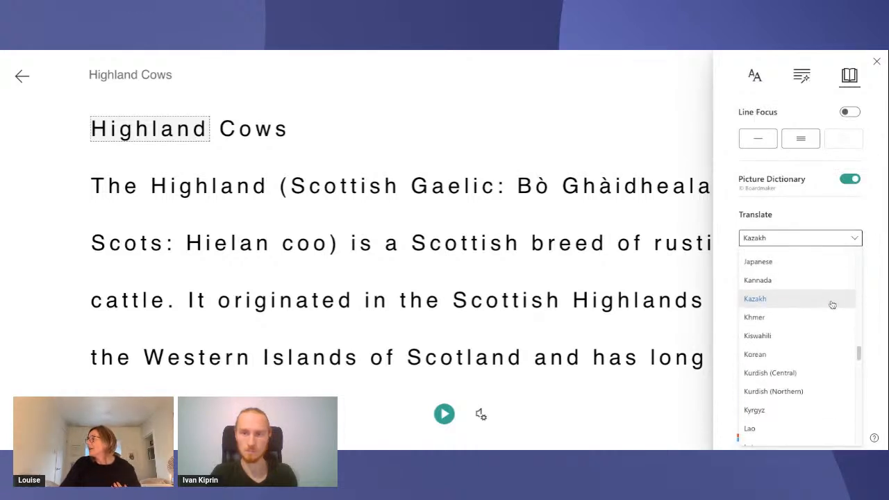
scroll(831, 304, "up", 4)
scroll(809, 326, "down", 1)
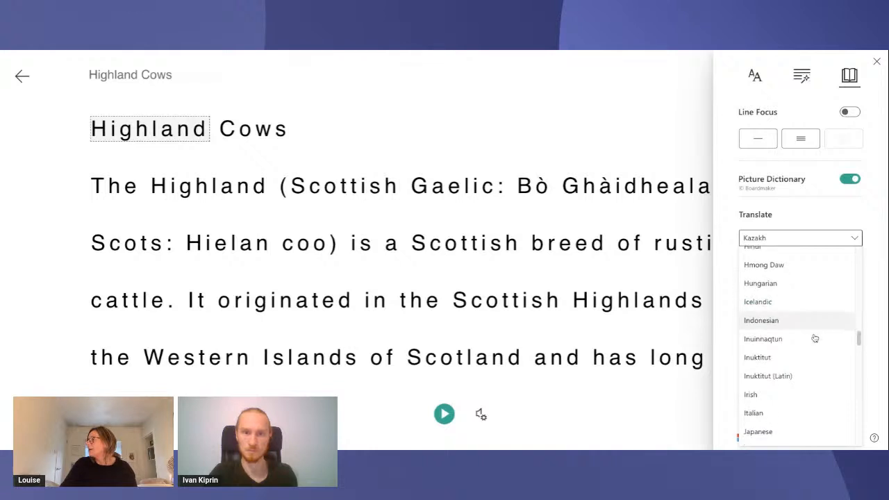
left_click(764, 404)
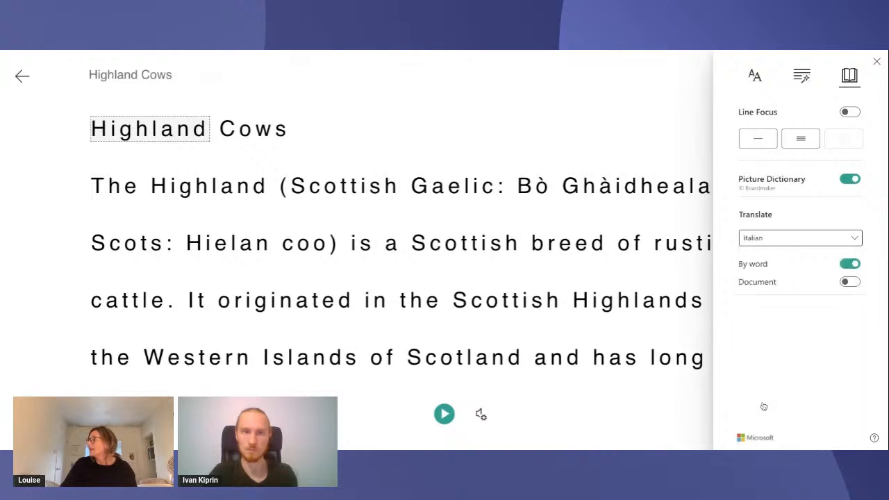
left_click(854, 283)
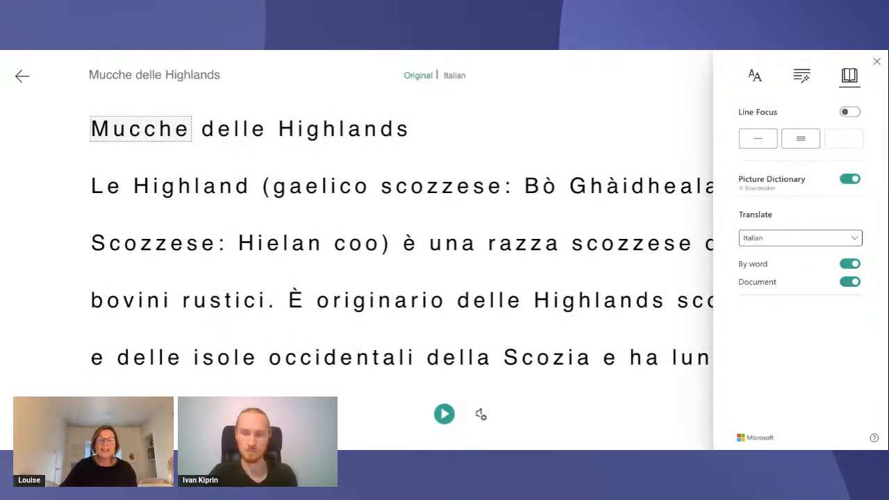
Play part of the Italian text aloud, switch back to the original text and exit the reader
left_click(444, 414)
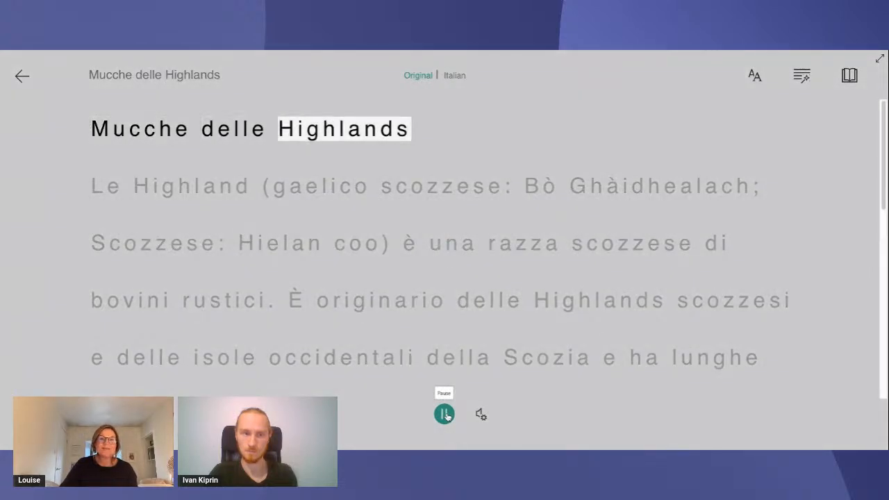
left_click(445, 415)
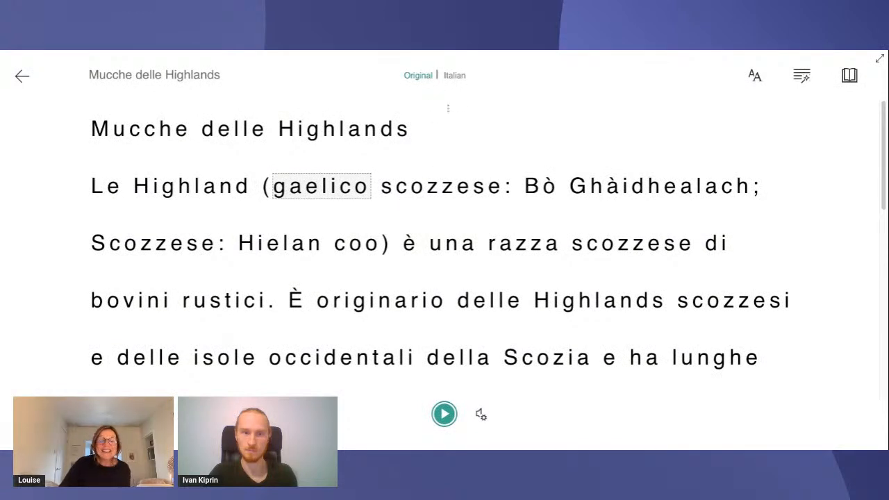
left_click(417, 77)
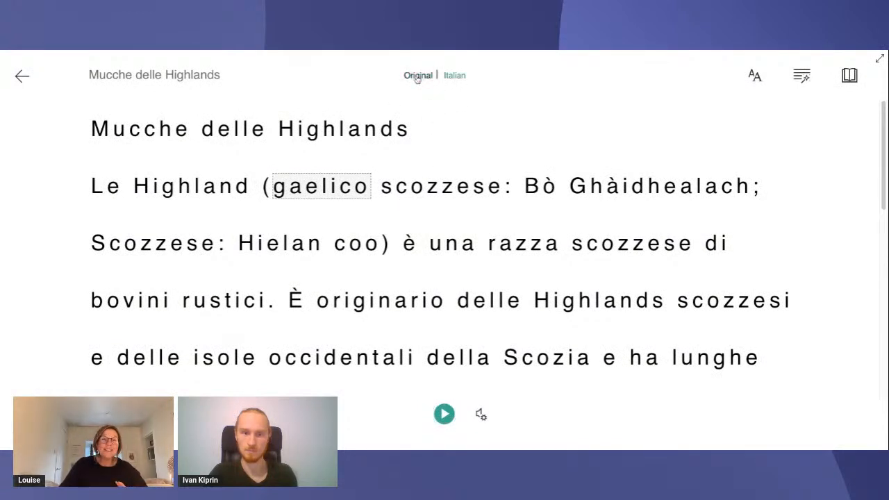
left_click(23, 78)
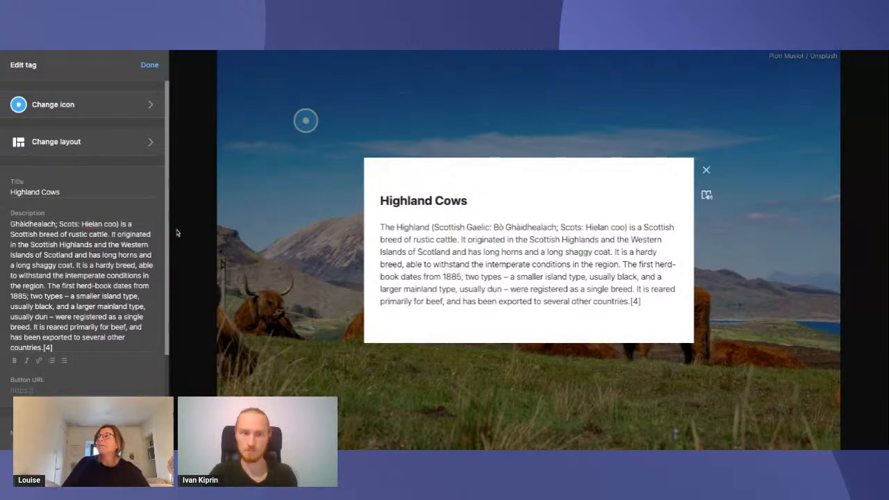
Make the word "Ghàidhealach" bold in the tag's description
scroll(108, 277, "down", 2)
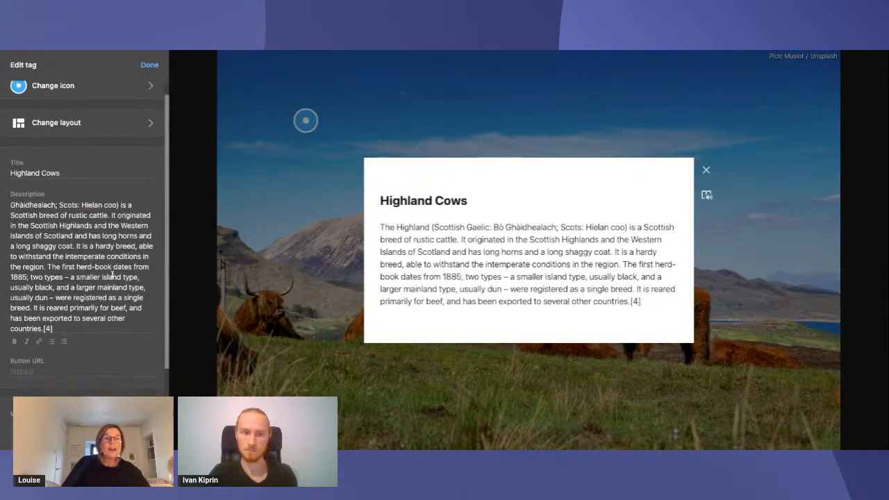
scroll(112, 274, "down", 2)
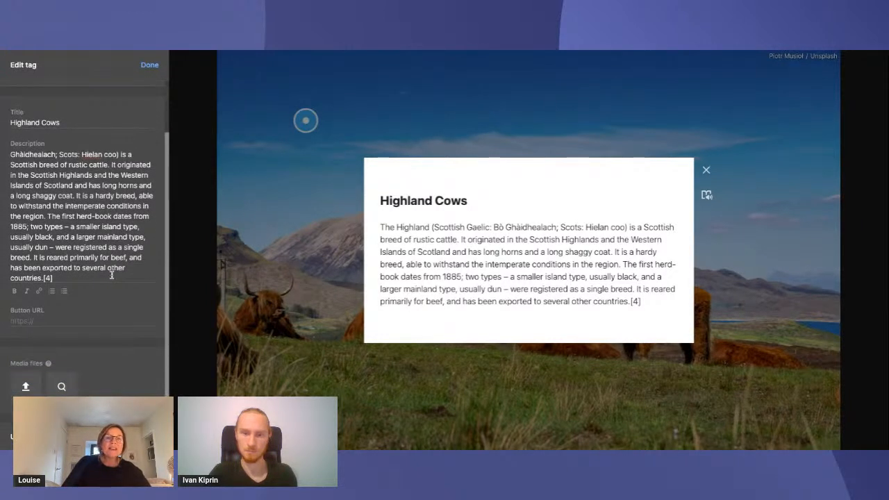
scroll(108, 270, "down", 1)
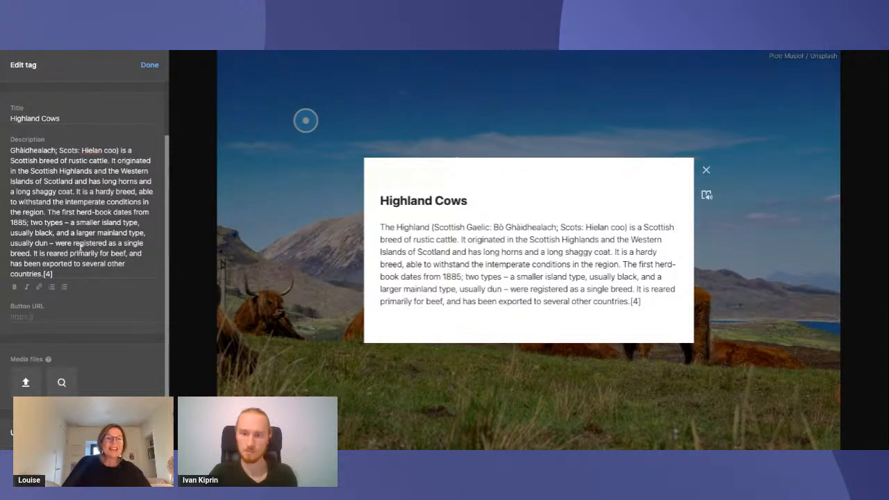
scroll(79, 255, "down", 2)
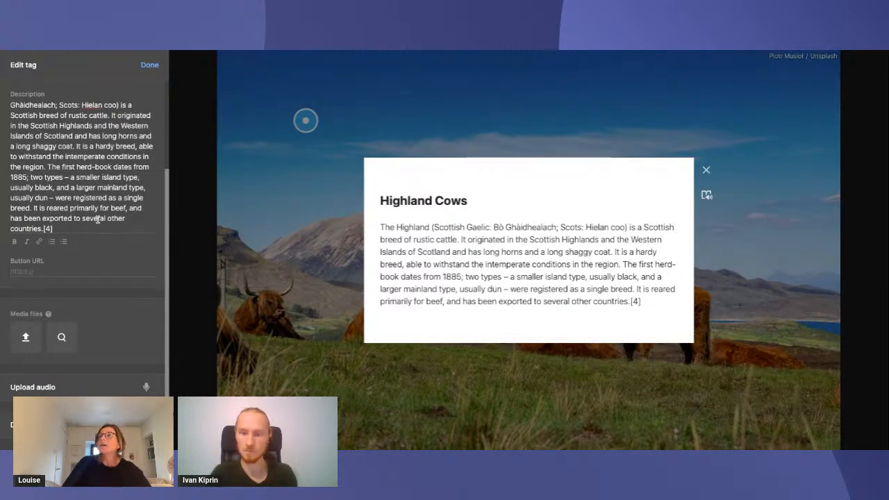
scroll(87, 202, "up", 1)
scroll(87, 201, "up", 1)
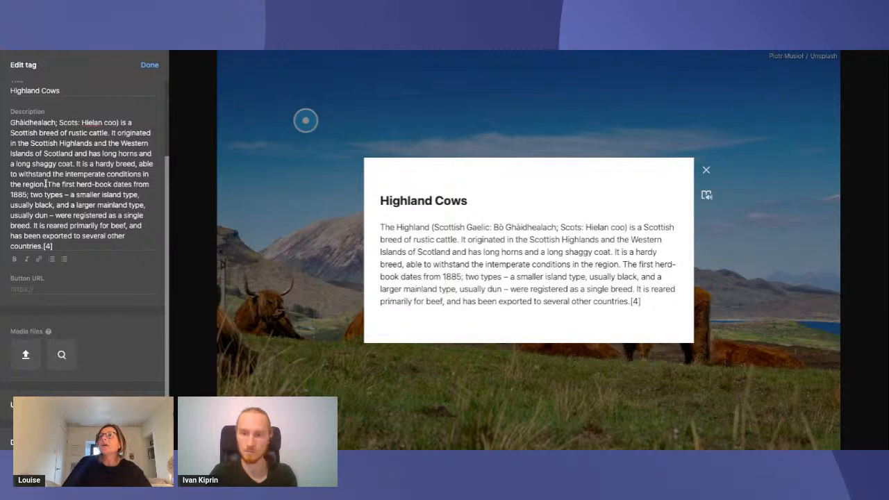
scroll(75, 186, "up", 5)
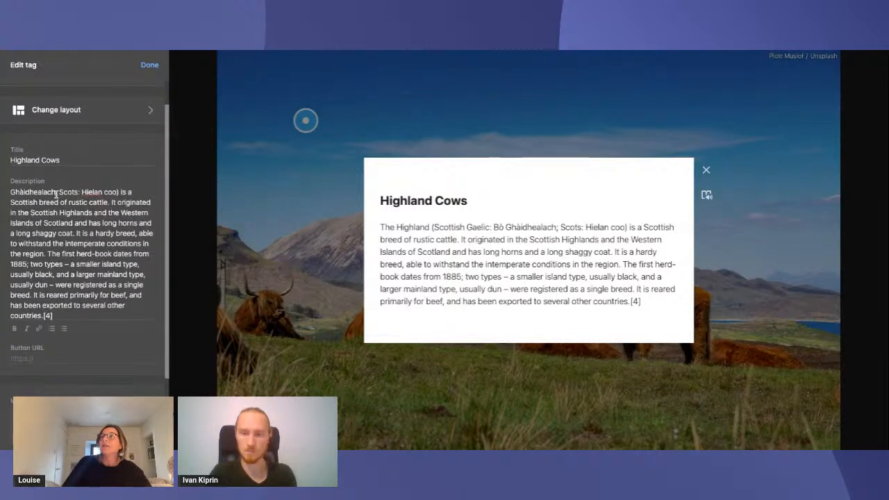
left_click_drag(38, 192, 11, 193)
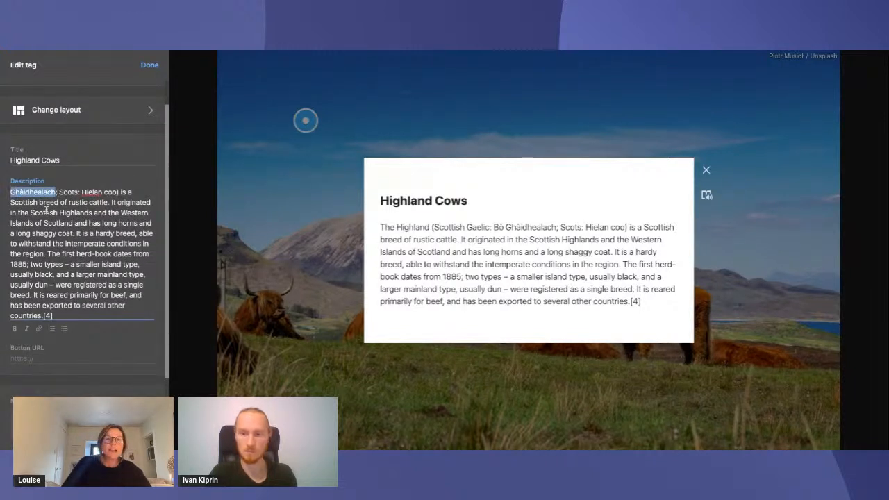
left_click(14, 329)
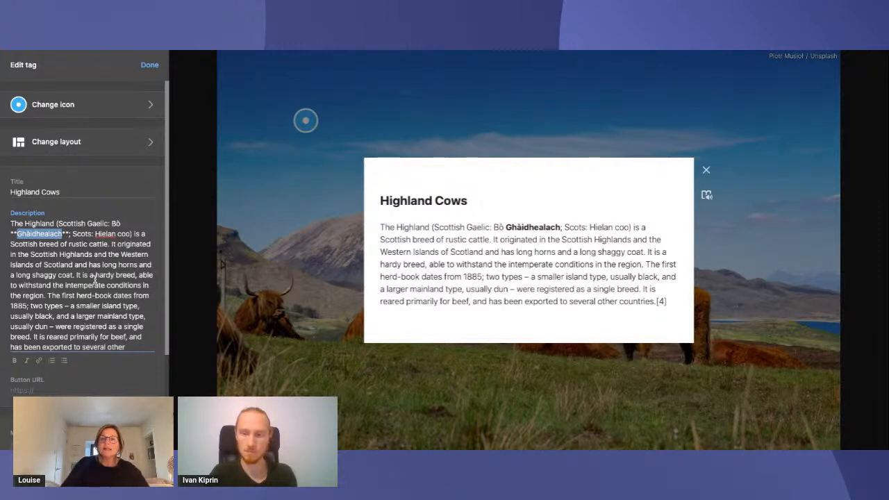
scroll(105, 288, "down", 2)
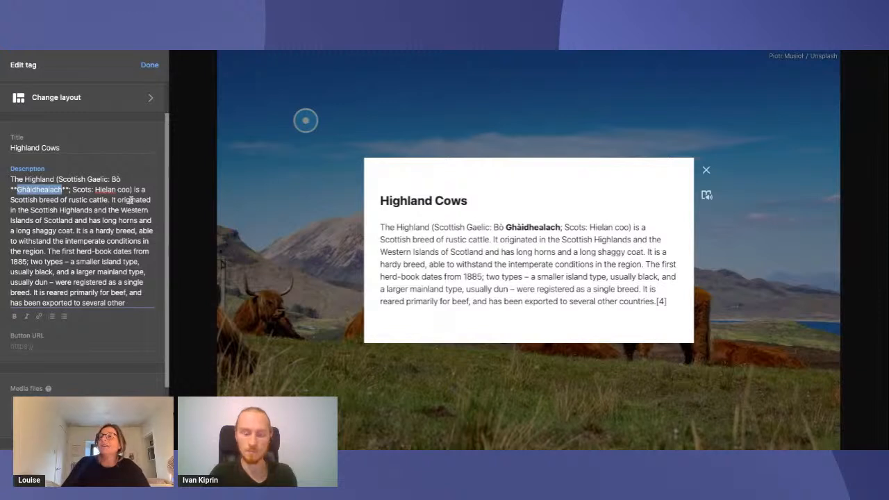
scroll(141, 162, "down", 3)
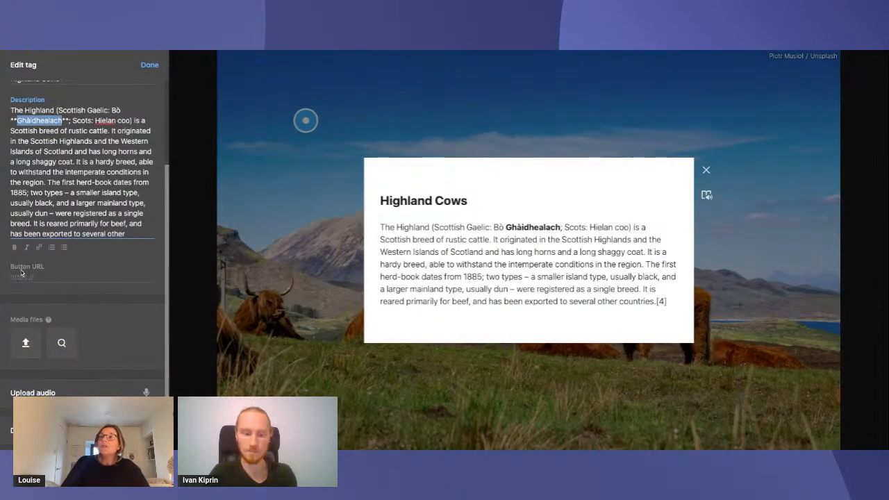
left_click(21, 275)
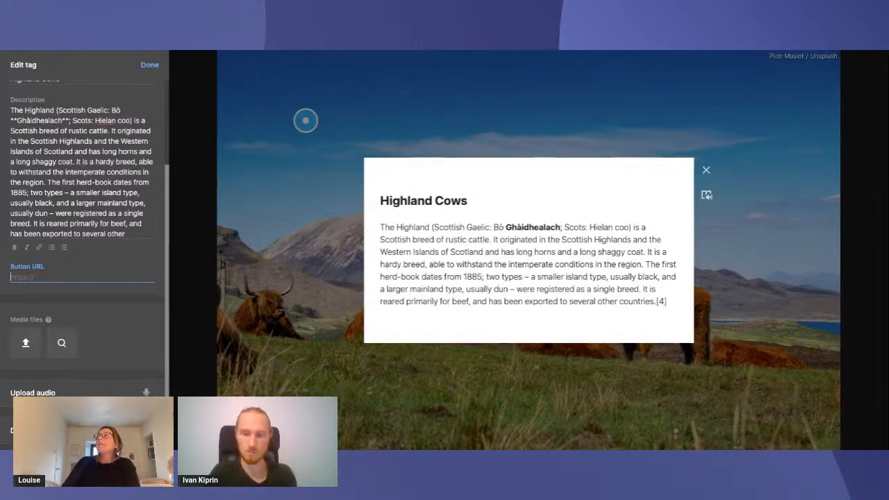
left_click(264, 50)
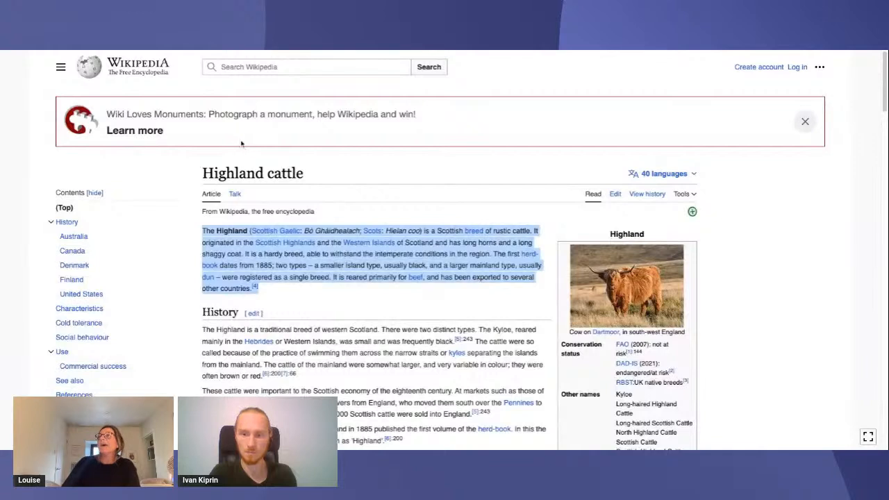
left_click(240, 52)
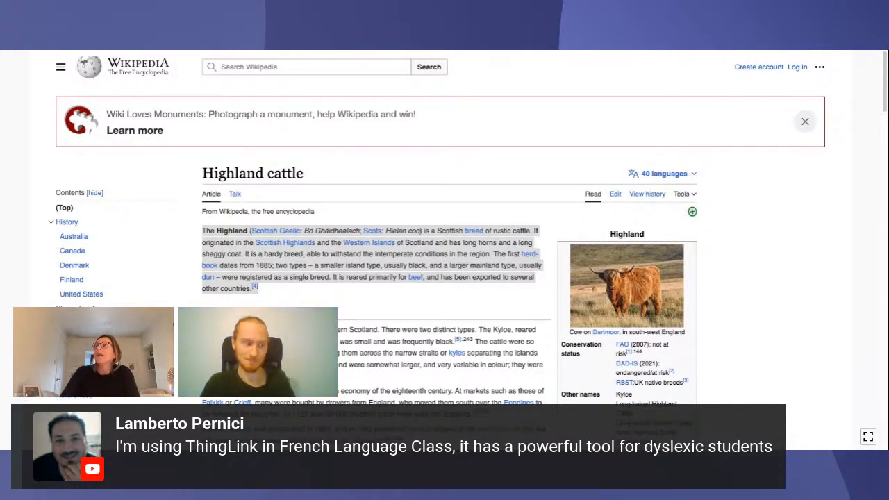
key("ctrl+Tab")
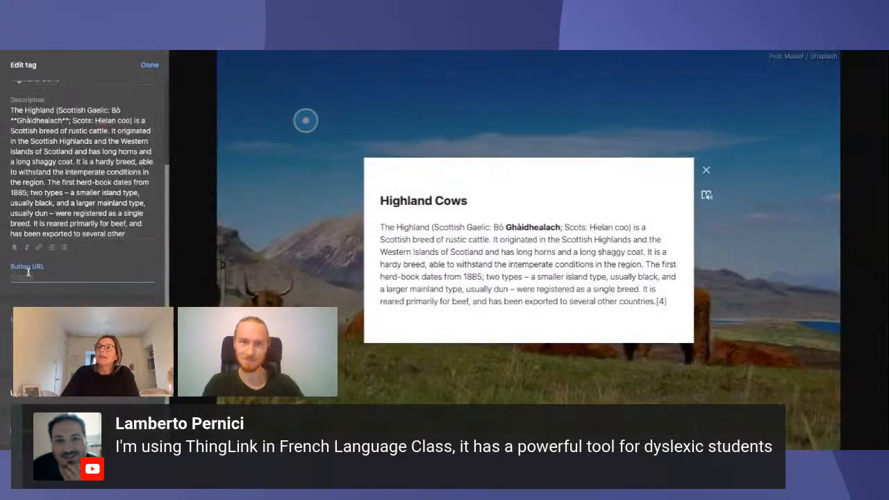
type("https://en.wikipedia.org/wiki/Highland_cattle")
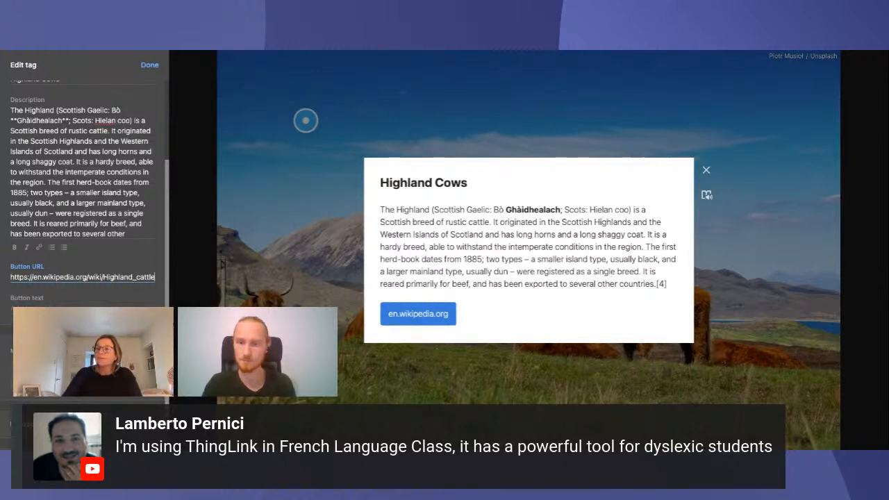
Set the tag's button text to "Click here for more info!"
left_click(31, 307)
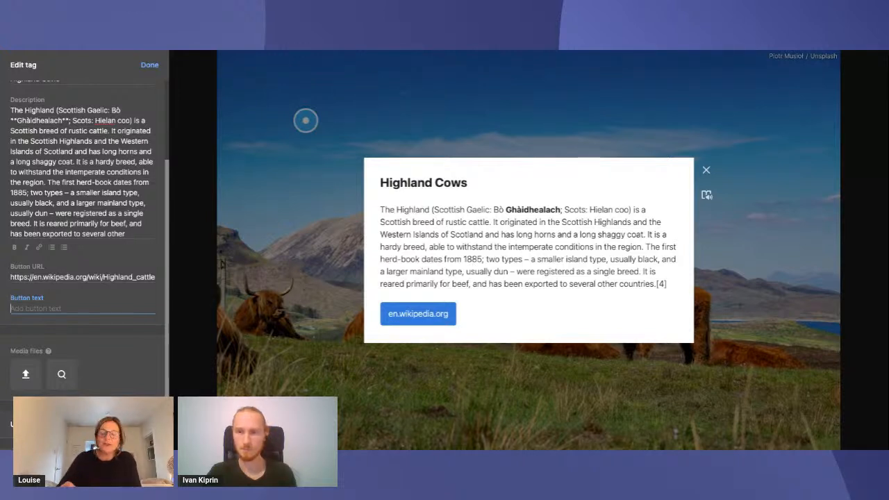
type("Click he")
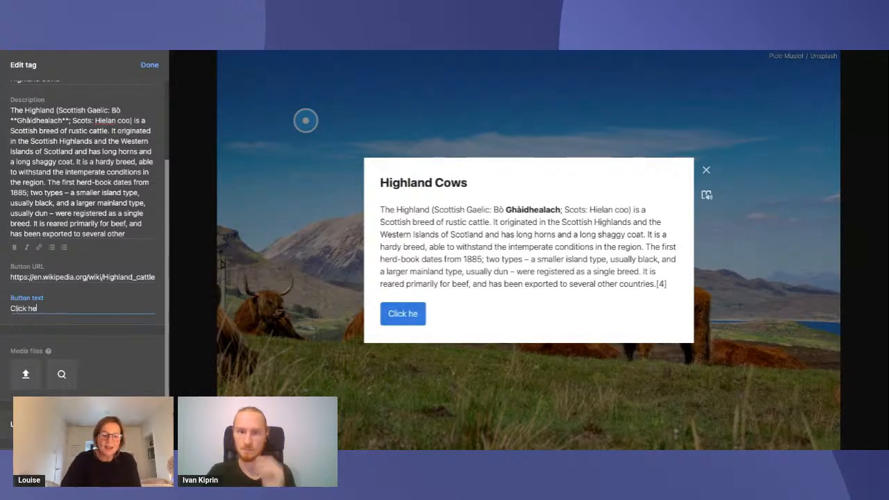
type("re for more info!")
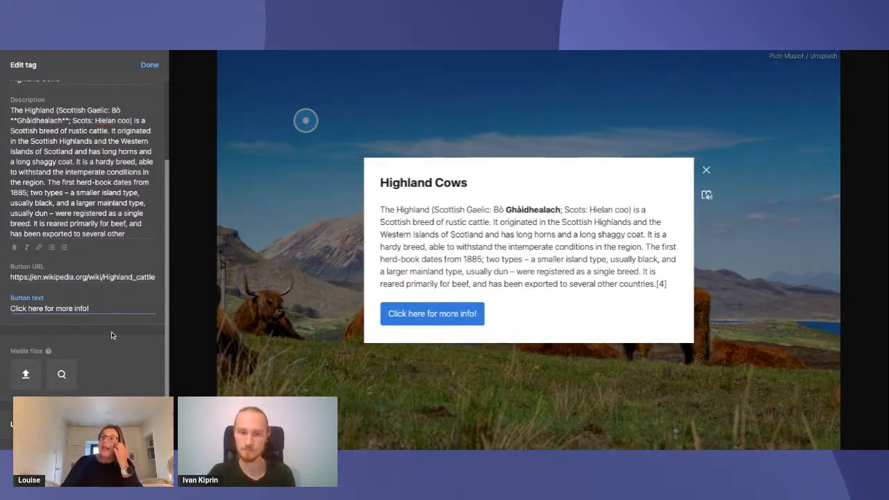
Search Unsplash for "highland cow", add the first photo to the tag's media files and finish editing the tag
scroll(99, 340, "down", 3)
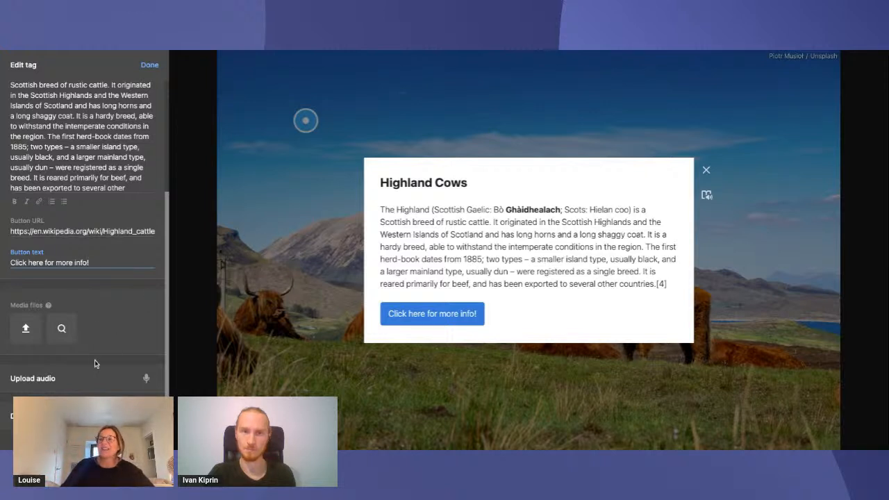
left_click(62, 330)
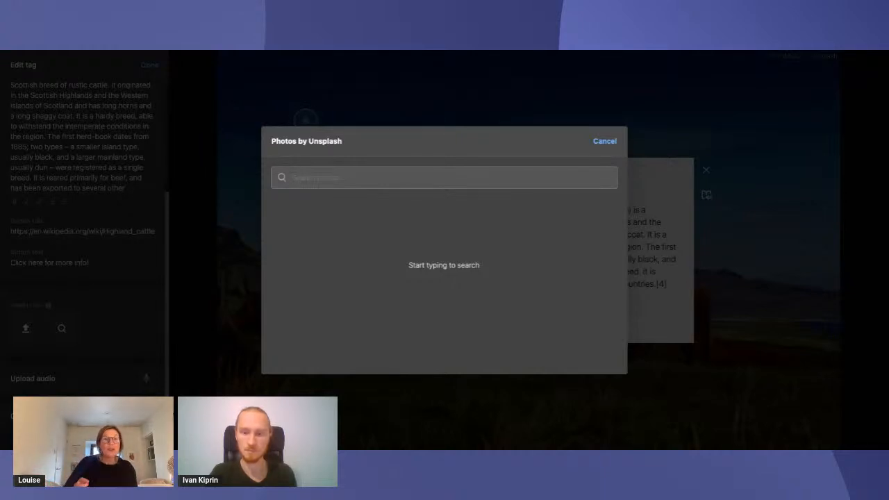
type("high")
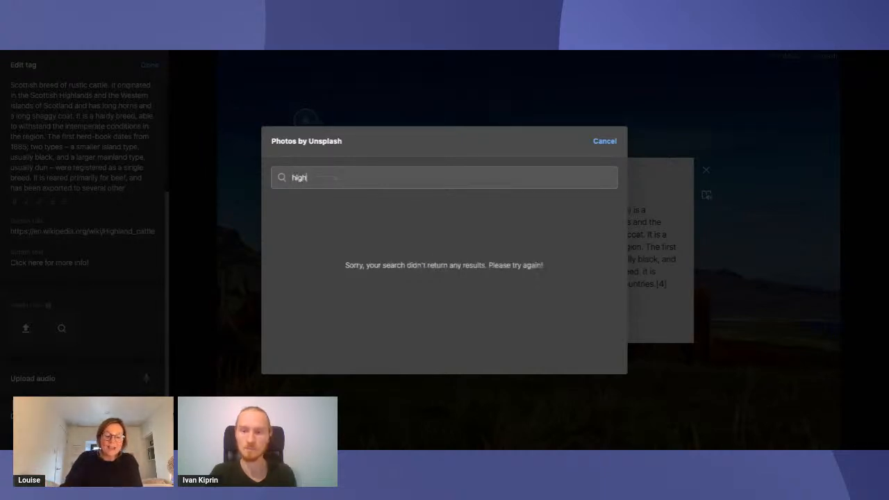
type("land cow")
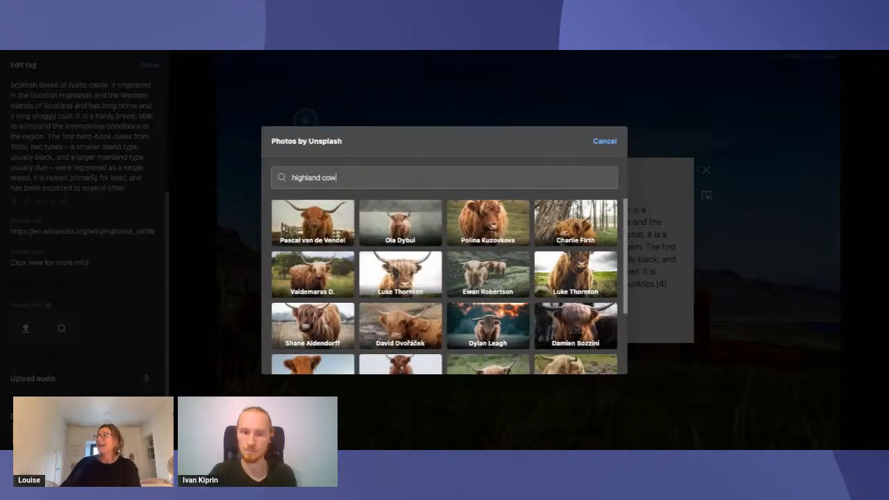
left_click(312, 227)
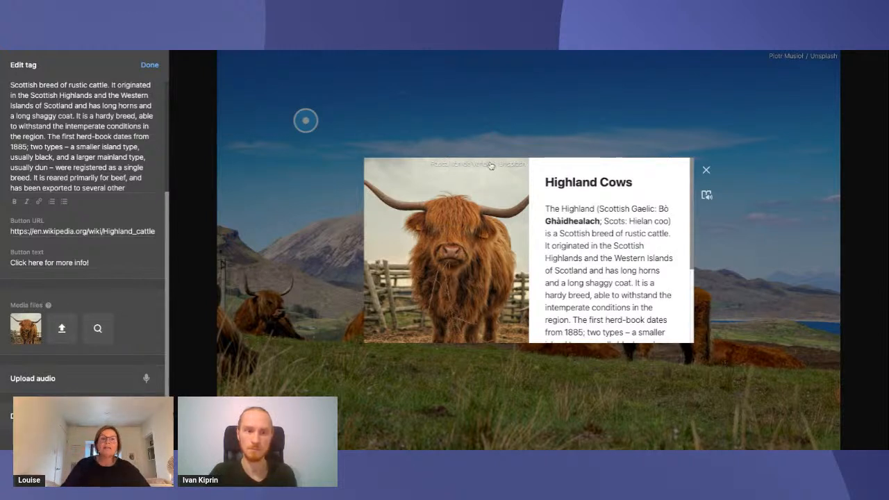
scroll(613, 174, "down", 3)
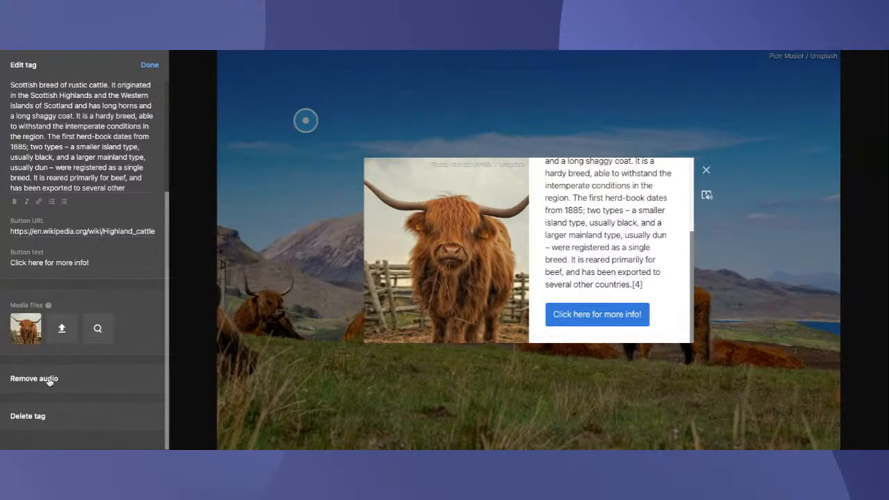
left_click(150, 66)
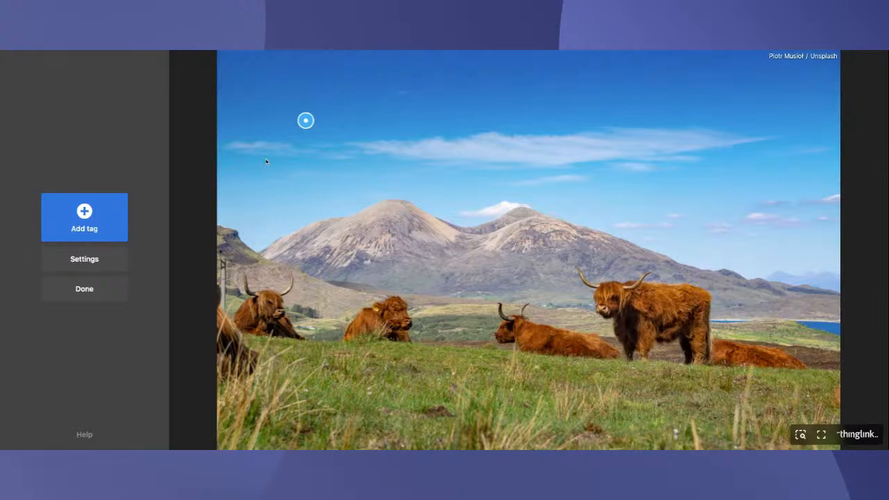
Preview the Highland Cows tag, then reopen it for editing and remove its audio
left_click(307, 123)
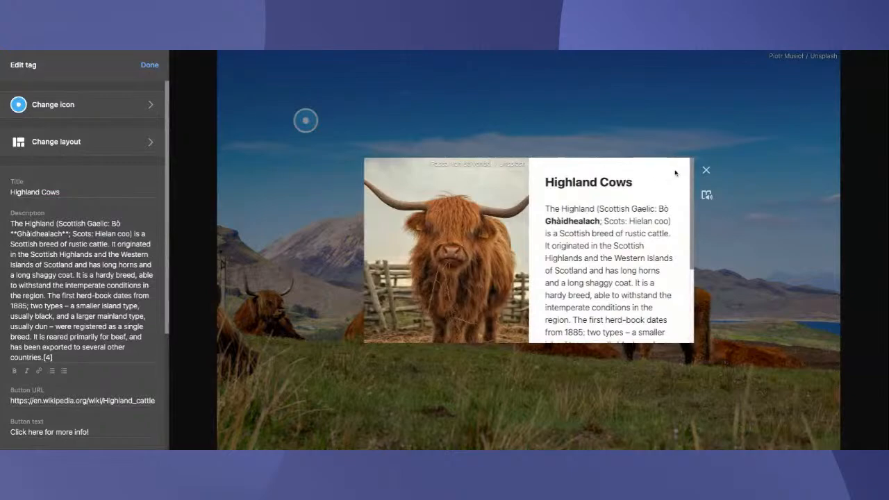
left_click(706, 171)
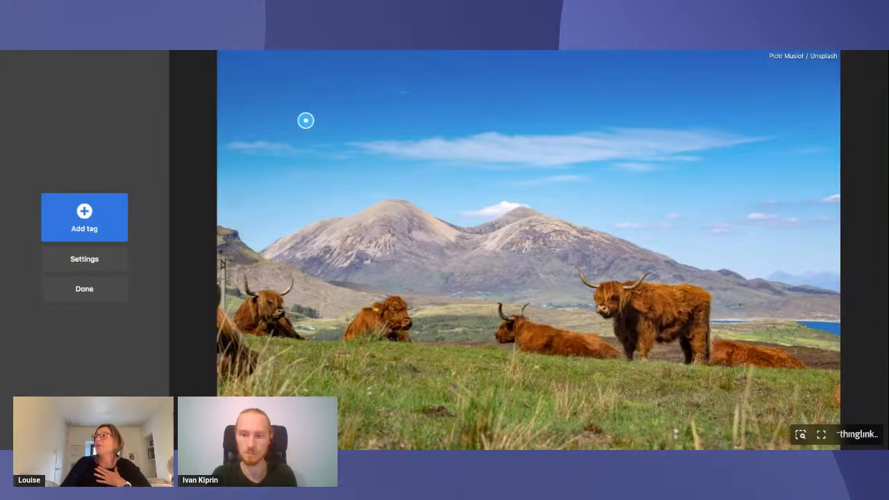
left_click(306, 122)
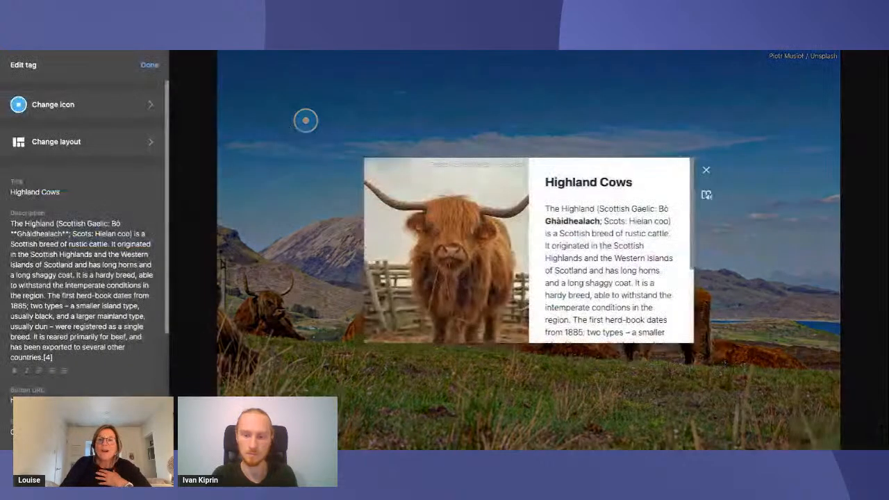
scroll(61, 354, "down", 5)
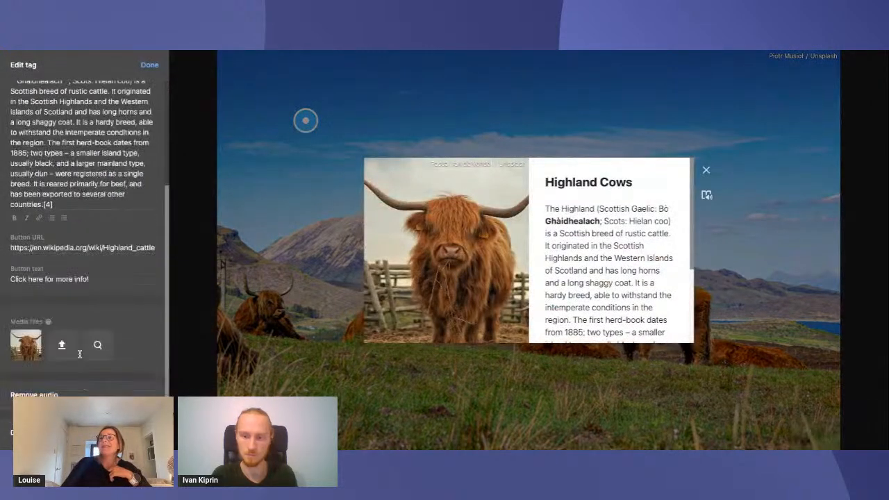
left_click(25, 379)
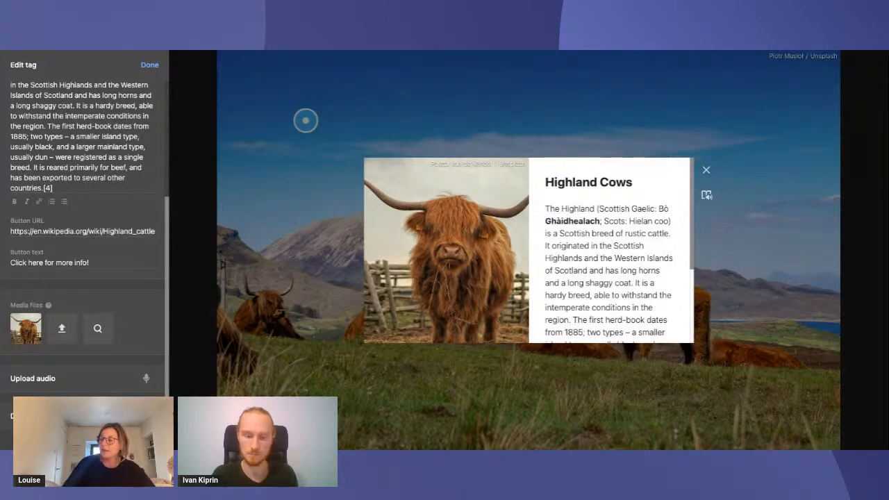
Add the Unsplash "highland cow" photo with the orange sunset background, preview the slideshow, and make that photo the first media file
left_click(98, 329)
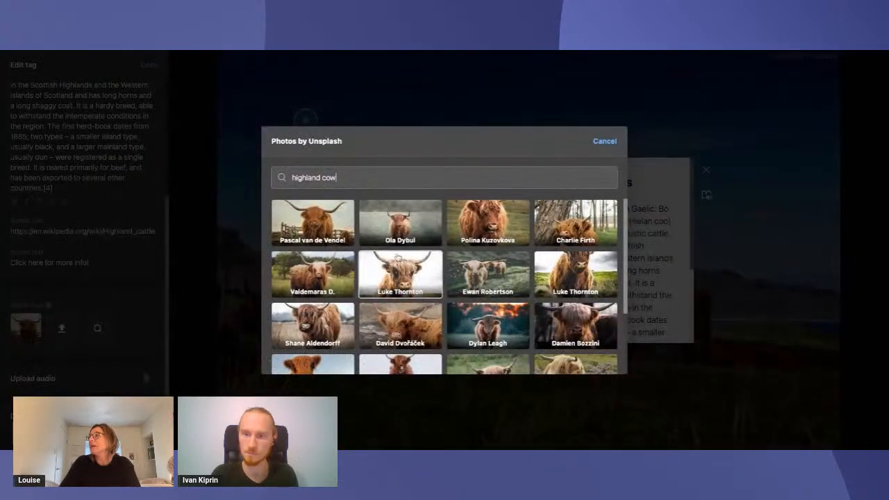
left_click(488, 326)
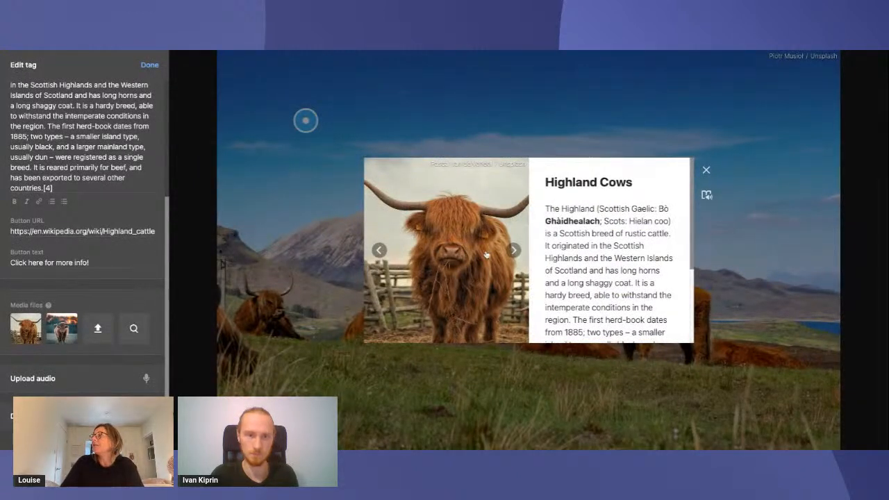
left_click(514, 251)
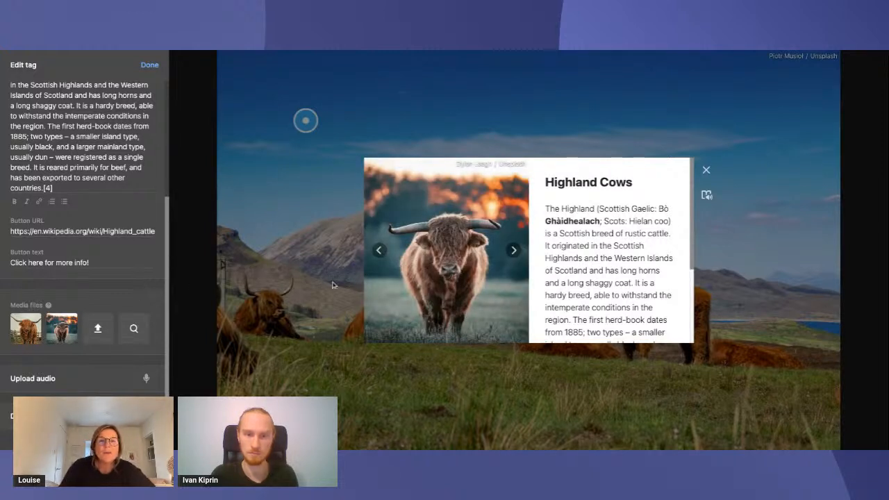
left_click(378, 250)
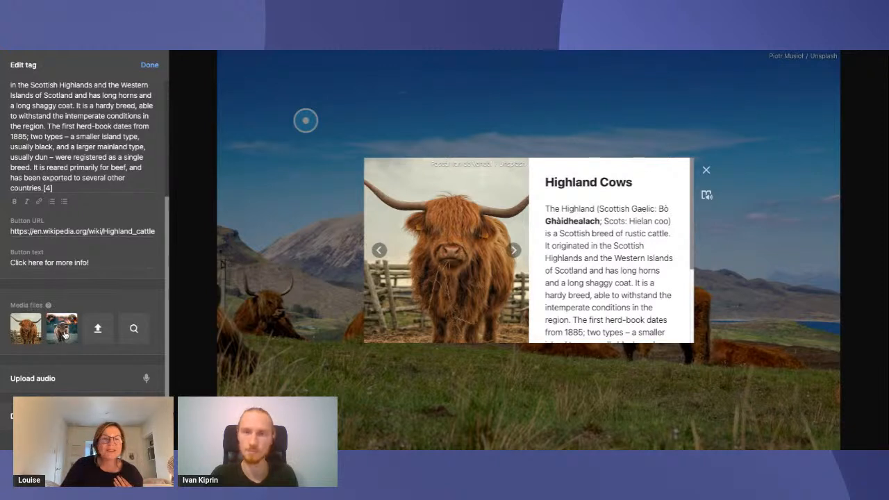
left_click_drag(66, 335, 26, 329)
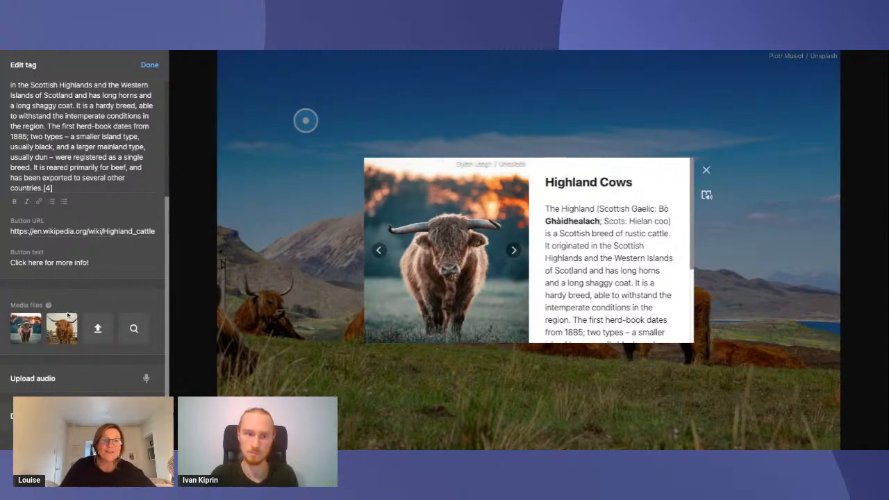
Look at the caption and alt text settings of the first media photo and close them without entering text
mouse_move(50, 332)
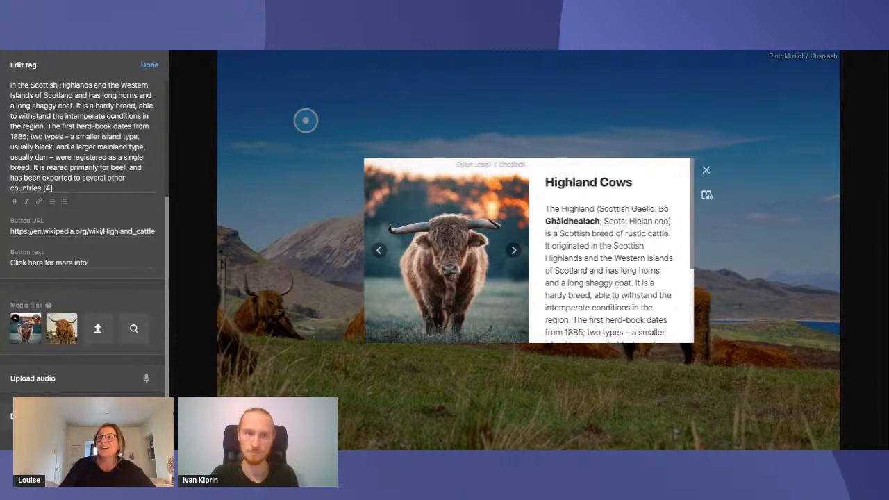
left_click(15, 318)
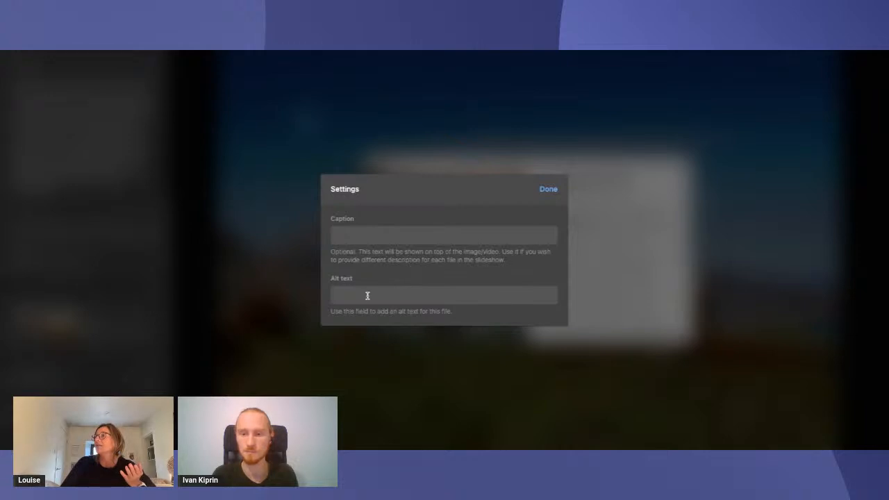
left_click(357, 233)
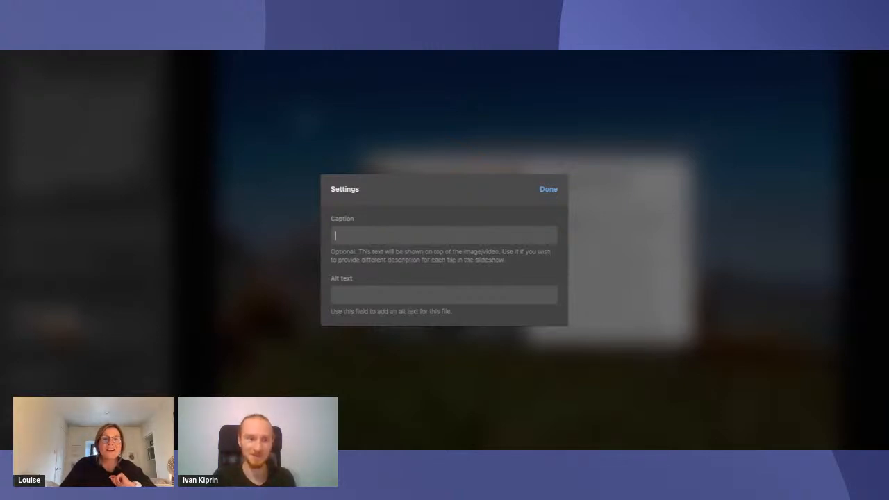
left_click(551, 190)
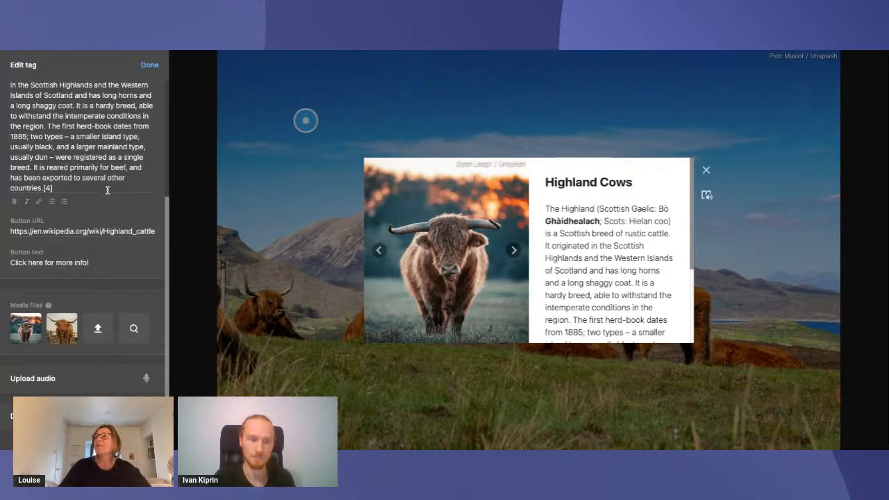
Browse the available tag icons and pick the question mark to show its colour variants
scroll(117, 187, "up", 5)
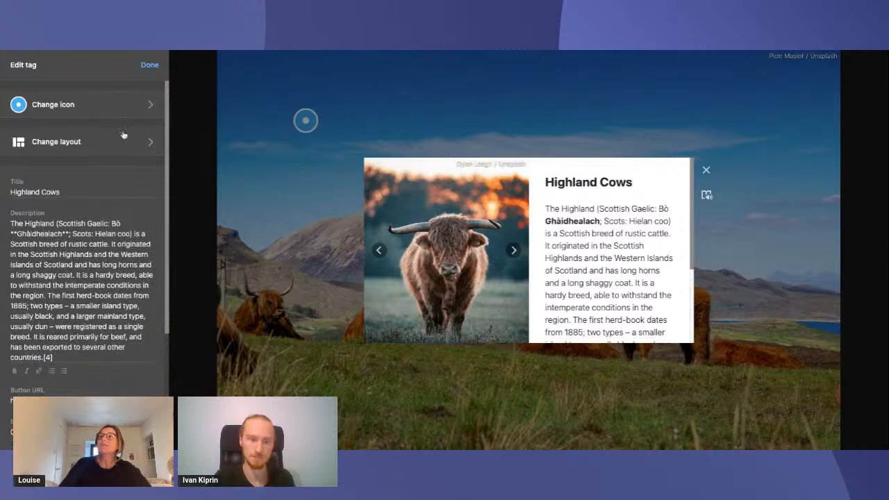
left_click(79, 107)
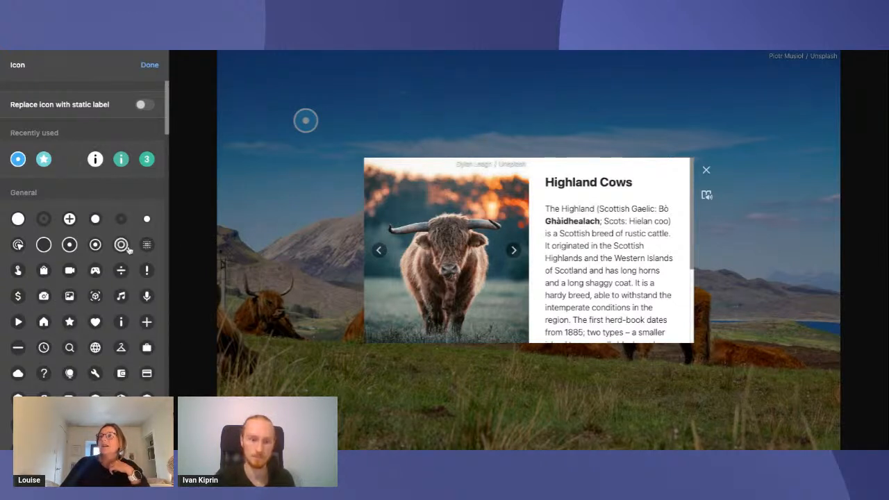
scroll(126, 291, "down", 5)
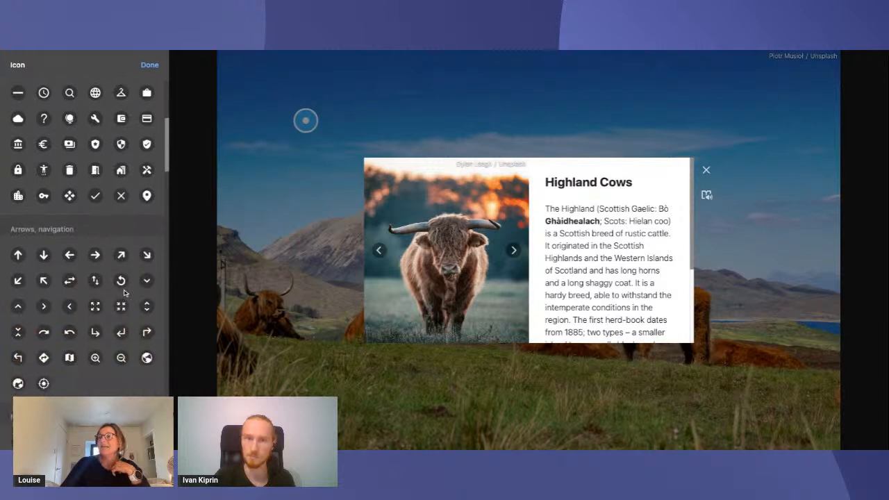
scroll(126, 293, "down", 2)
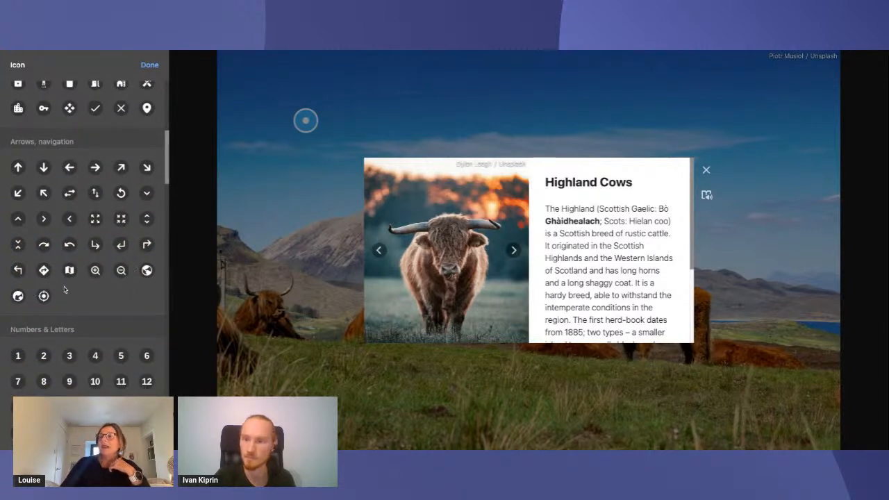
scroll(108, 205, "up", 1)
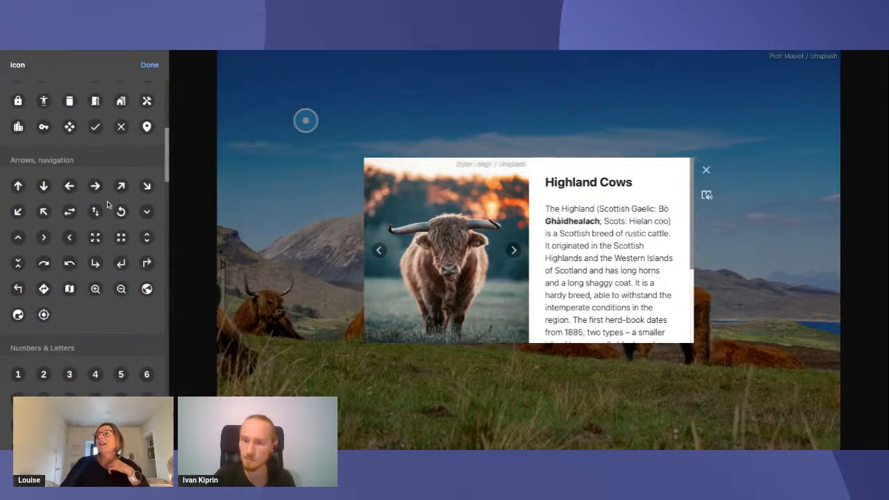
scroll(107, 205, "up", 2)
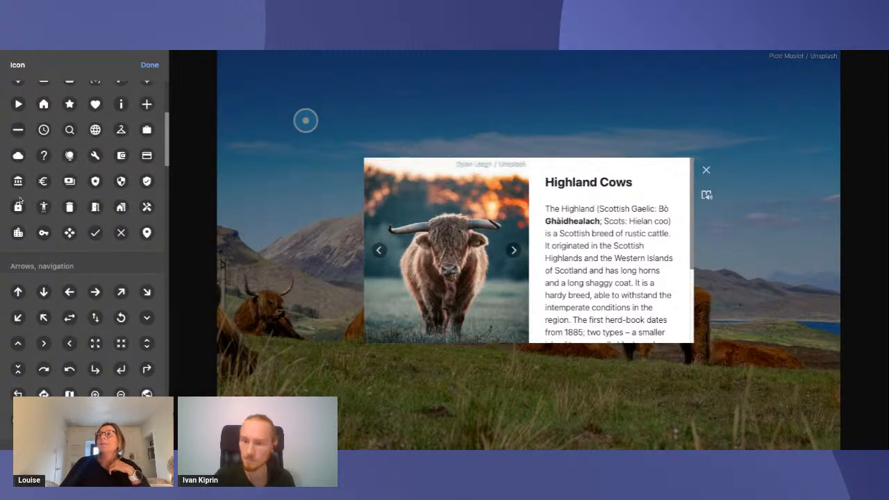
scroll(19, 200, "up", 1)
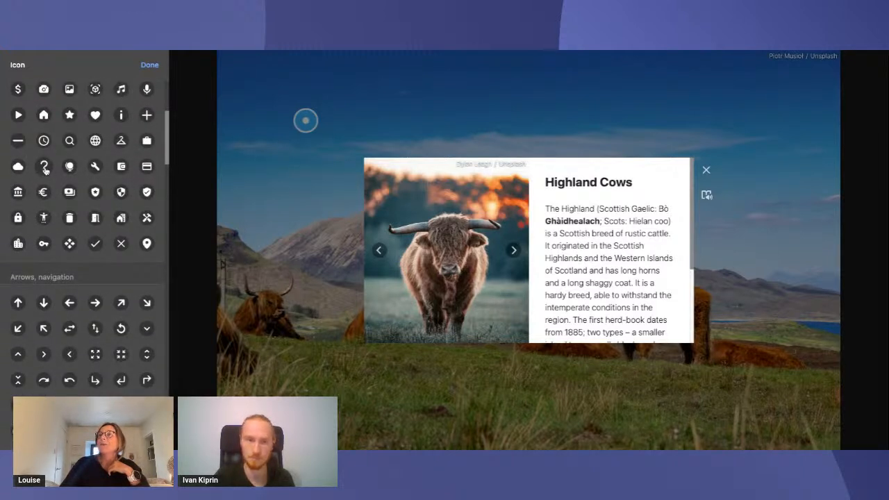
left_click(44, 167)
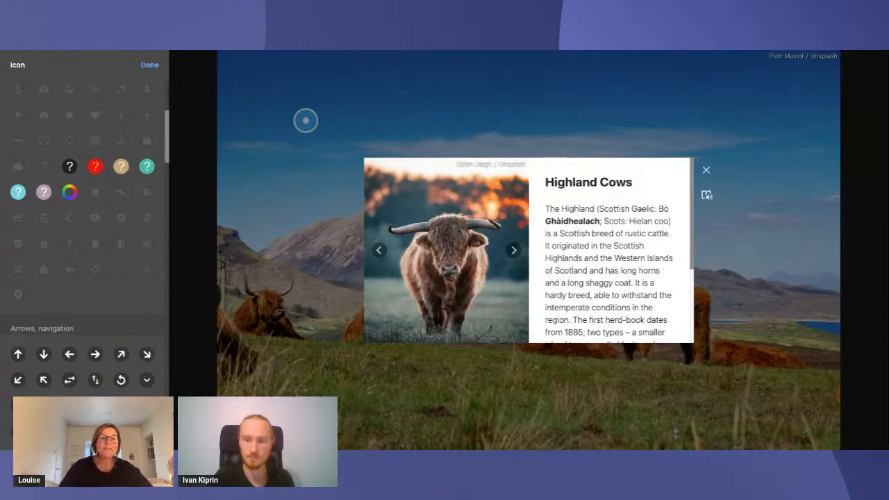
Set the second colour pair of the icon palette to #593B3B with #FAFAFA and save the palette
left_click(69, 195)
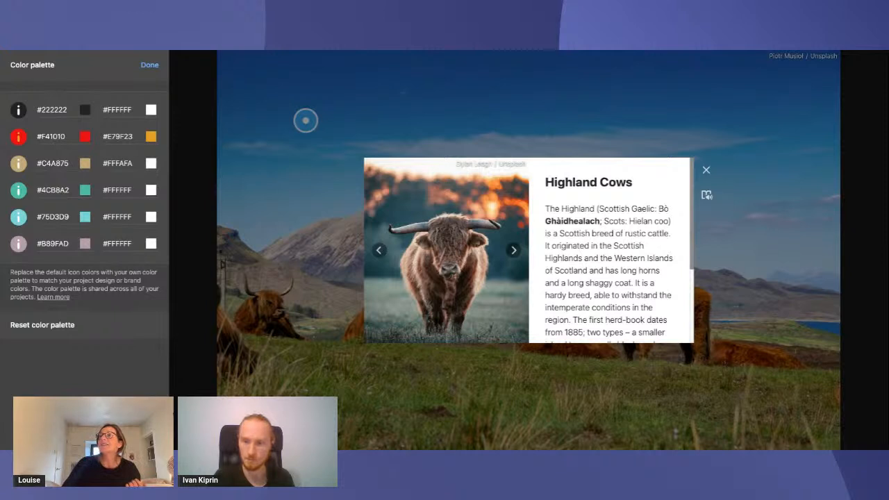
left_click(91, 146)
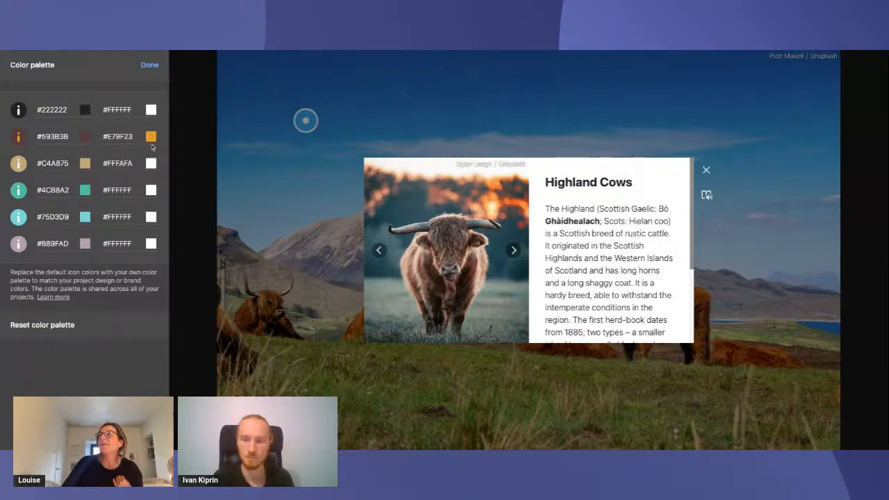
left_click(152, 138)
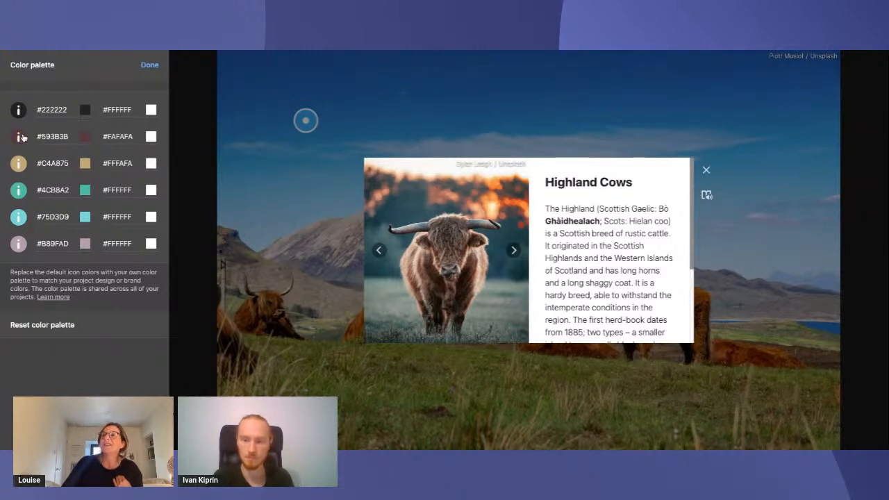
left_click(150, 66)
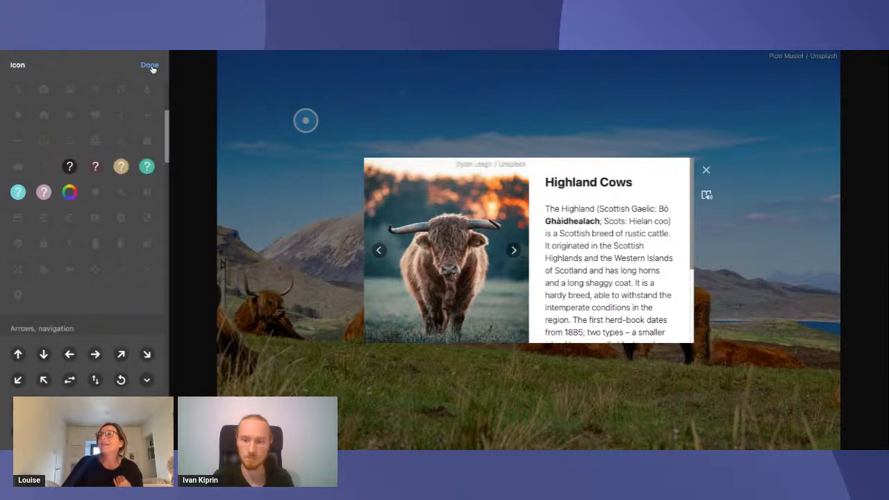
Apply the dark brown question mark icon to the tag, finish editing and move the tag higher in the sky near the image's left edge
left_click(97, 167)
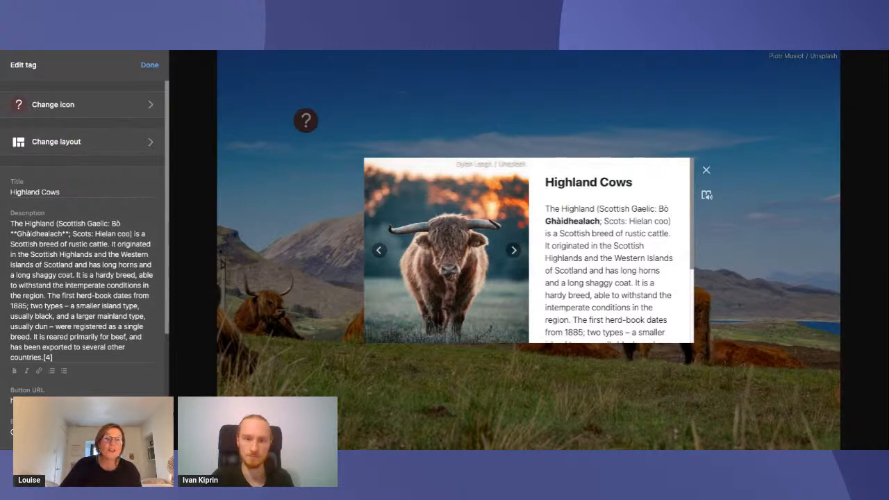
left_click(148, 66)
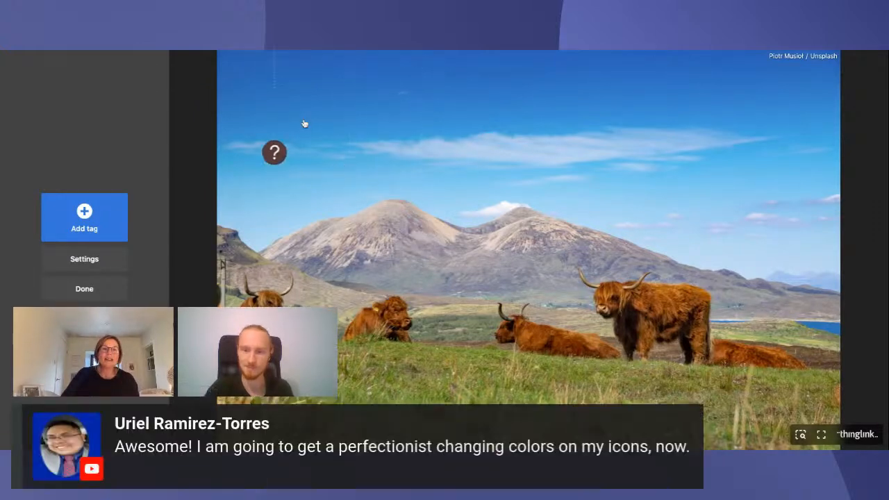
left_click_drag(340, 151, 274, 111)
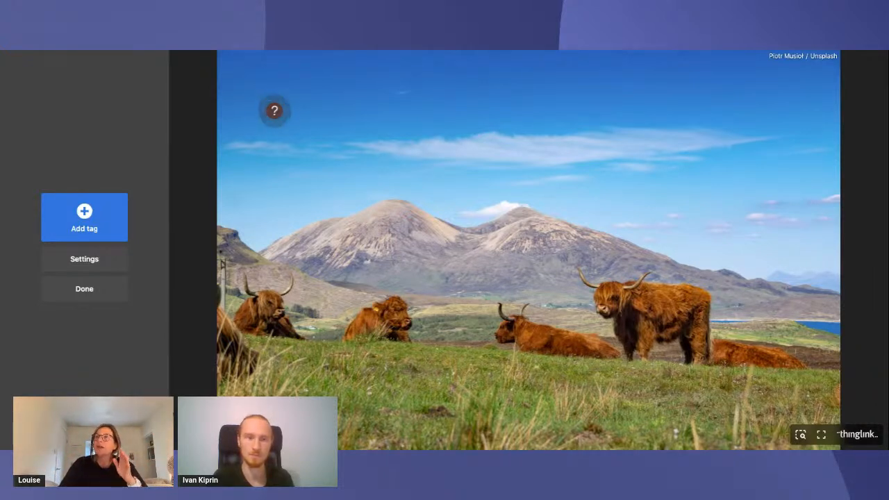
Try the small white dot as the tag's icon, then restore the dark brown question mark icon
left_click(274, 112)
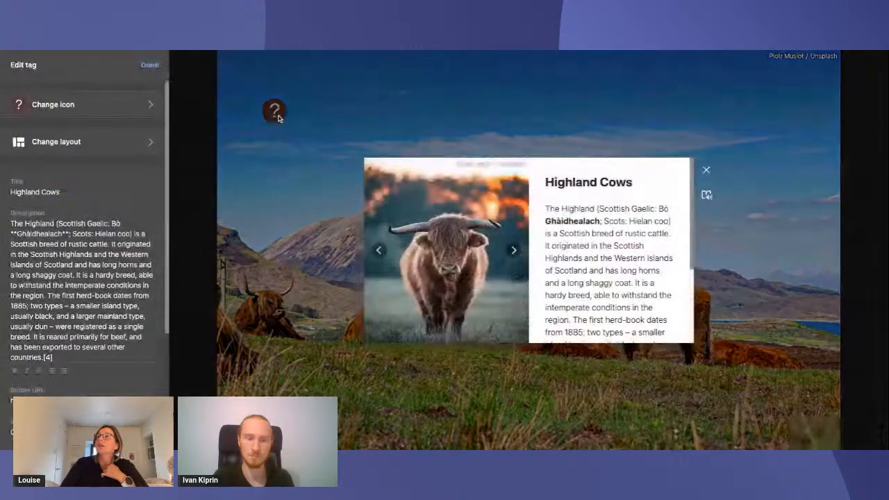
left_click(112, 108)
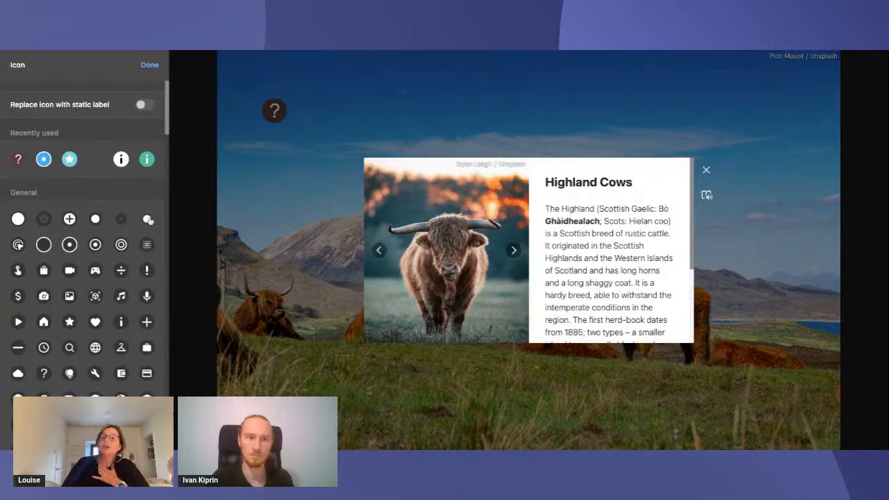
left_click(148, 220)
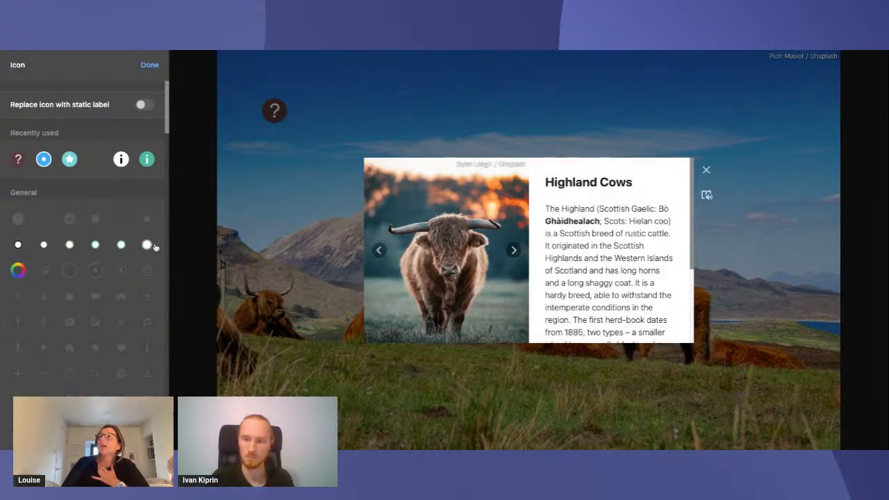
left_click(146, 245)
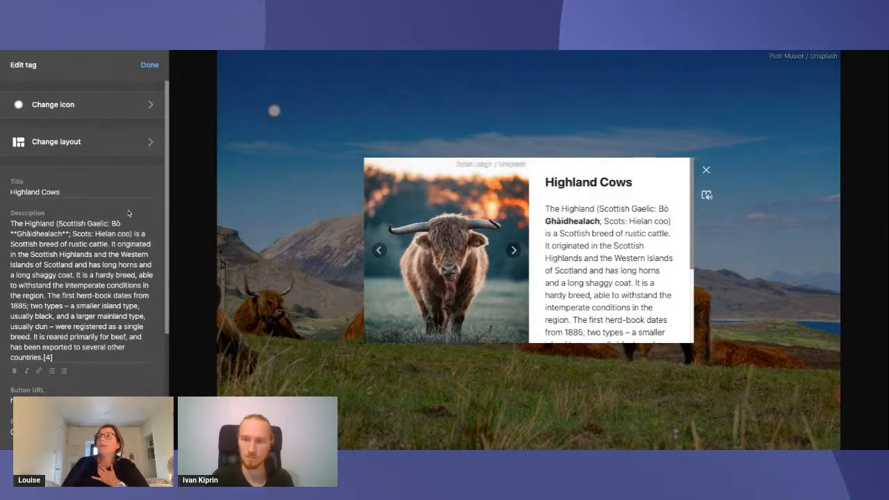
left_click(133, 109)
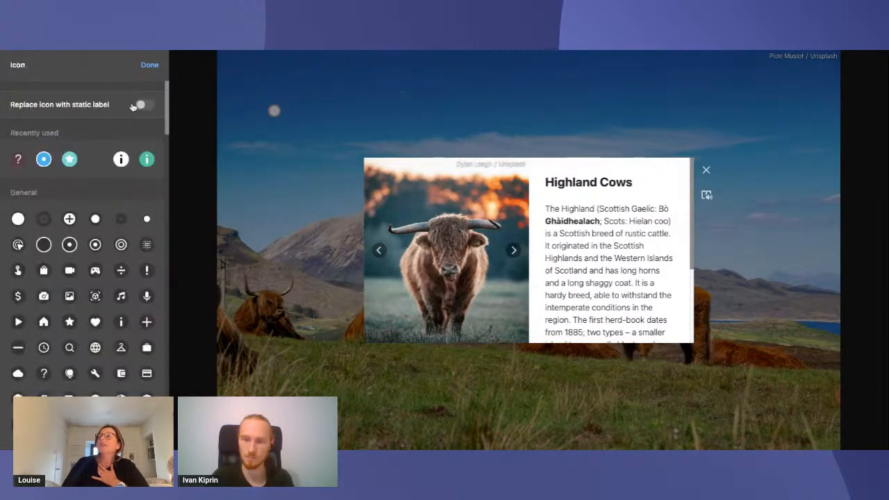
left_click(18, 160)
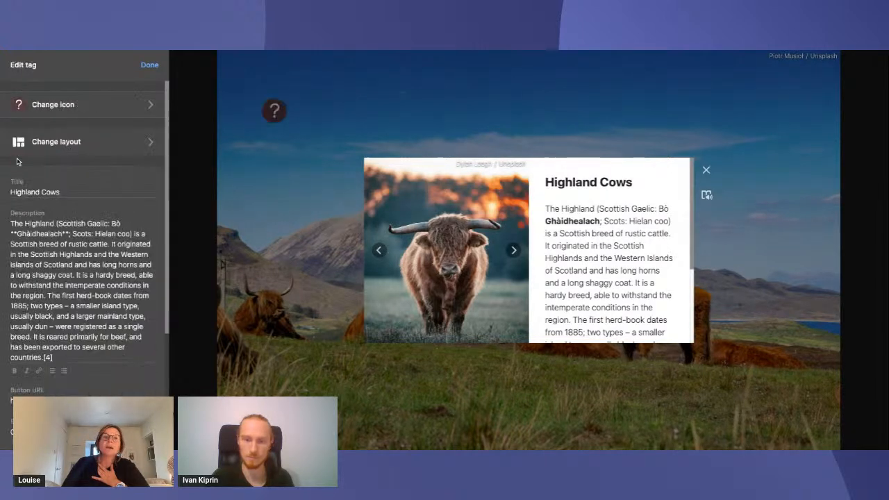
Finish editing the question mark tag and add a text label tag reading "Highland Cow laying down"
left_click(147, 67)
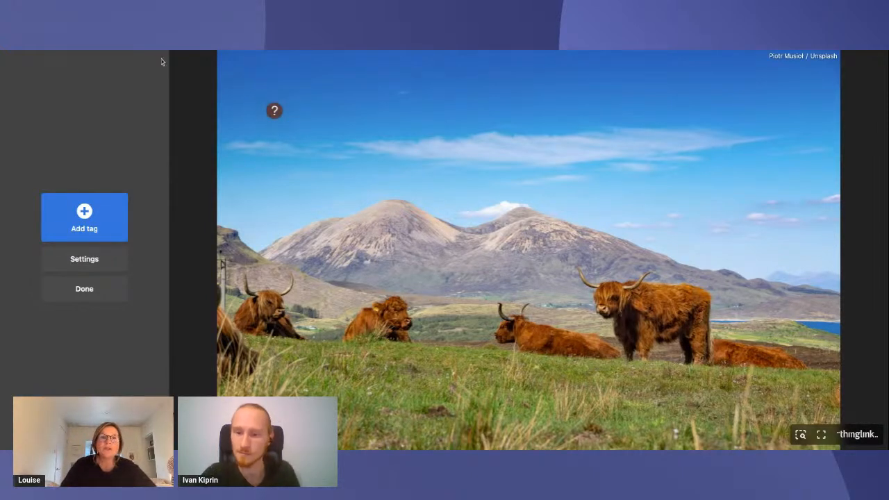
left_click(95, 217)
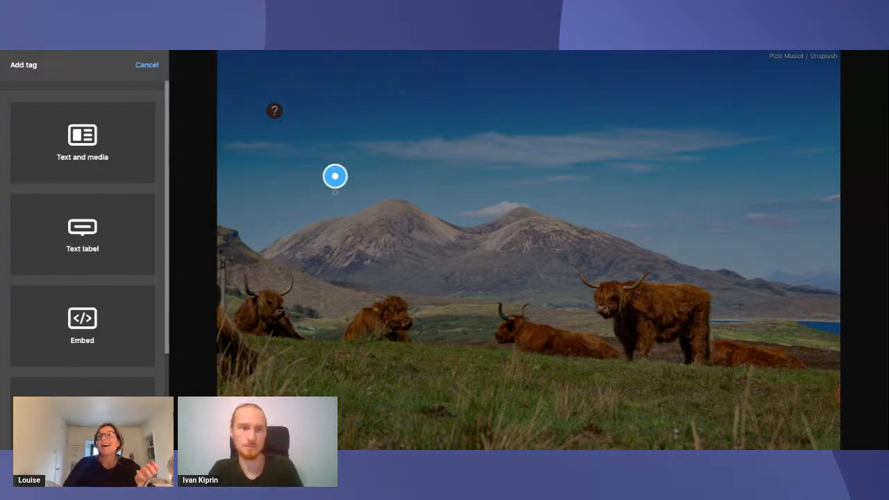
left_click(116, 248)
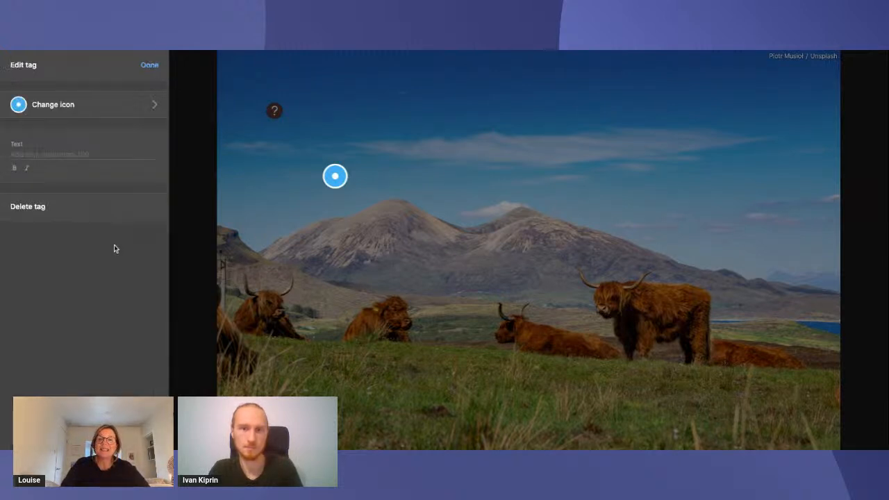
left_click(108, 152)
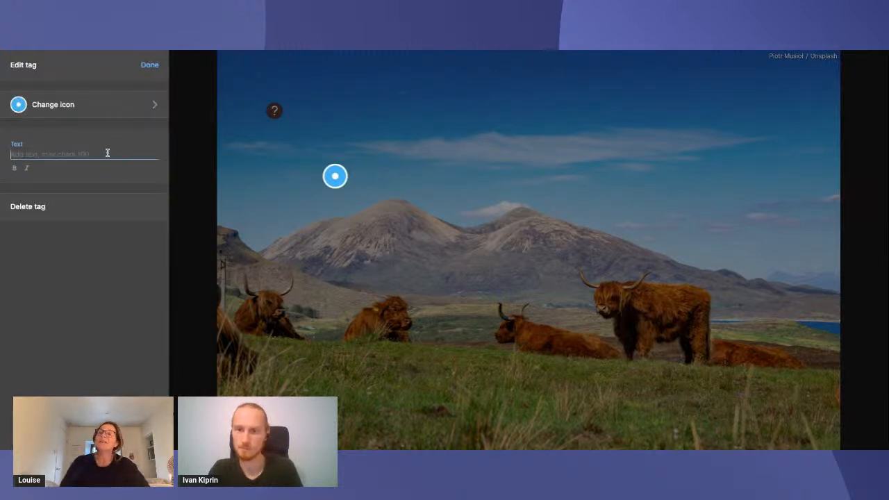
type("Highla")
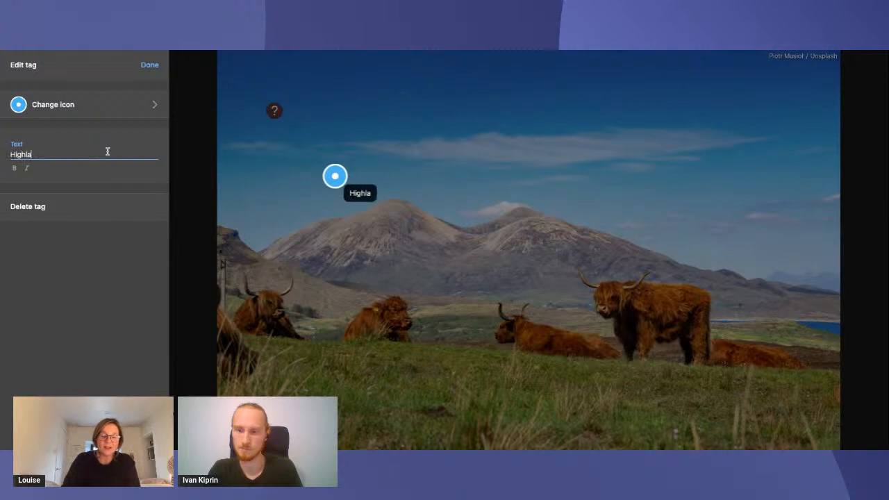
type("nd Cow layin")
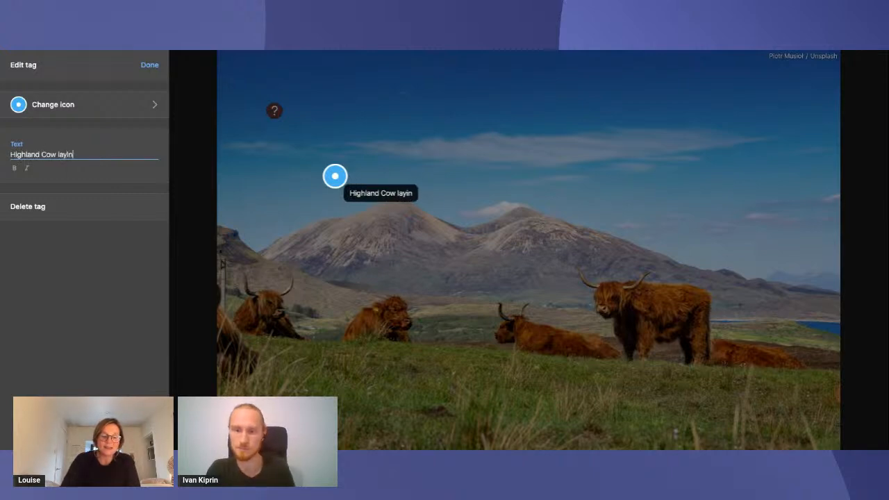
type("g down")
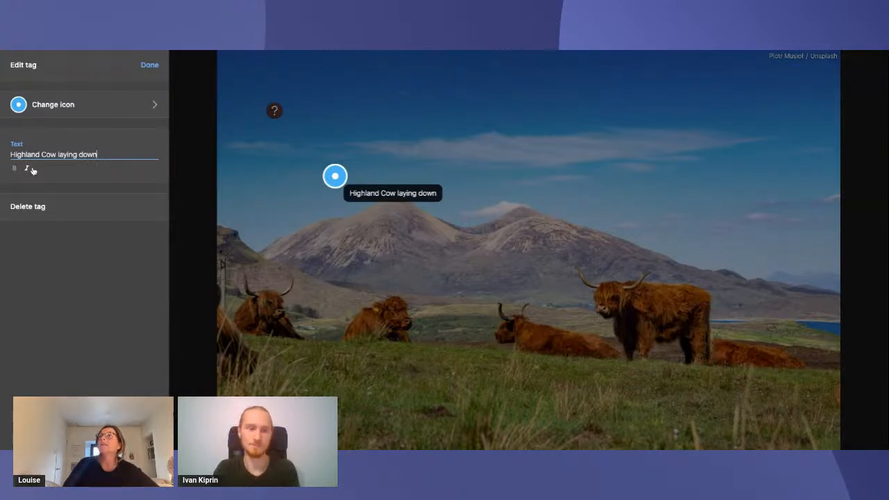
Change the text label tag's icon to the small white dot and finish editing the tag
left_click(142, 106)
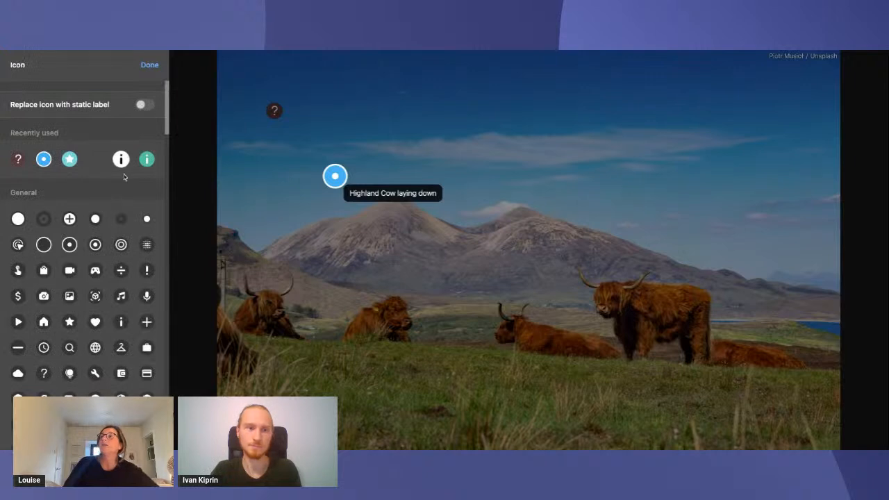
left_click(145, 220)
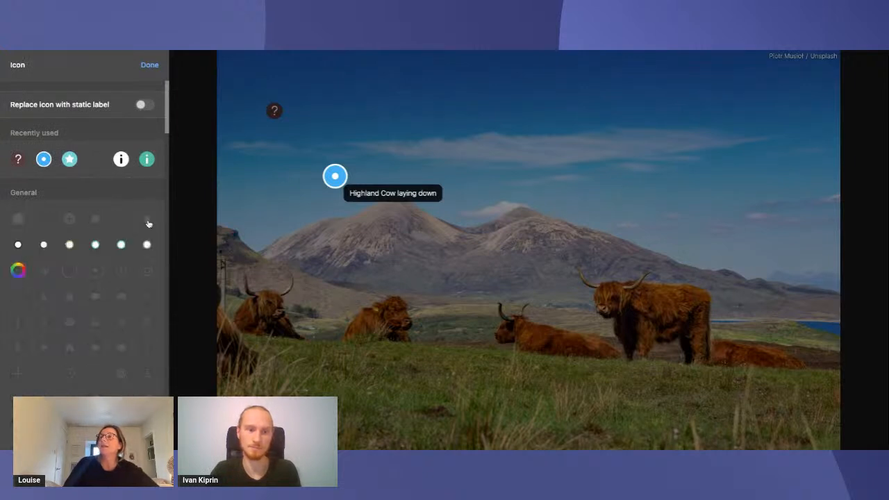
left_click(148, 245)
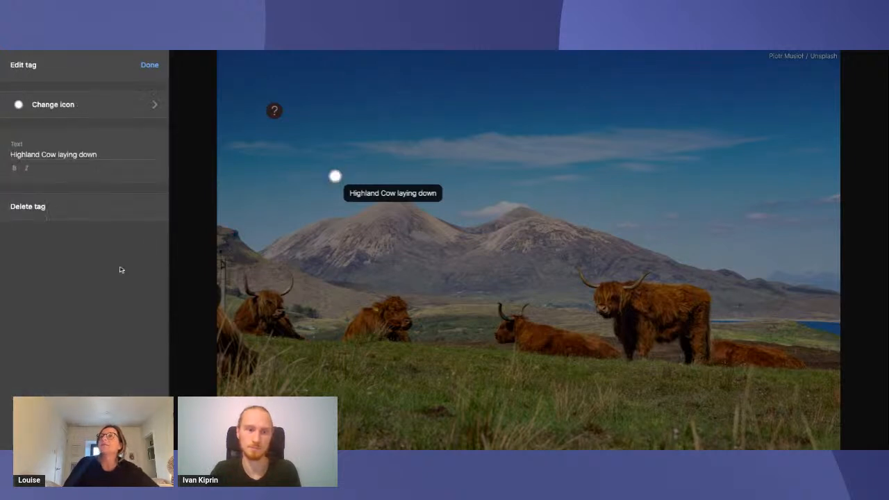
left_click(149, 65)
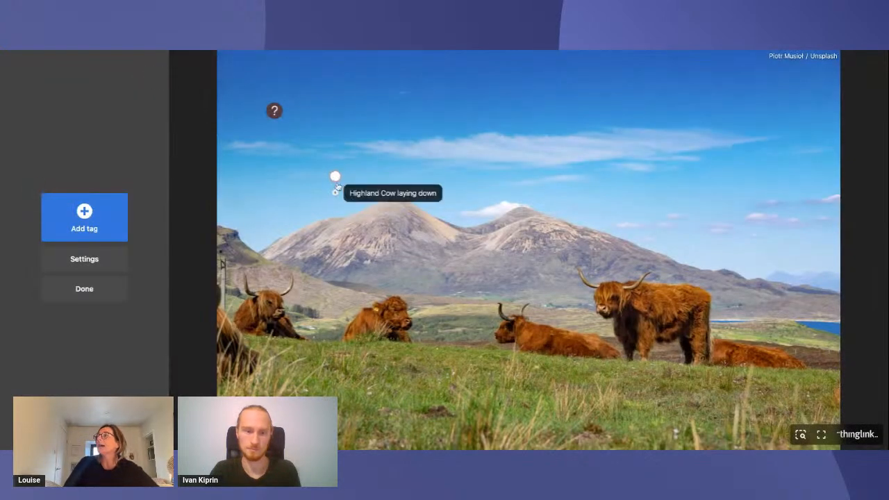
Move the white dot tag into the sky above the leftmost horned cow and extend its pointer line to the cow's head
left_click_drag(335, 177, 284, 223)
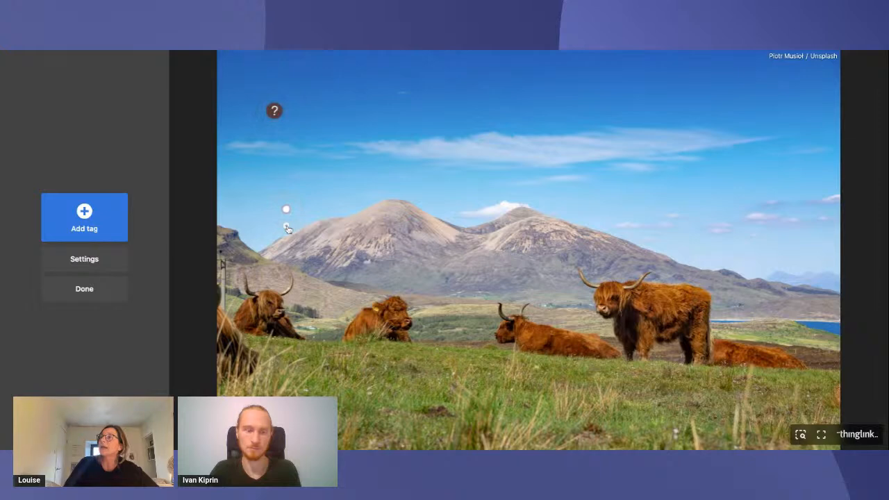
left_click_drag(287, 229, 291, 237)
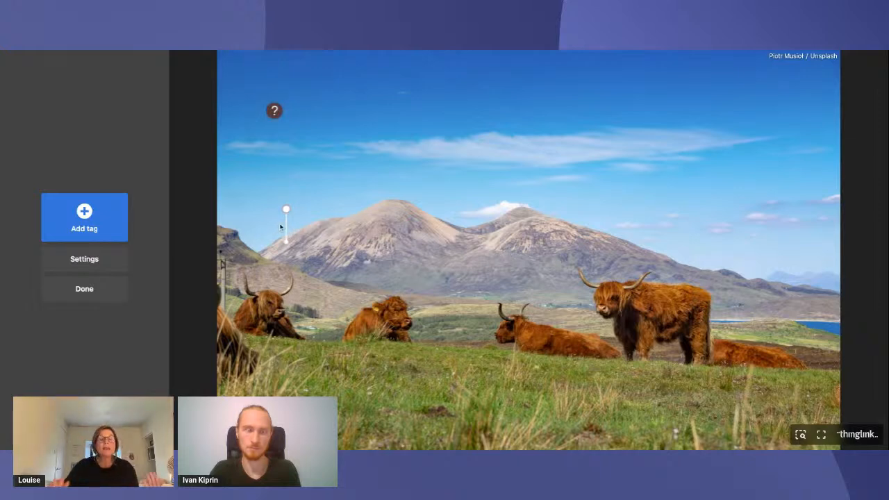
left_click_drag(287, 246, 255, 298)
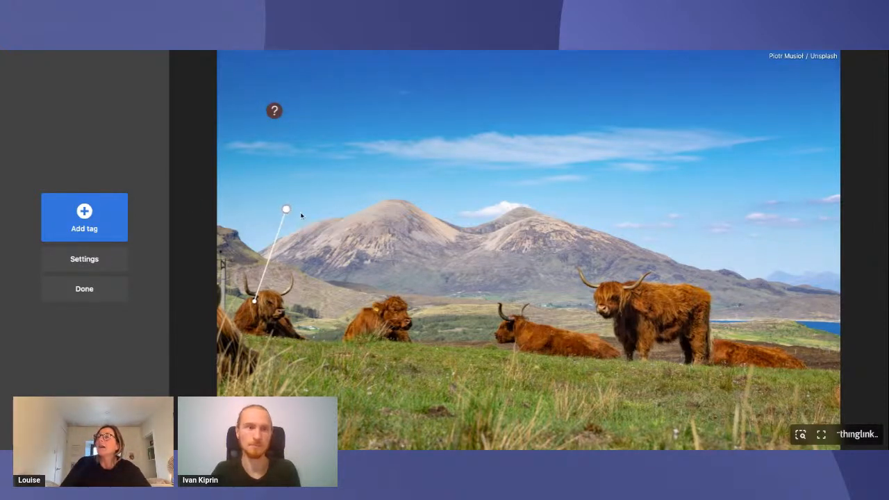
Replace the white dot icon of the "Highland Cow laying down" tag with a static label and finish editing
left_click(286, 212)
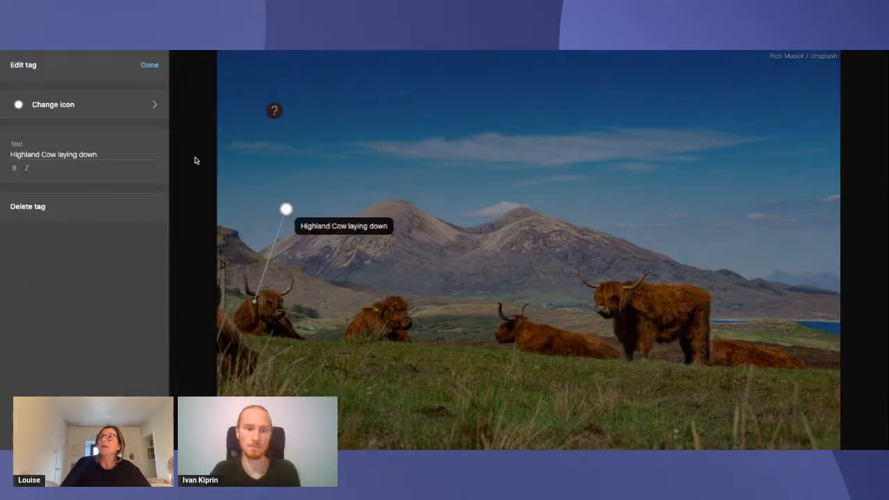
left_click(148, 106)
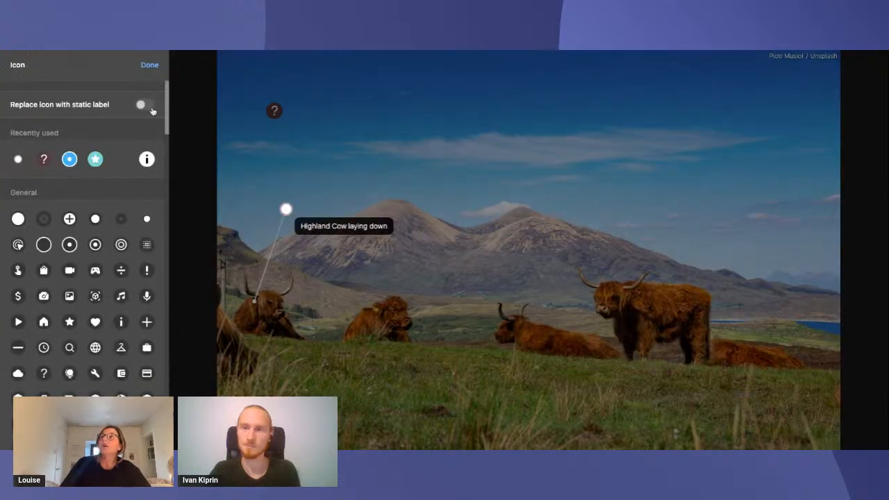
left_click(143, 105)
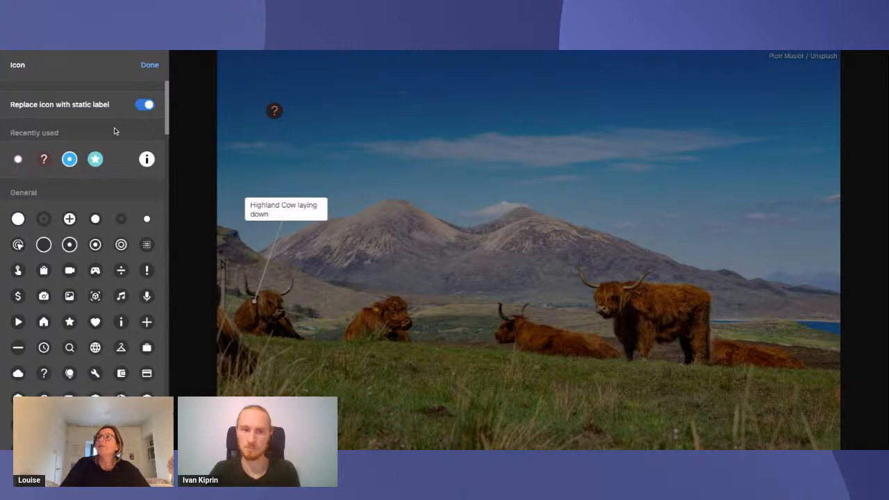
left_click(149, 65)
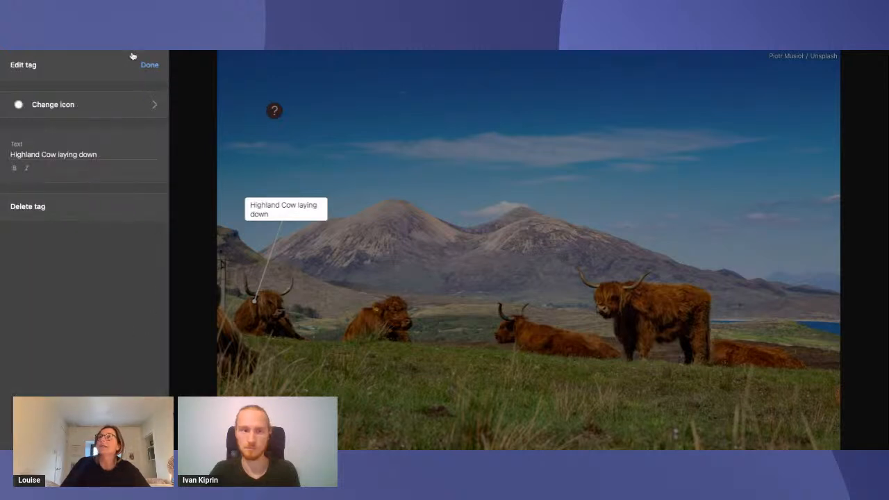
left_click(149, 64)
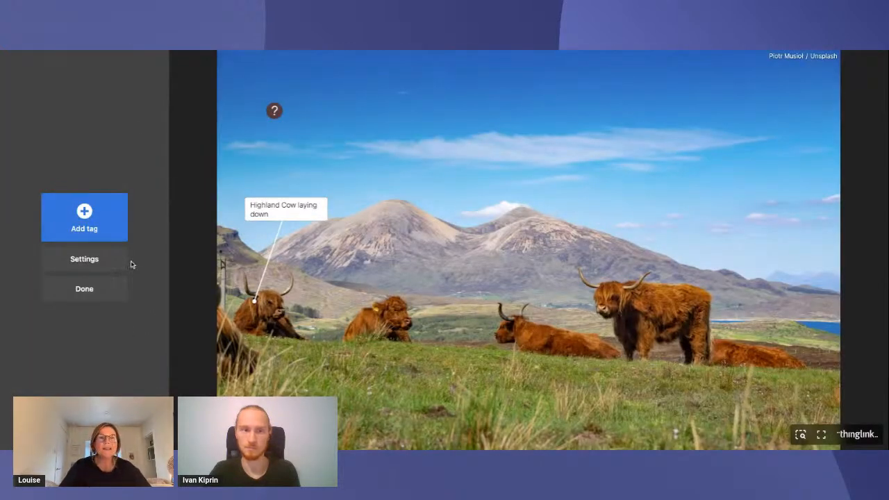
Start adding another tag and switch to the ThingLink blog article on embedding web-based tools and sites
left_click(101, 222)
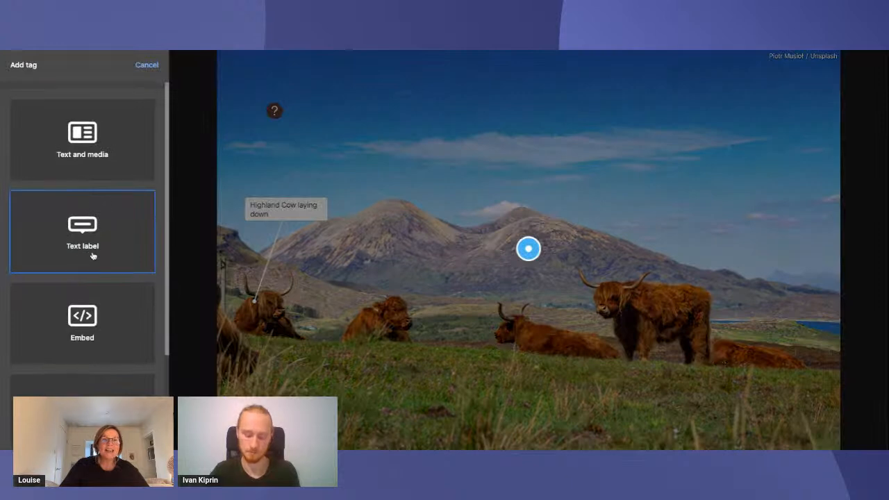
scroll(93, 254, "down", 1)
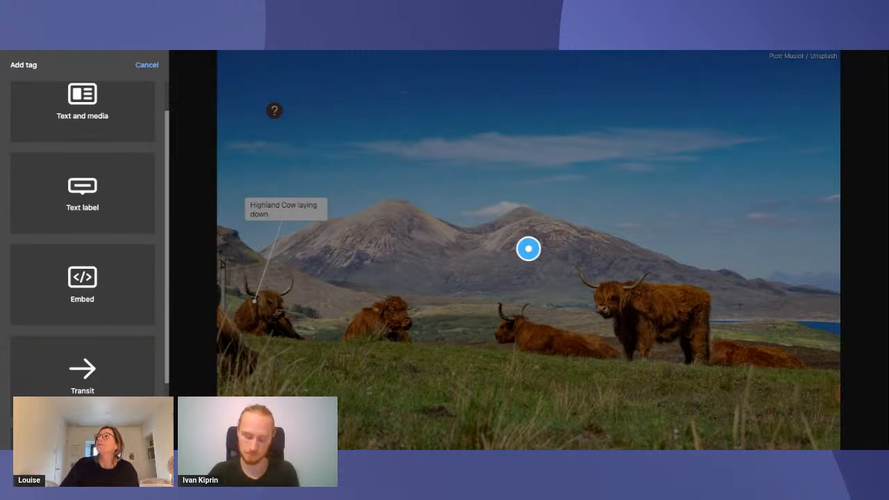
key("ctrl+Tab")
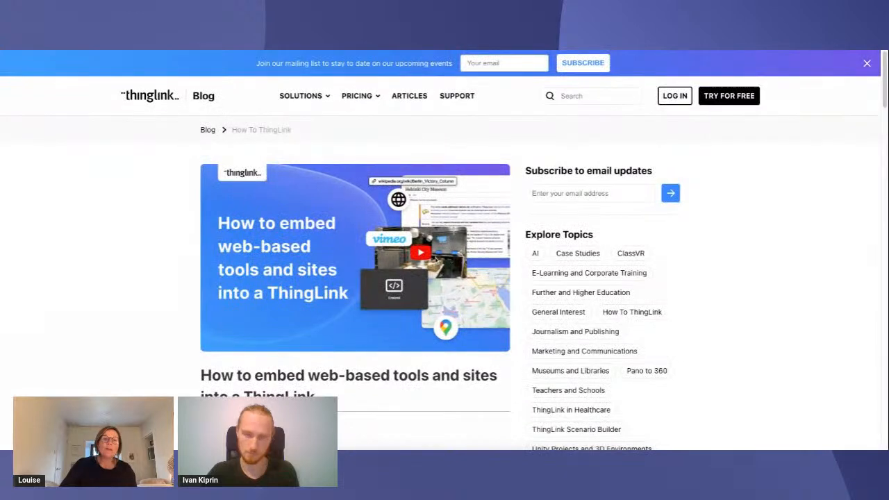
Read the article's introduction and the section on the benefit of the Embed Tag, down to the interactive classroom example
scroll(448, 258, "down", 1)
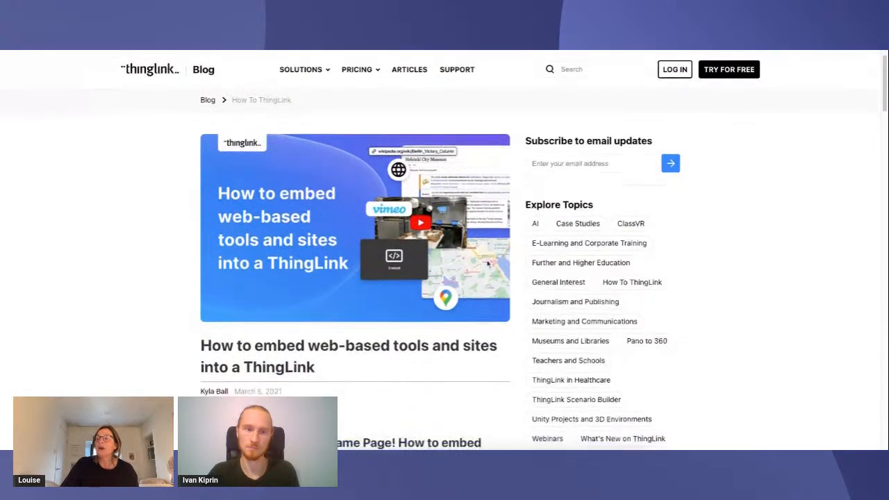
scroll(460, 262, "down", 2)
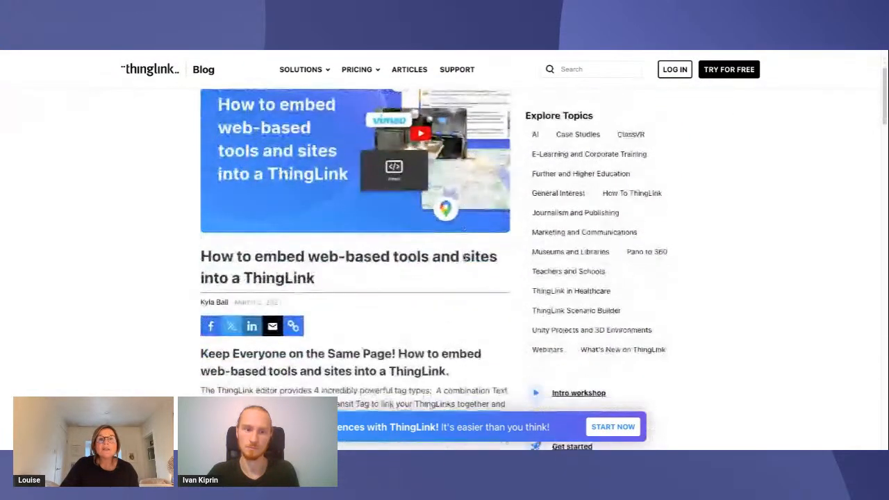
scroll(463, 259, "down", 1)
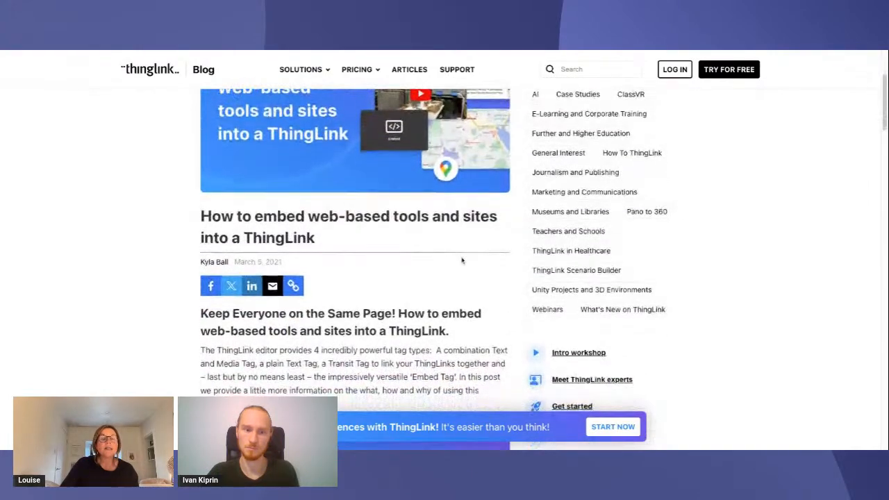
scroll(462, 261, "down", 5)
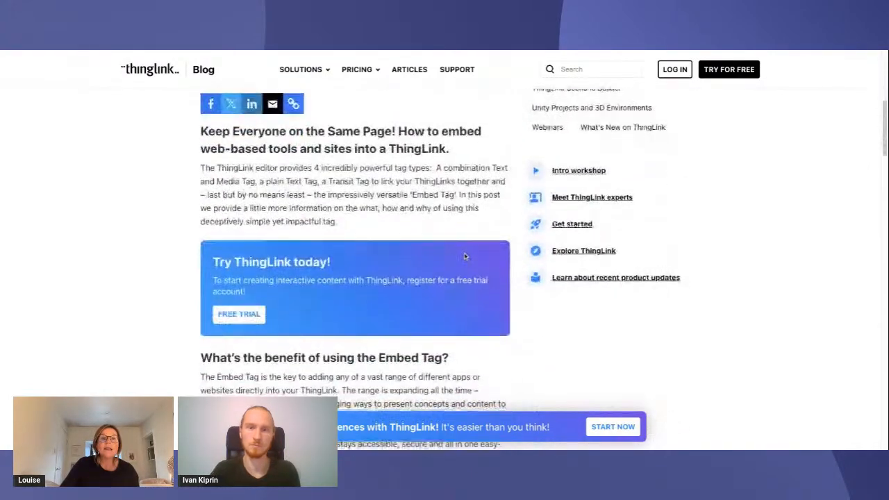
scroll(464, 257, "down", 1)
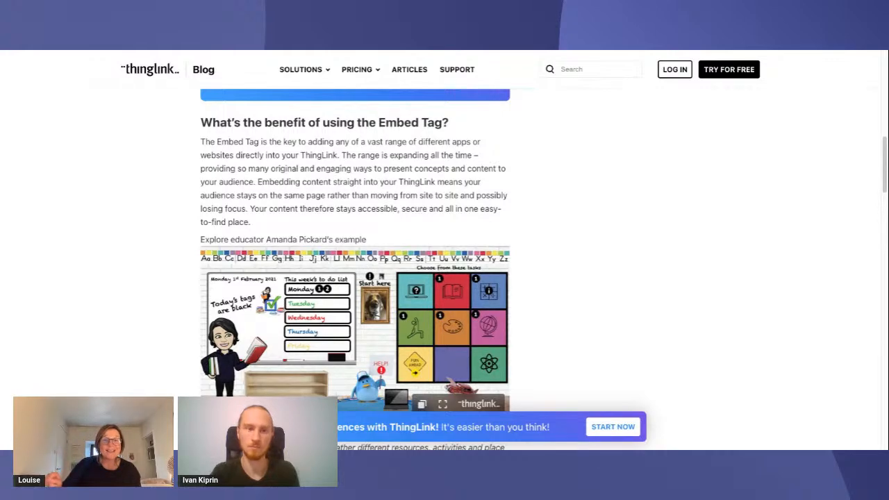
scroll(518, 233, "down", 1)
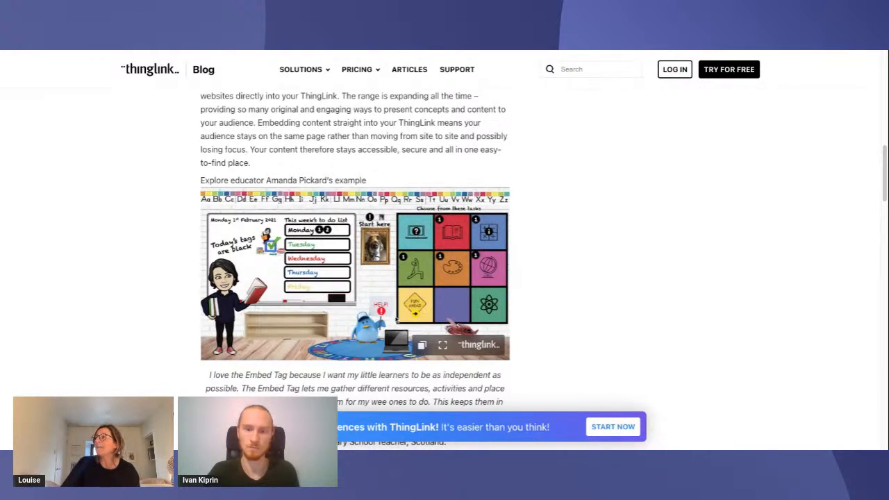
Explore the classroom example's Help for Families scene, view its embedded Play Ideas for Home Learning collection, and return to the home scene
left_click(319, 230)
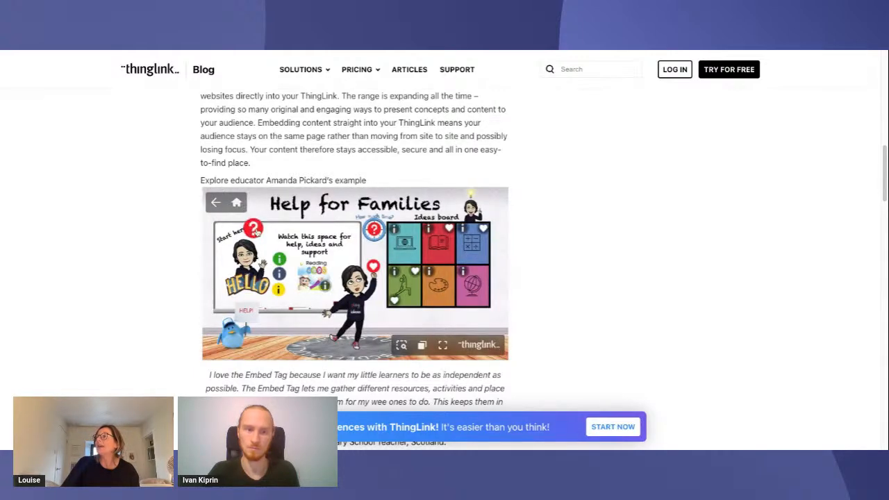
left_click(374, 267)
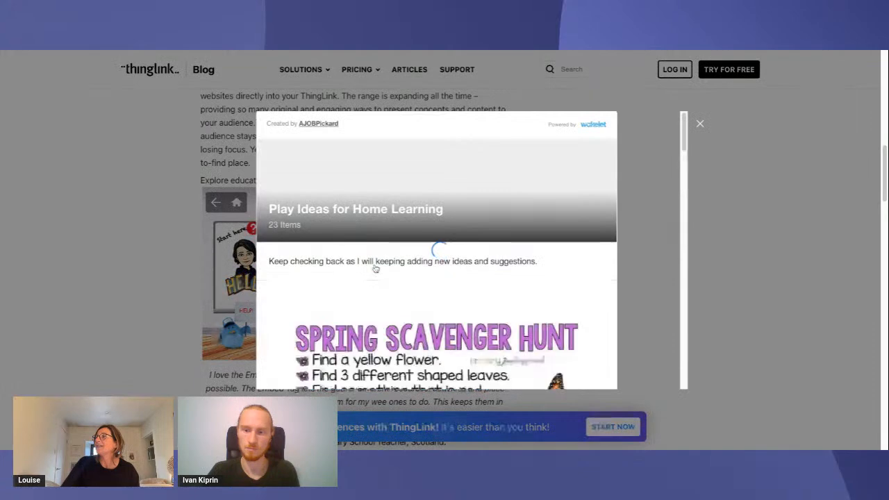
scroll(582, 237, "down", 2)
scroll(575, 238, "down", 2)
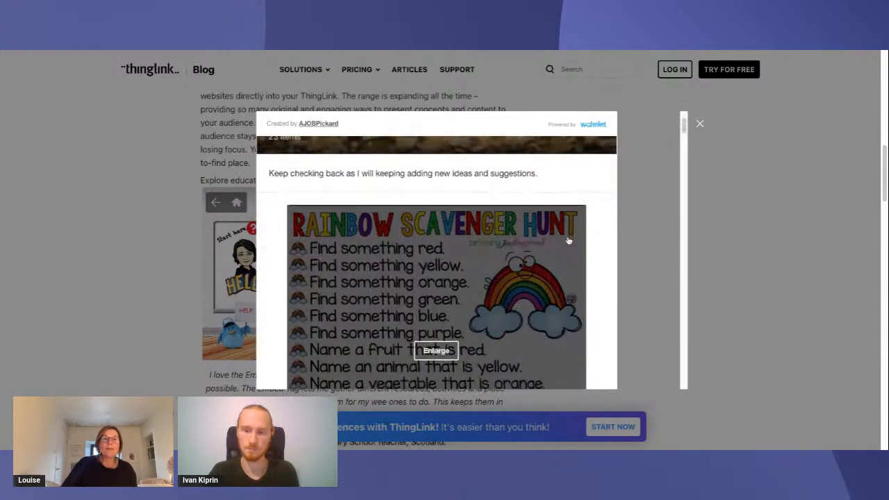
scroll(567, 241, "up", 4)
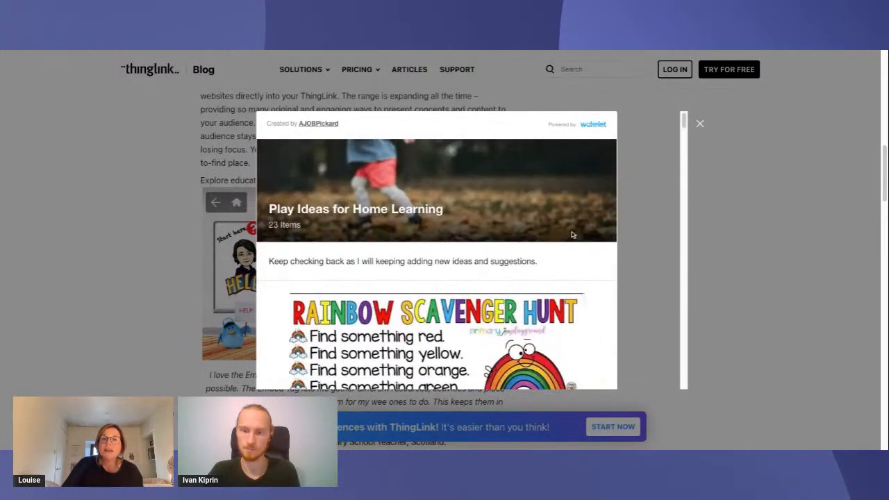
left_click(700, 123)
left_click(236, 203)
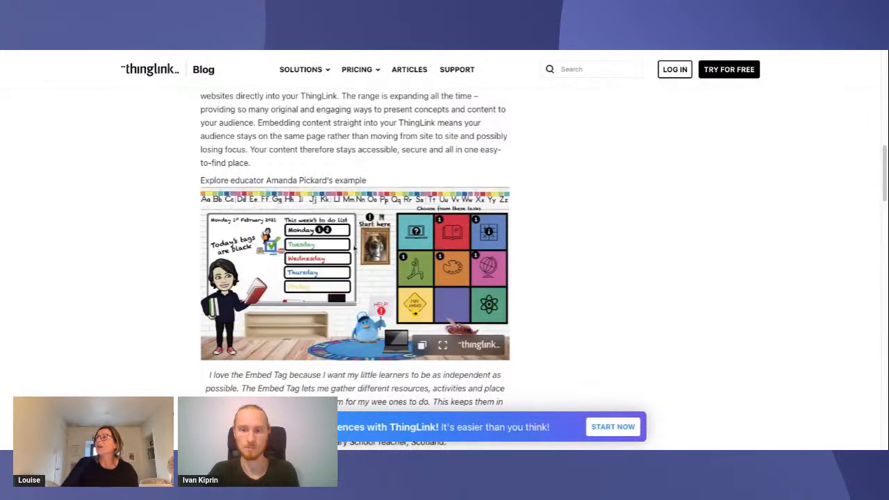
Read the article's sections on what can be embedded and how to use the embed tag, down to the table of favourite tools
scroll(376, 261, "down", 3)
scroll(376, 261, "down", 3)
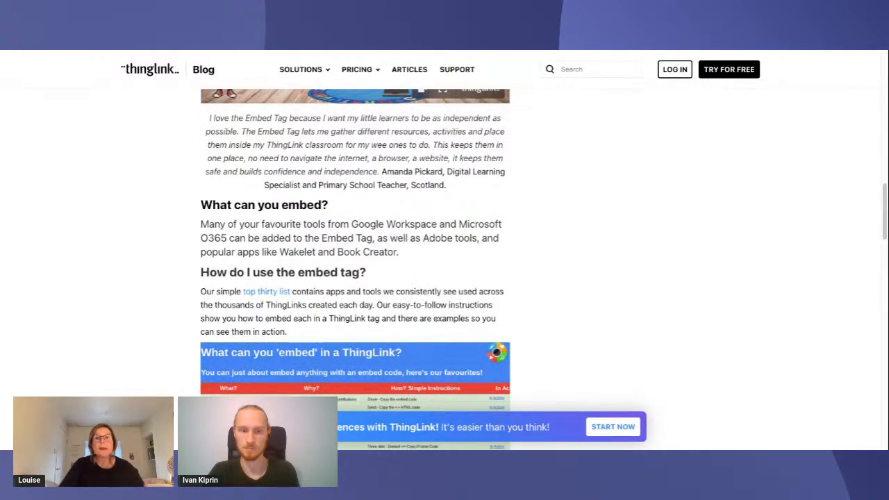
scroll(391, 272, "down", 1)
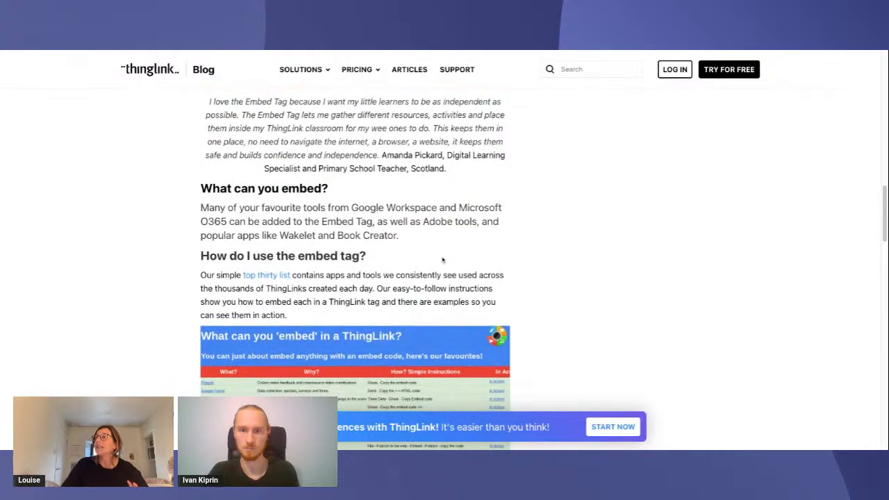
scroll(443, 261, "down", 2)
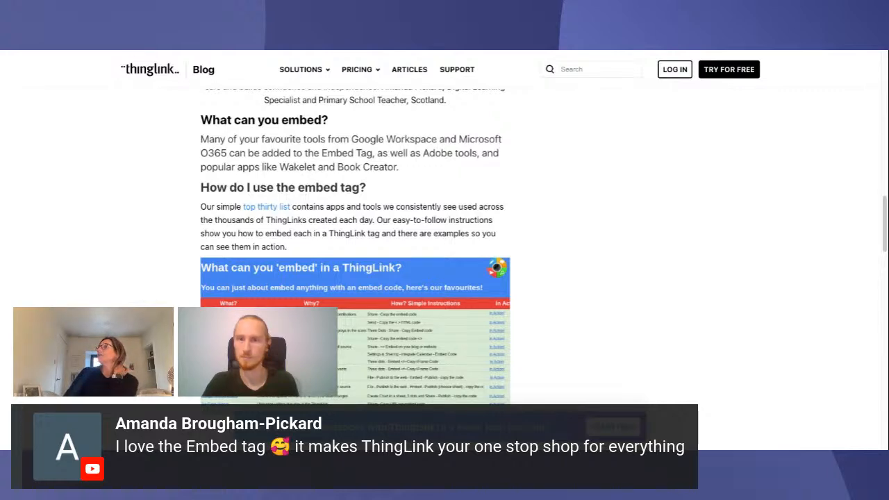
Return to the Highland cattle image and add an embed tag with the URL of Wikipedia's Highland cattle article
left_click(131, 50)
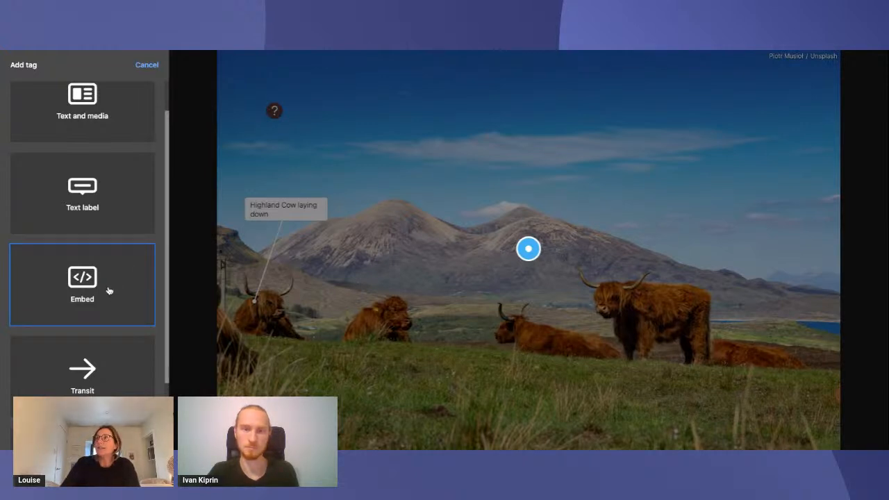
left_click(111, 48)
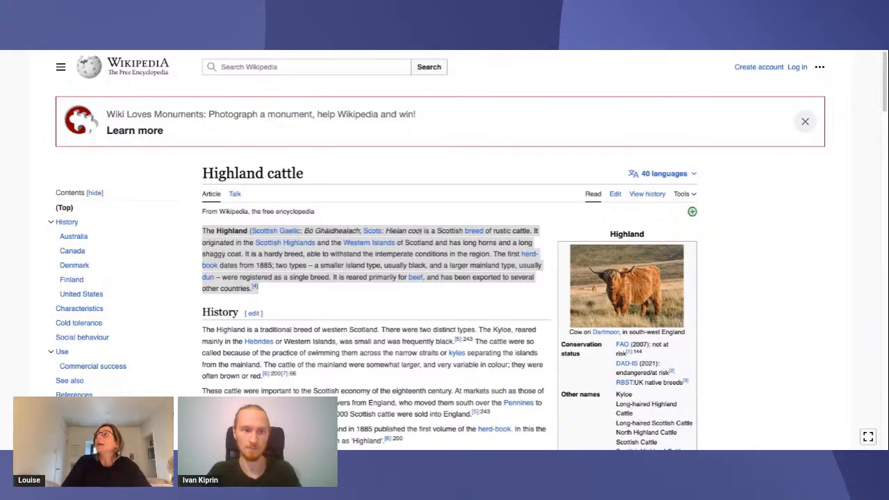
key("ctrl+Tab")
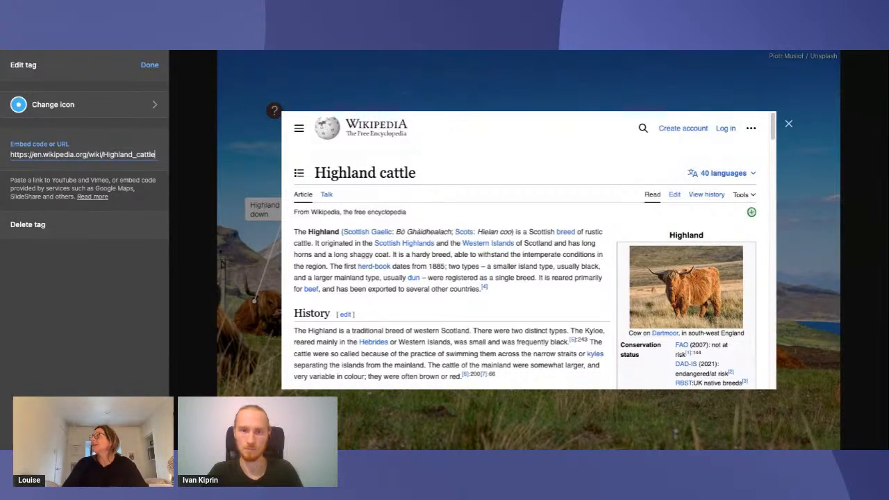
Open Google Maps in a new browser tab by searching the web for "maps google"
key("super+t")
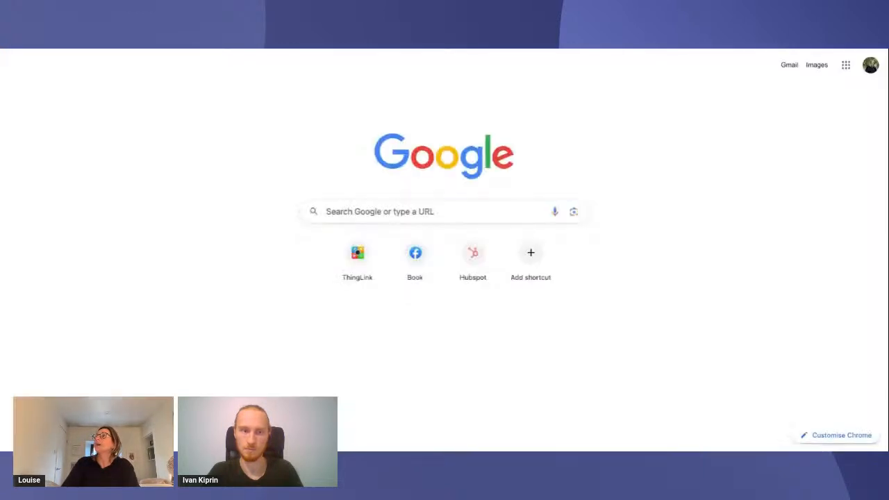
left_click(360, 212)
type("maps")
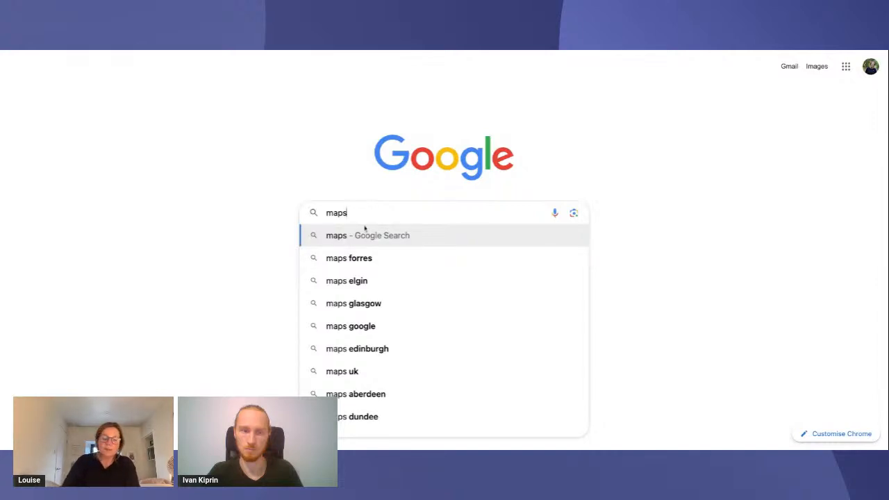
type(" goo")
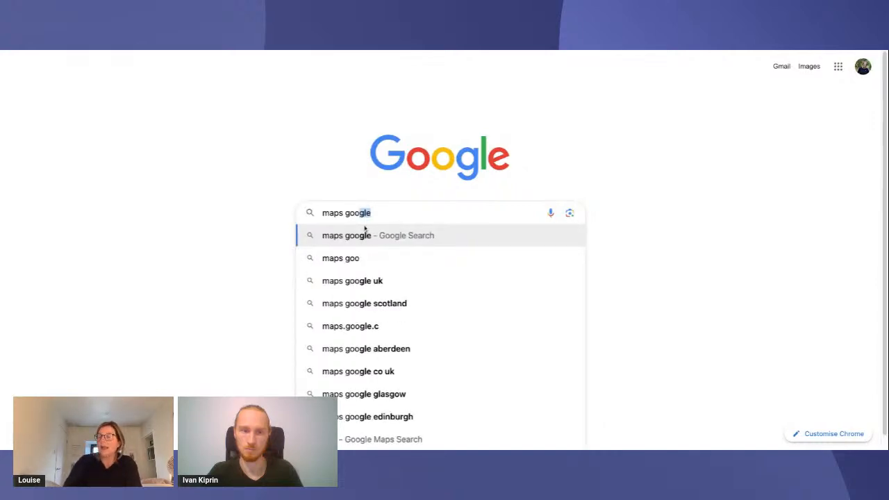
left_click(365, 229)
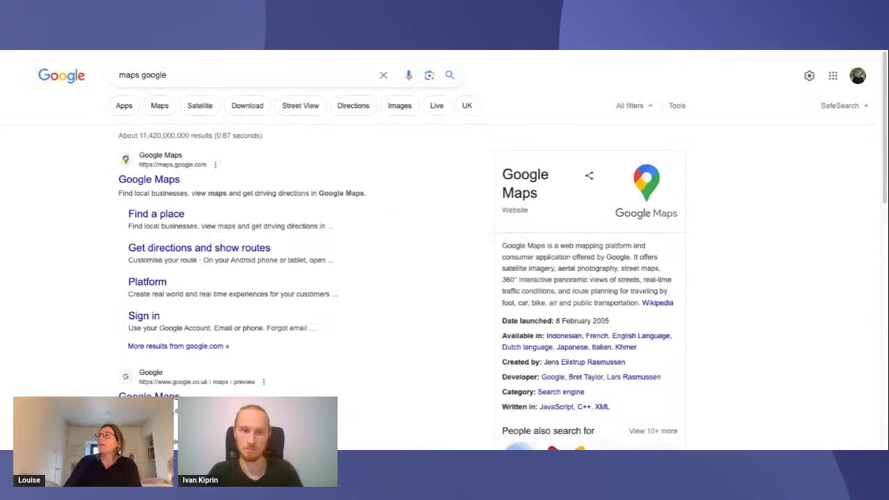
left_click(154, 182)
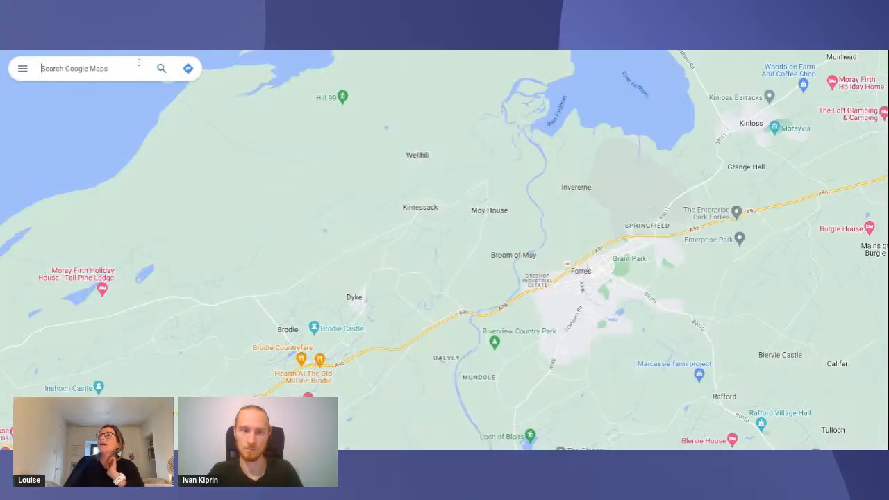
Look up Loch Ness on the map and copy the HTML code for embedding its medium-size map
type("loch")
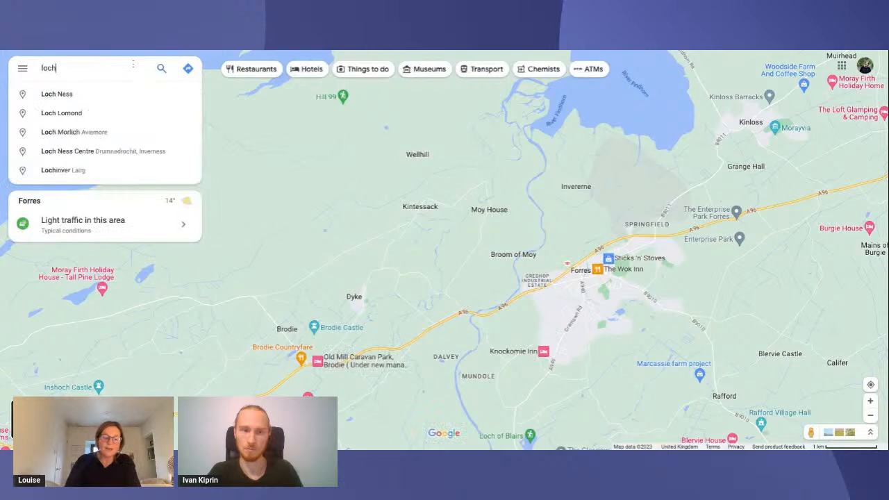
type(" ness")
key("Return")
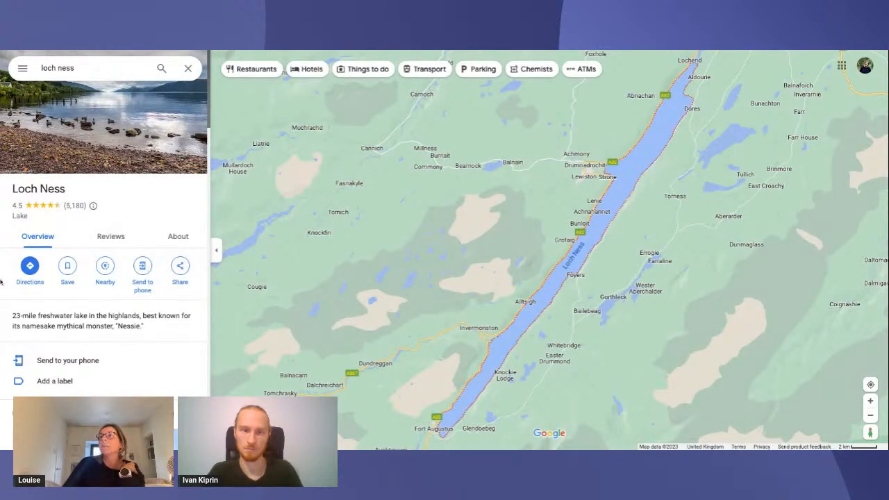
left_click(180, 268)
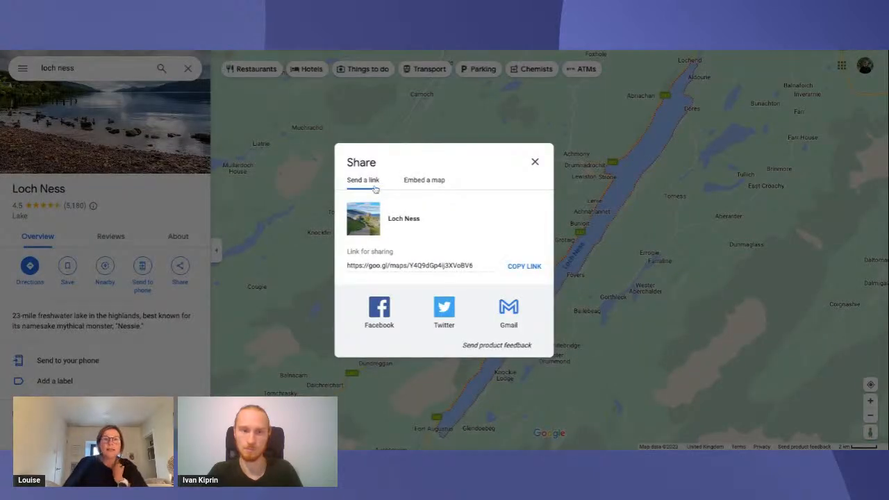
left_click(432, 182)
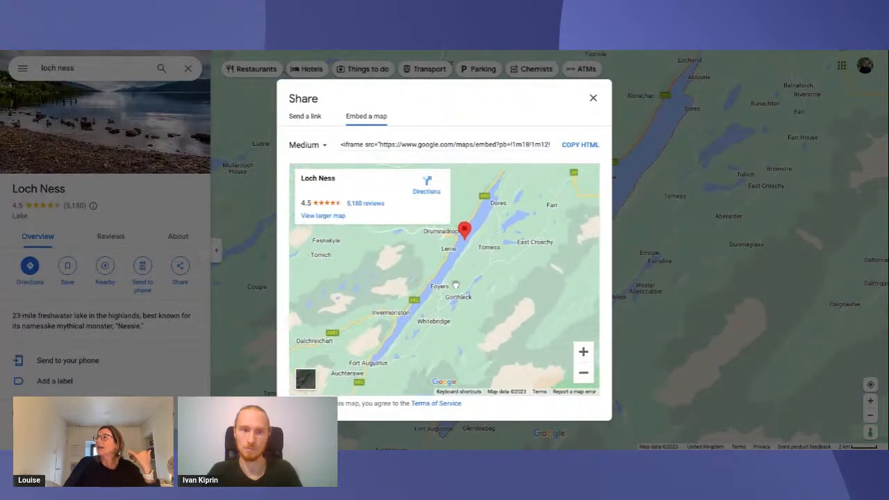
left_click_drag(455, 285, 447, 307)
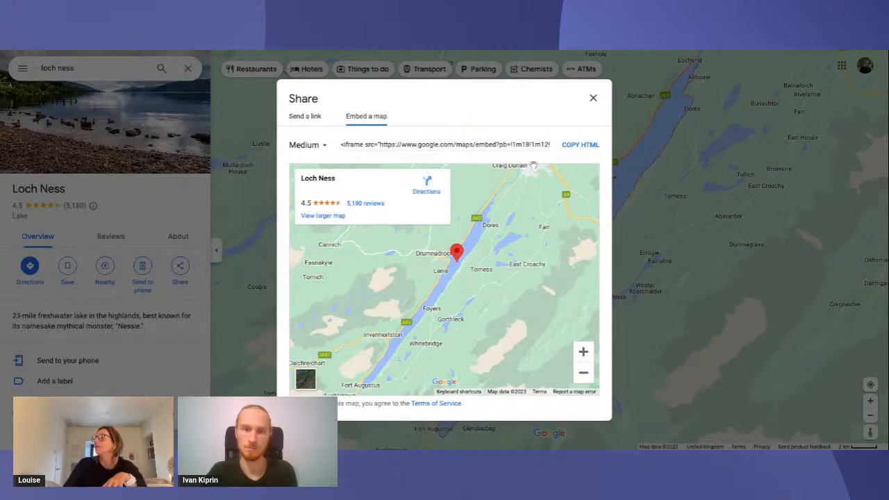
left_click(581, 145)
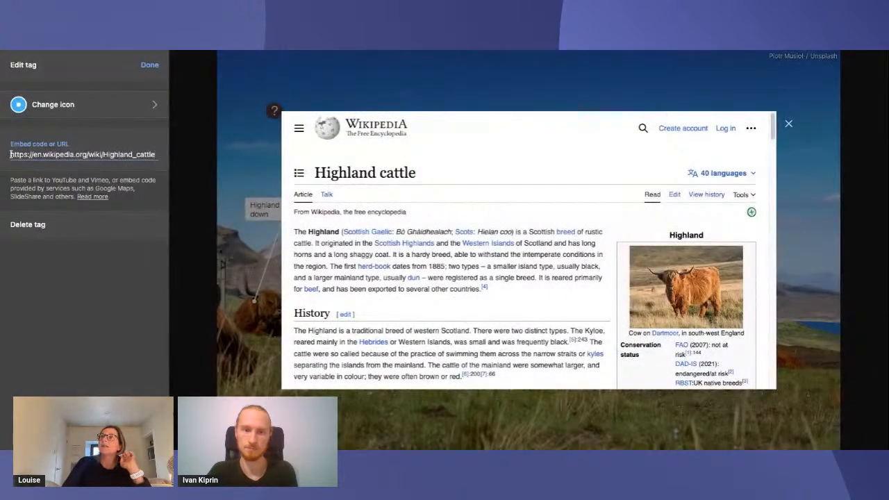
Replace the embed tag's Wikipedia URL with the copied Loch Ness map code and try zooming and panning the embedded map
triple_click(11, 154)
key("BackSpace")
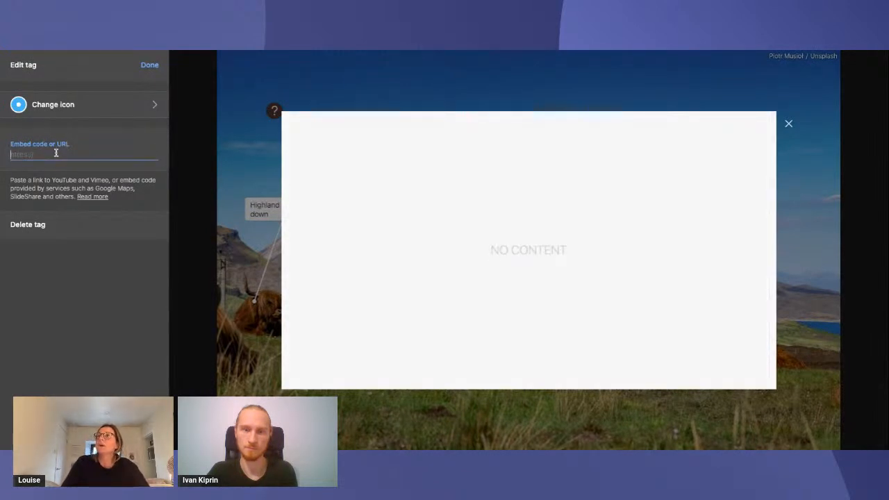
key("ctrl+v")
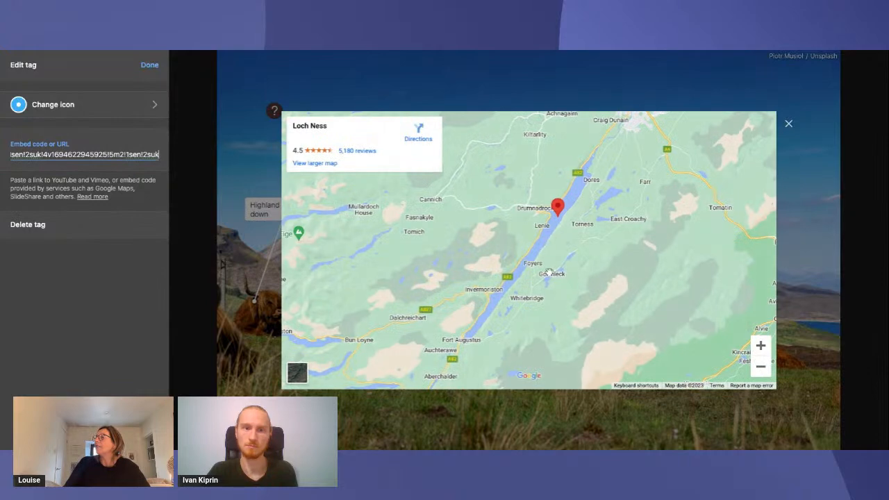
scroll(548, 273, "up", 2)
left_click(761, 345)
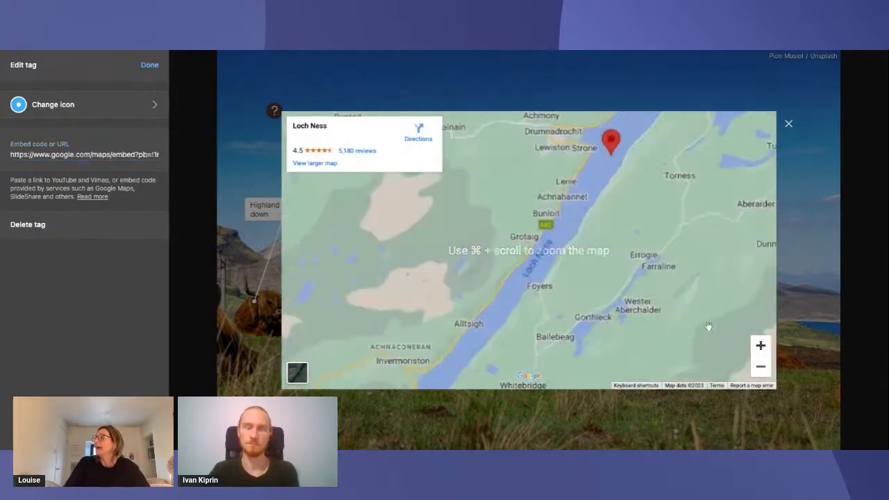
left_click_drag(729, 132, 642, 245)
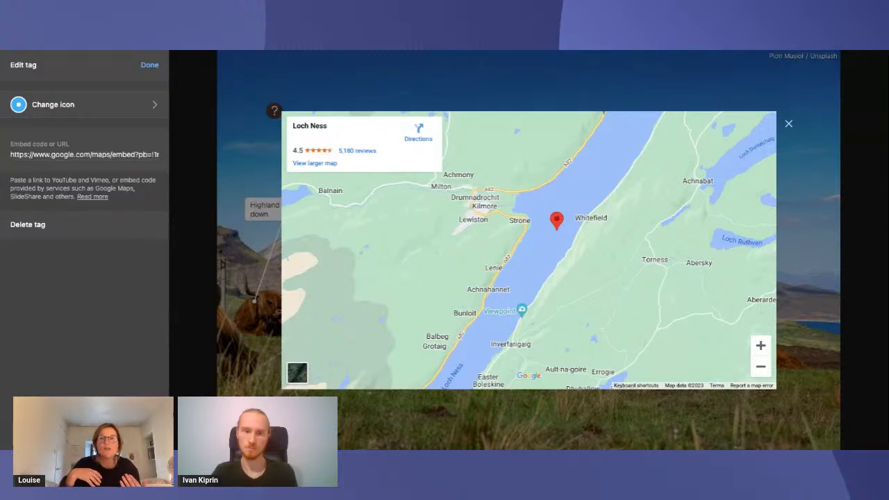
Give the map tag a green location pin icon, finish editing, place it above the "Highland Cow laying down" label, and check its content
left_click(97, 105)
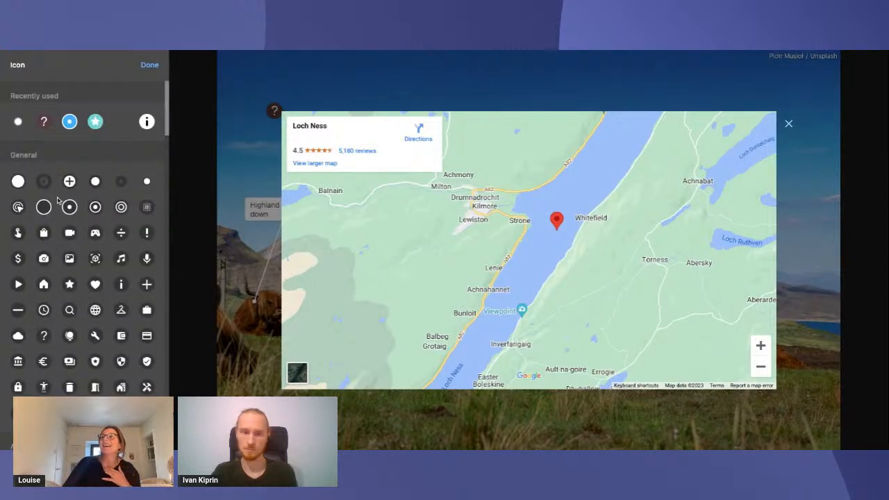
scroll(112, 323, "down", 1)
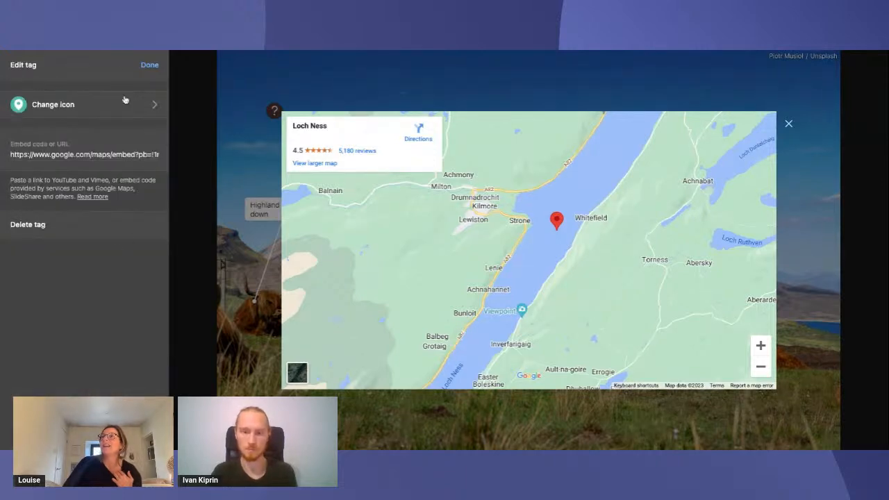
left_click(148, 64)
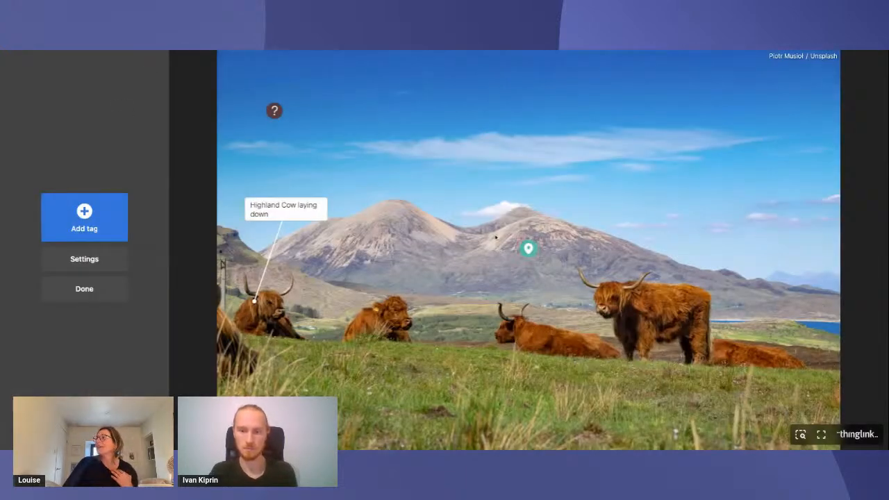
mouse_move(526, 253)
left_mouse_down()
mouse_move(445, 154)
mouse_move(327, 144)
mouse_move(315, 168)
mouse_move(325, 174)
left_mouse_up()
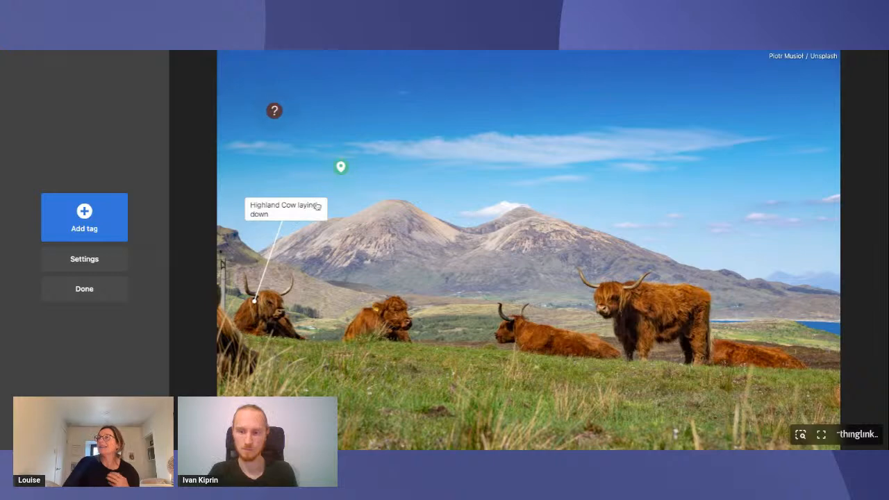
left_click(341, 167)
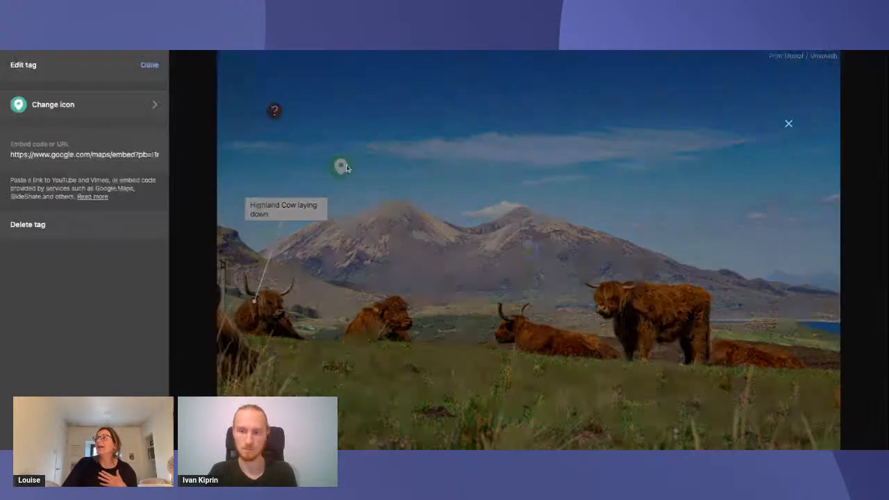
left_click(789, 124)
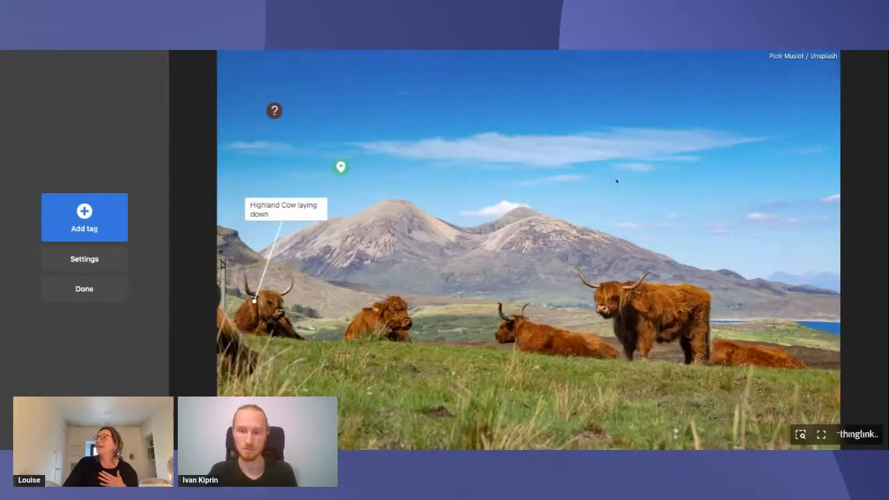
Add a transit tag in the sky above the mountains, between the two peaks and the image's upper edge
left_click(111, 232)
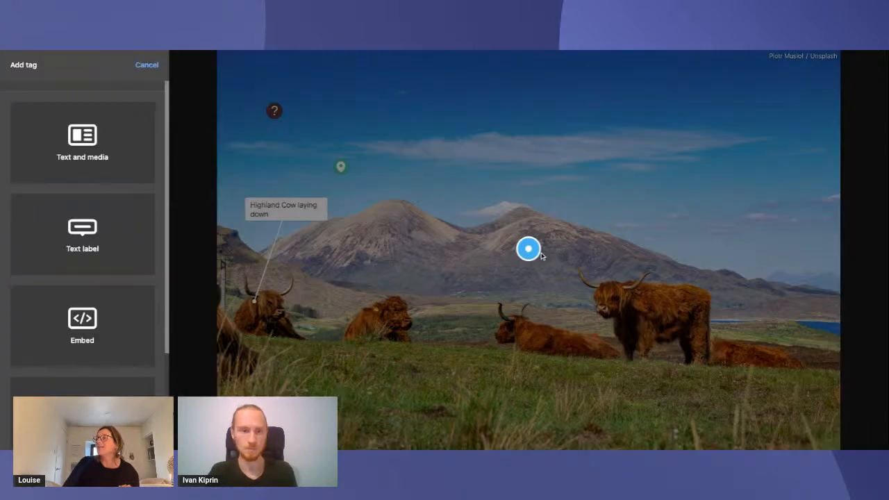
mouse_move(528, 248)
left_mouse_down()
mouse_move(432, 118)
mouse_move(448, 120)
left_mouse_up()
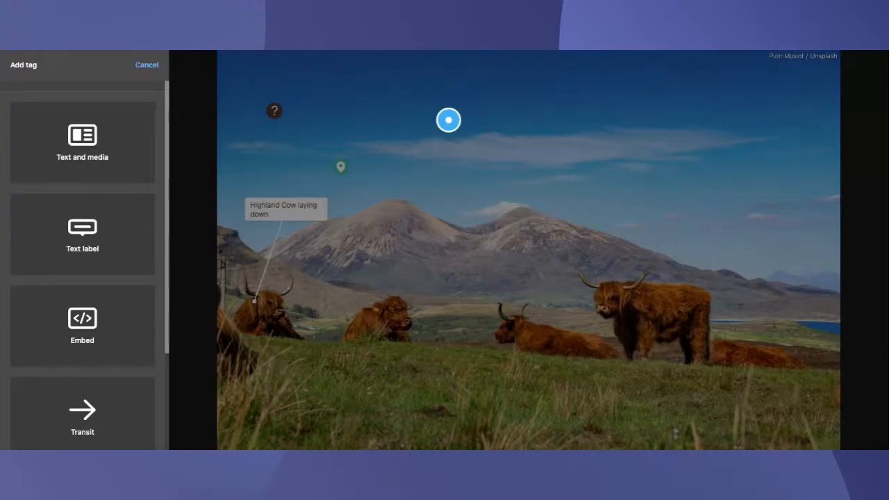
scroll(82, 264, "down", 3)
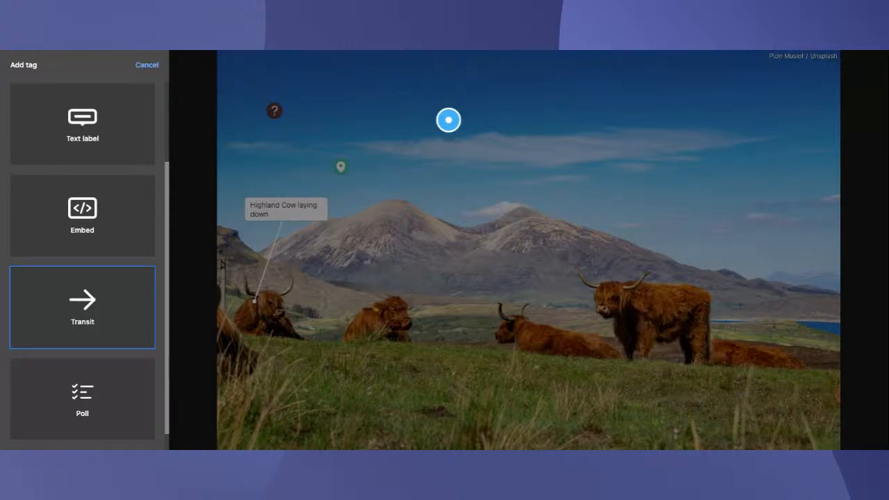
left_click(84, 314)
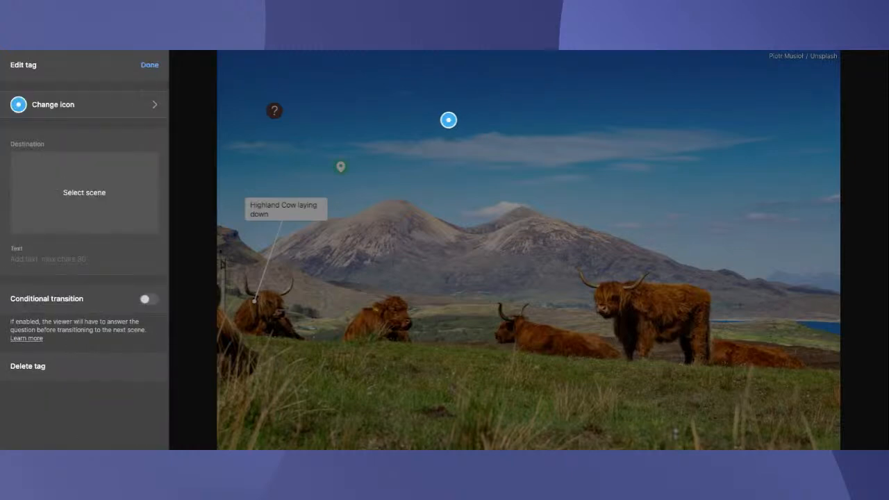
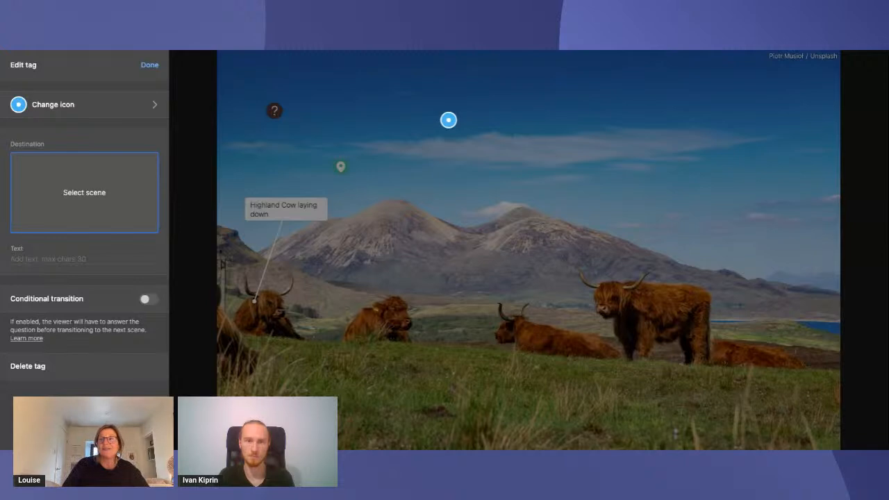
Browse the scene library for the transit tag's destination, loading further batches of scenes
left_click(95, 195)
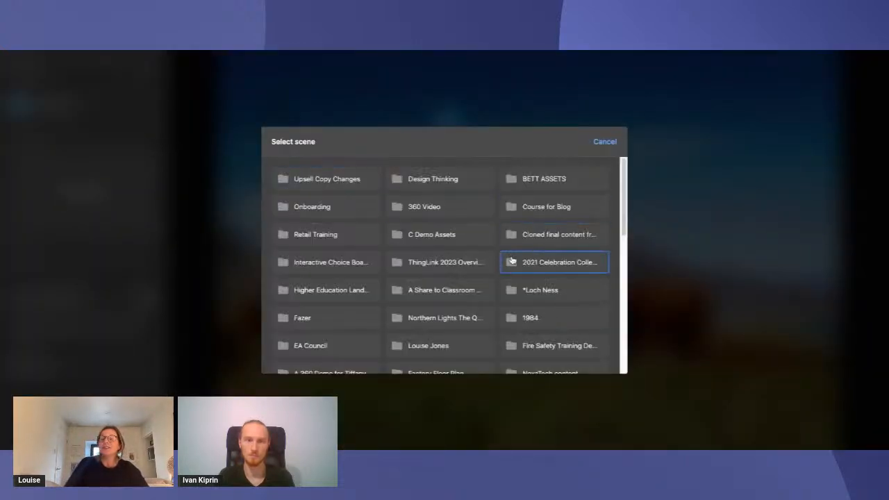
scroll(512, 261, "down", 5)
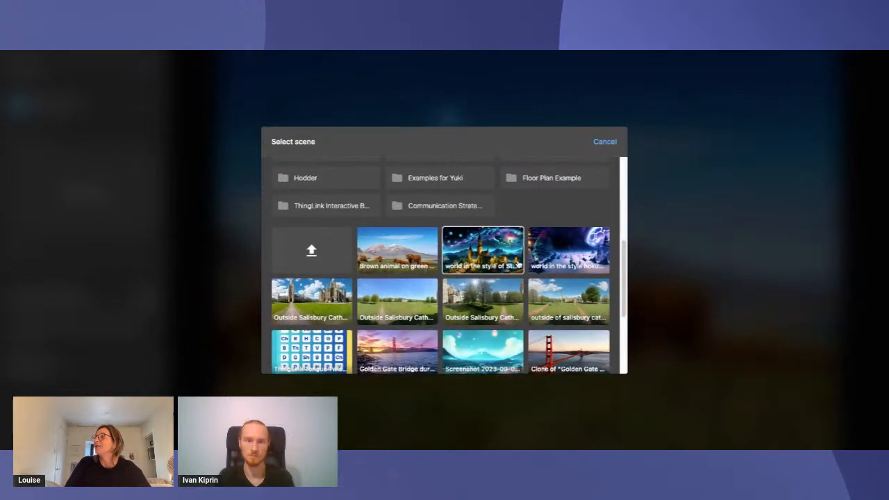
scroll(514, 274, "down", 1)
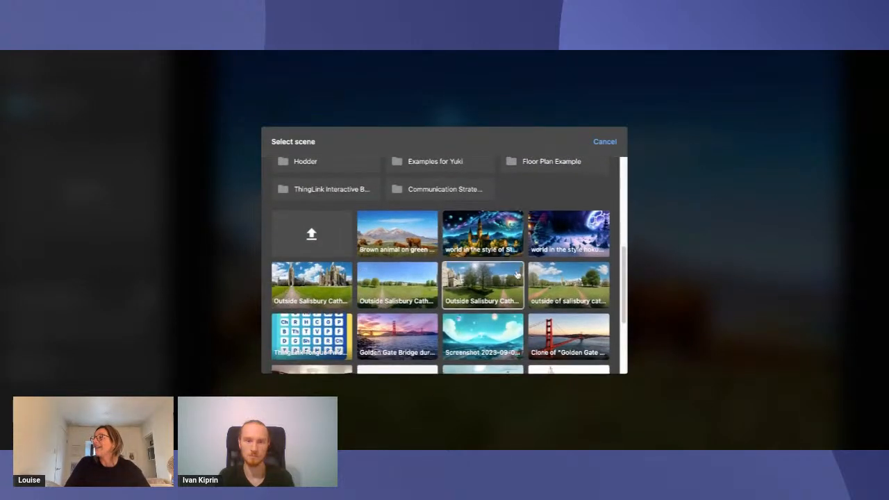
scroll(520, 277, "down", 3)
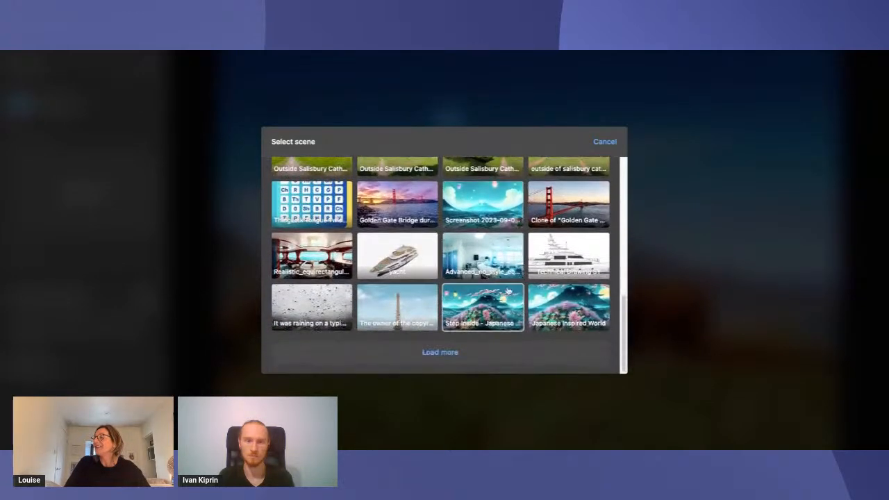
left_click(440, 353)
scroll(479, 306, "down", 3)
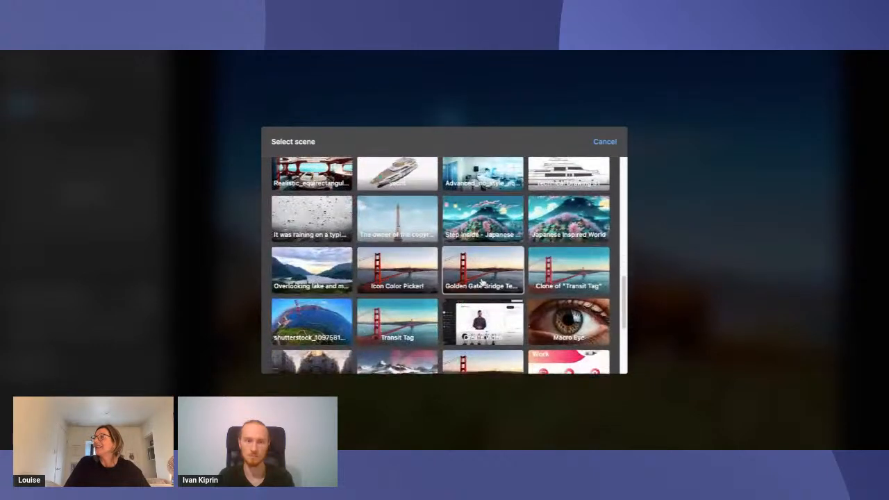
scroll(482, 281, "down", 5)
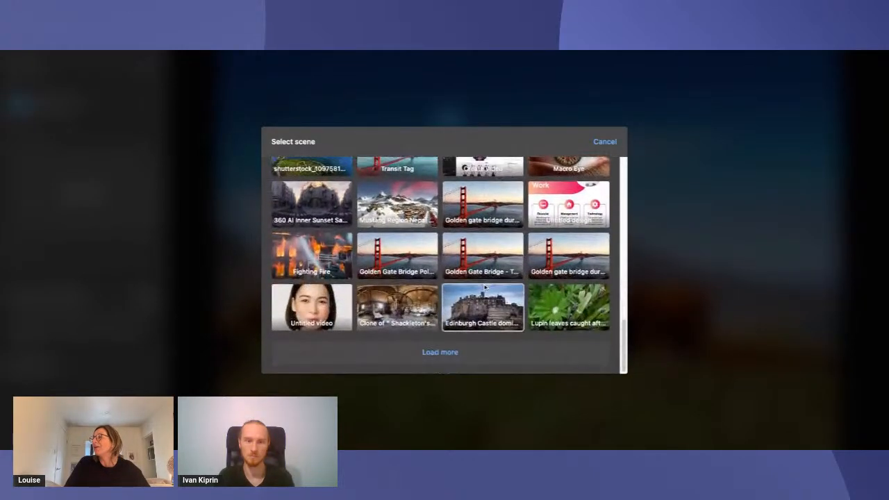
left_click(441, 352)
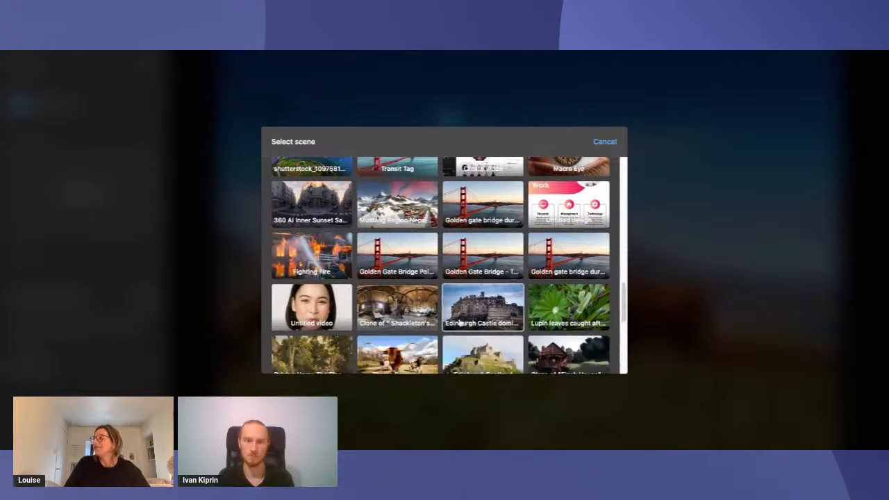
scroll(479, 291, "down", 5)
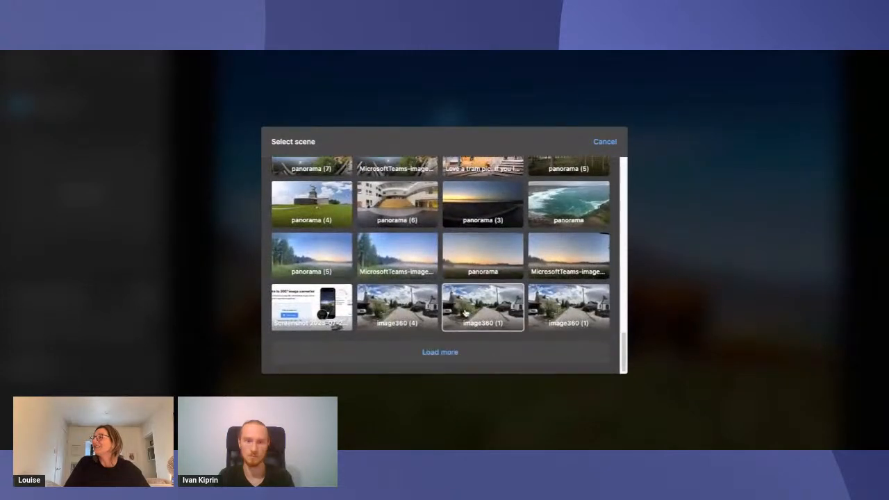
scroll(483, 327, "down", 1)
scroll(477, 302, "down", 1)
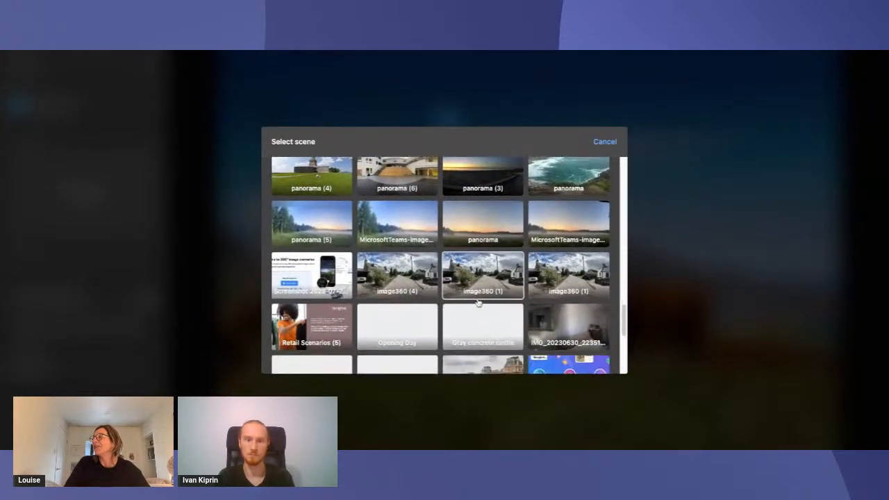
scroll(476, 300, "down", 1)
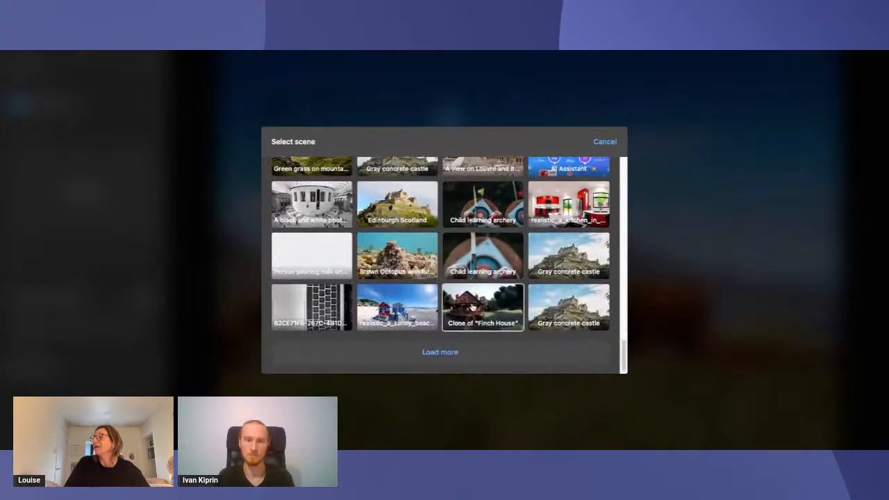
left_click(452, 352)
scroll(464, 327, "down", 3)
scroll(465, 311, "down", 2)
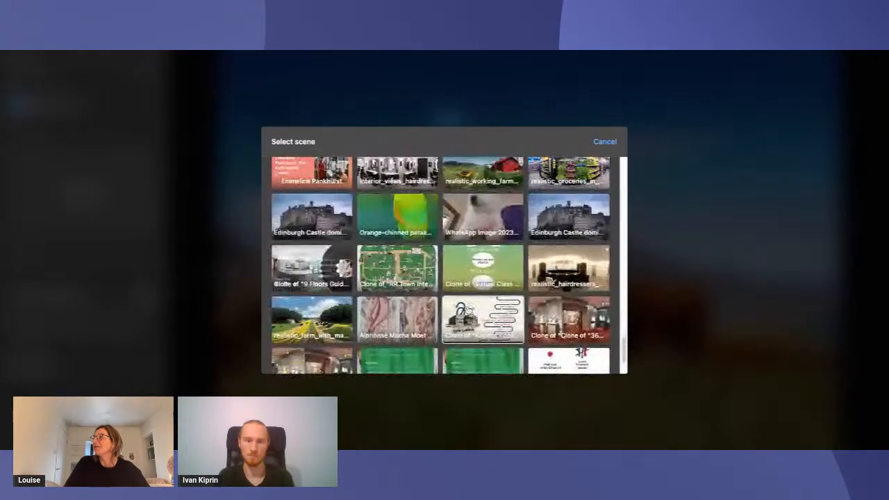
Set the transit tag's destination to the "Loch Ness 360" scene from the *Loch Ness folder
scroll(477, 306, "up", 15)
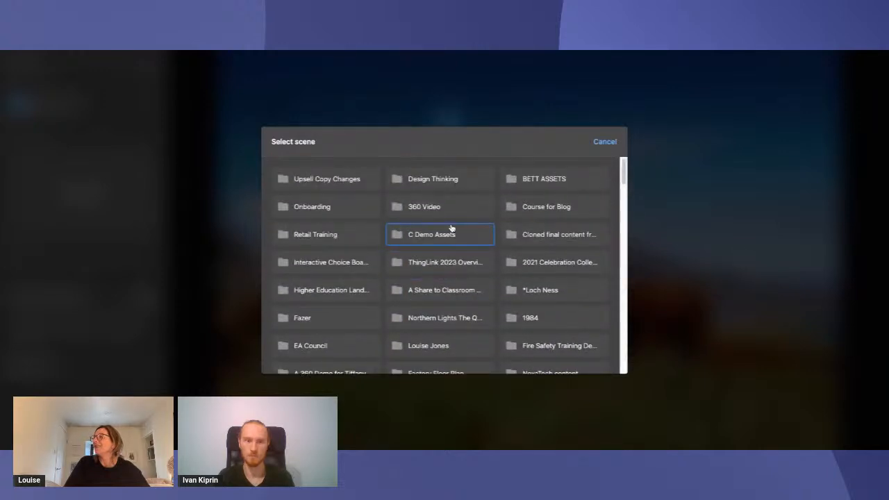
left_click(526, 291)
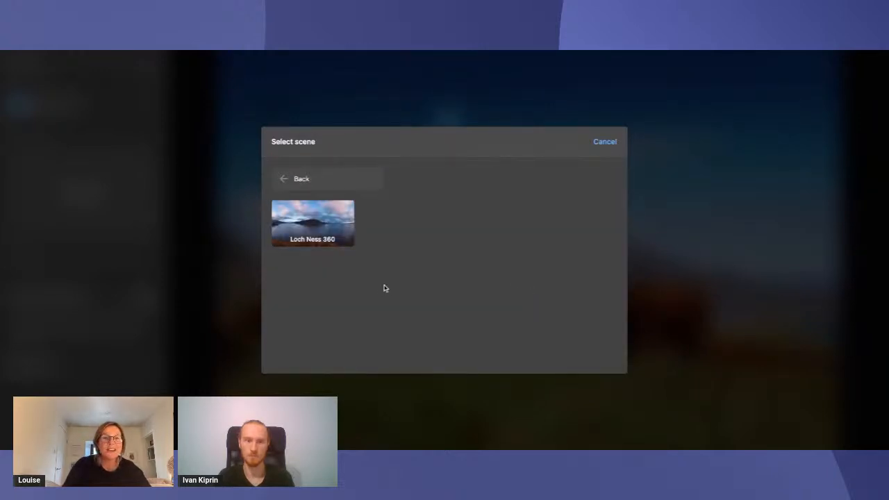
left_click(328, 228)
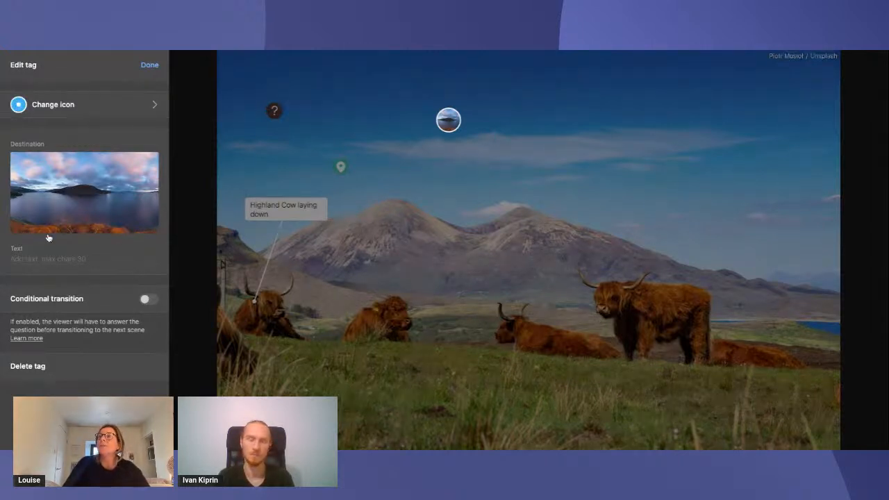
Give the transit tag the text "Click to travel to Loch Ness"
left_click(28, 259)
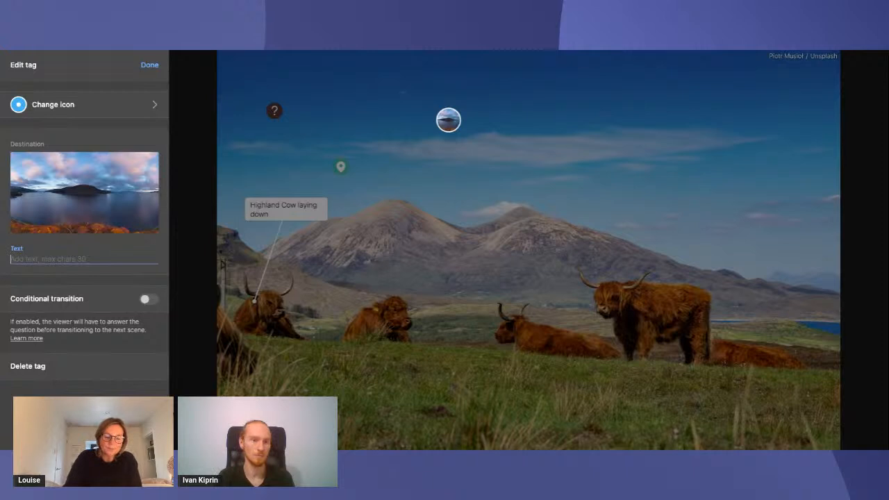
type("Click to")
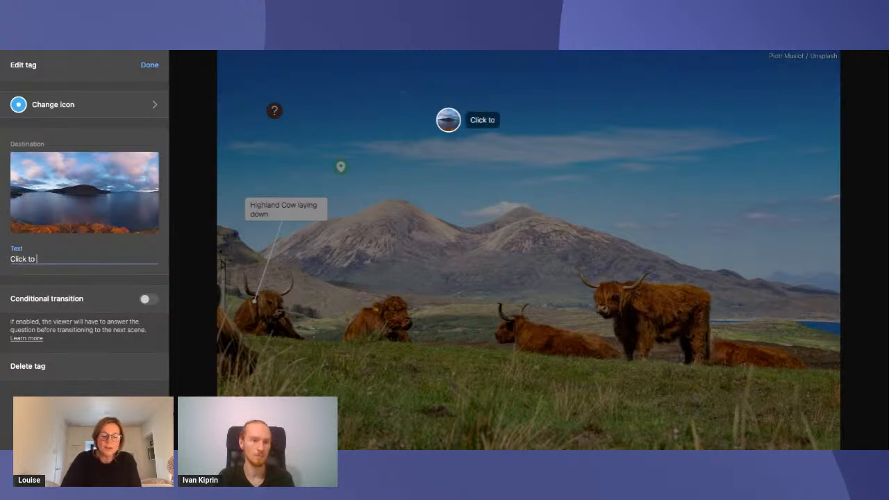
type(" trave")
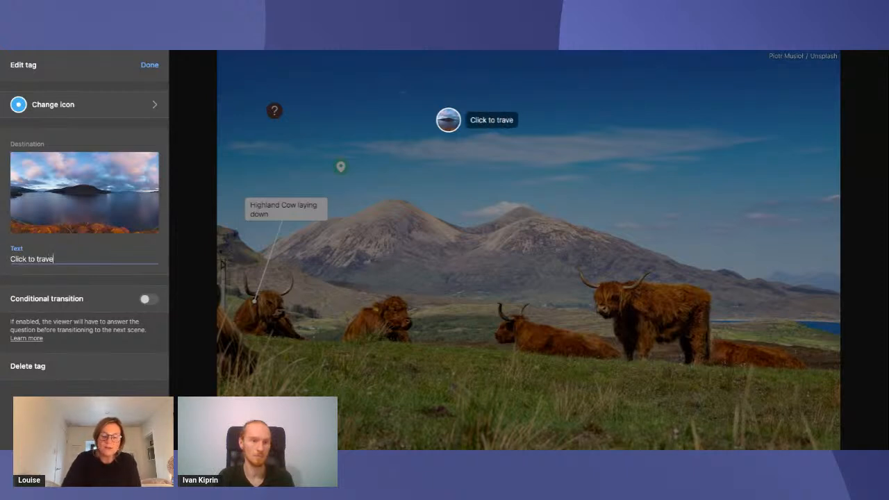
type("l to Loch Ness")
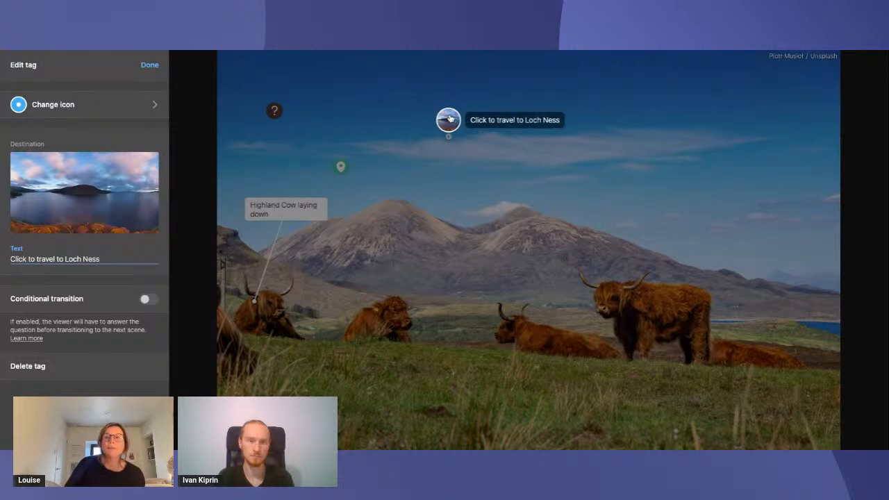
Change the transit tag's icon to the green pointing hand and finish editing the tag
left_click(141, 106)
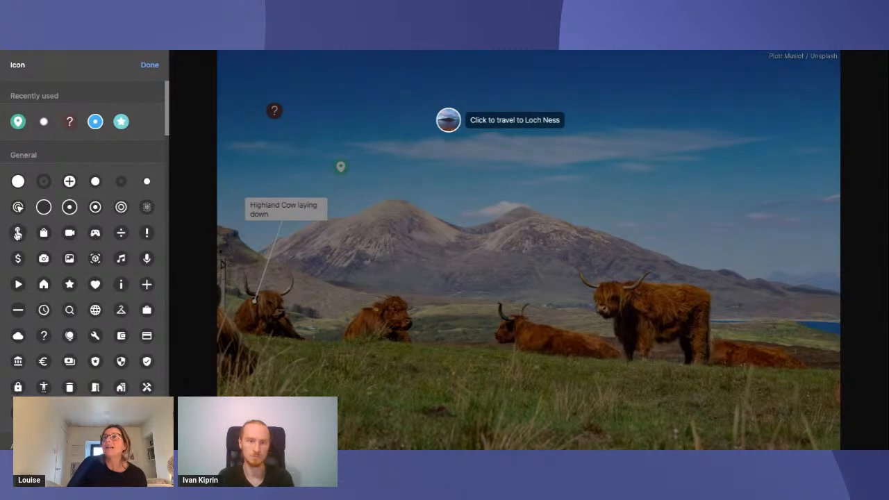
left_click(17, 234)
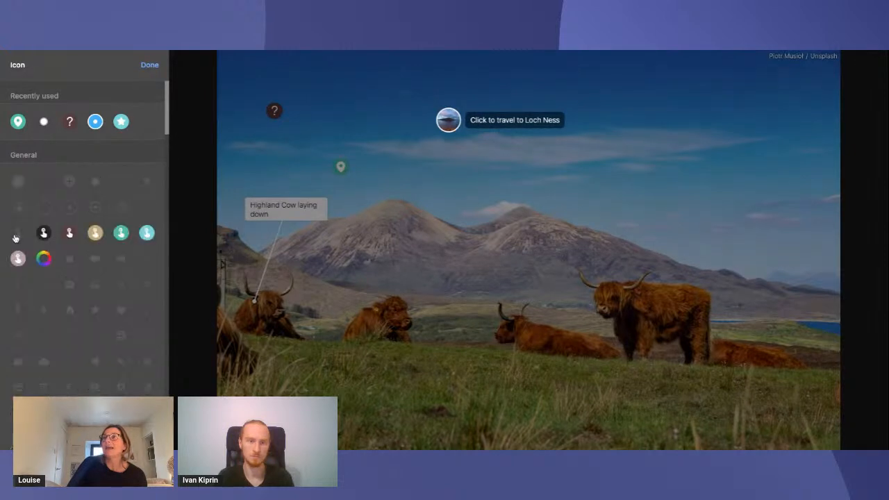
left_click(121, 233)
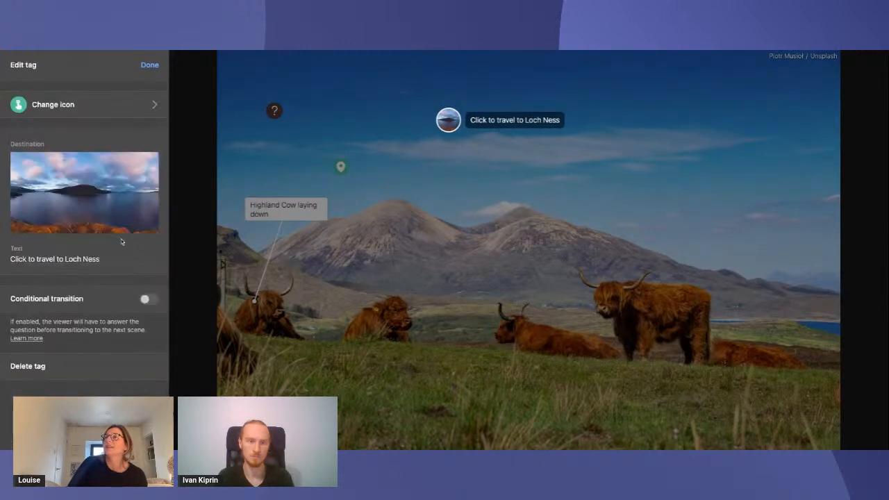
left_click(150, 66)
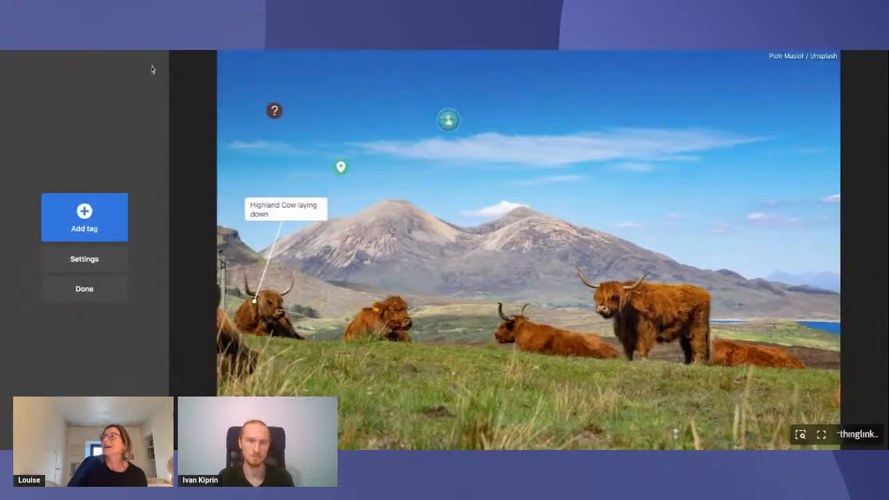
Preview the finished image, travel to Loch Ness through the transit tag, show the linked scenes, and return to the starting cattle scene
left_click(85, 288)
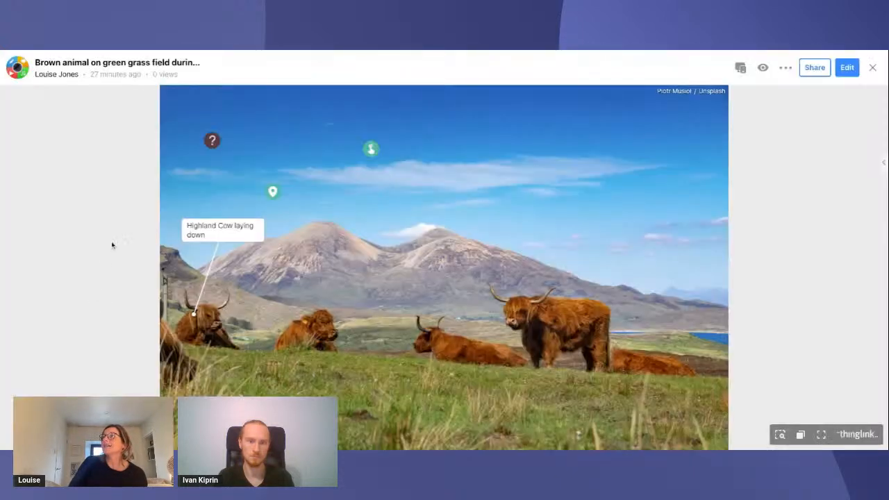
mouse_move(371, 148)
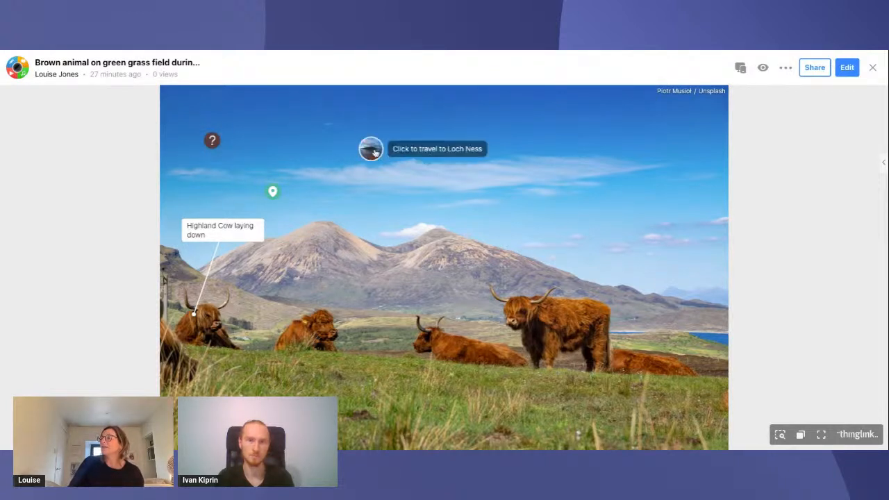
left_click(373, 150)
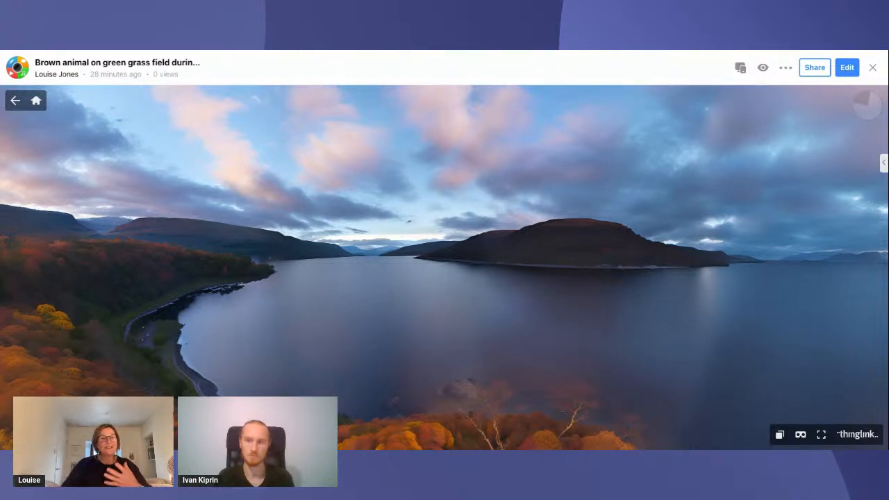
left_click(779, 434)
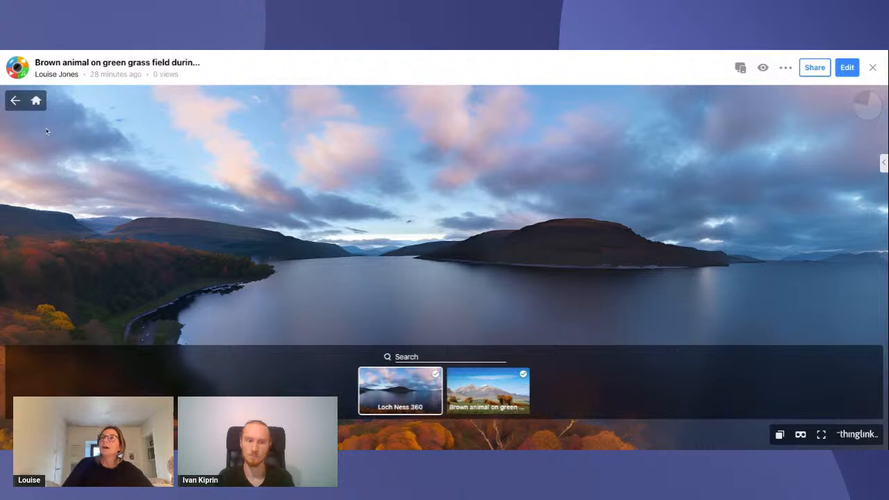
left_click(36, 102)
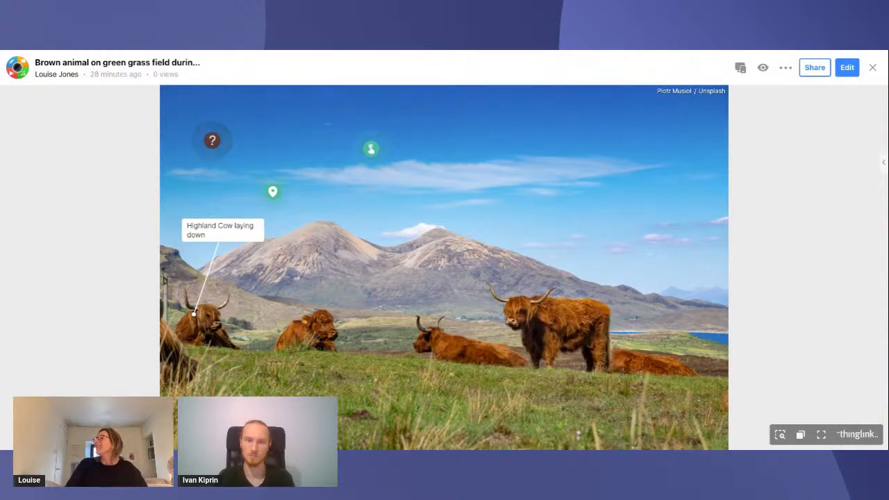
Reopen the cattle image for editing and add a poll tag
left_click(847, 68)
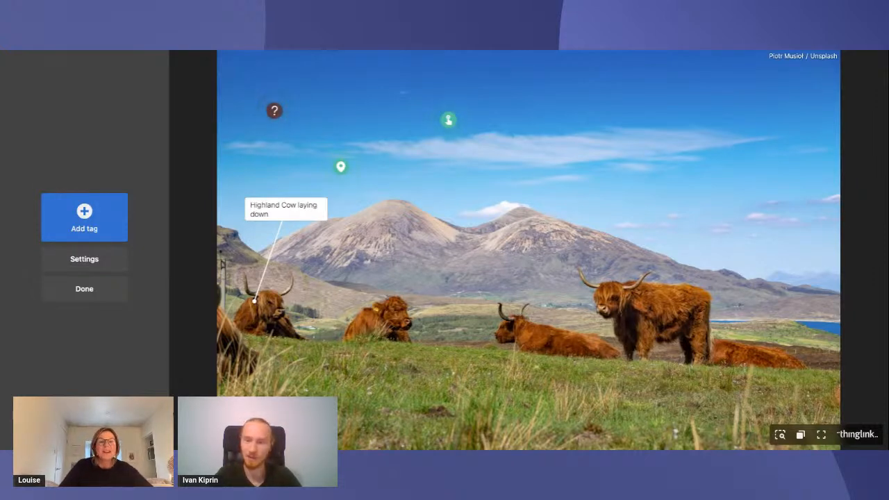
left_click(101, 230)
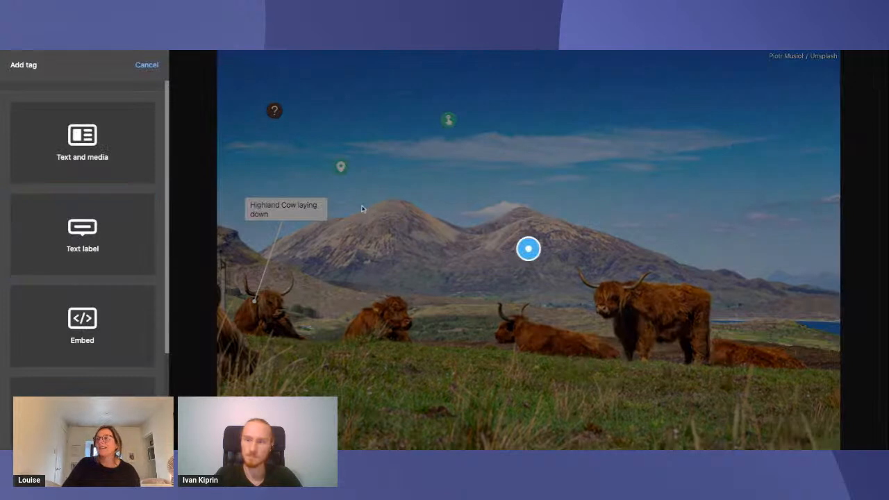
scroll(82, 323, "down", 2)
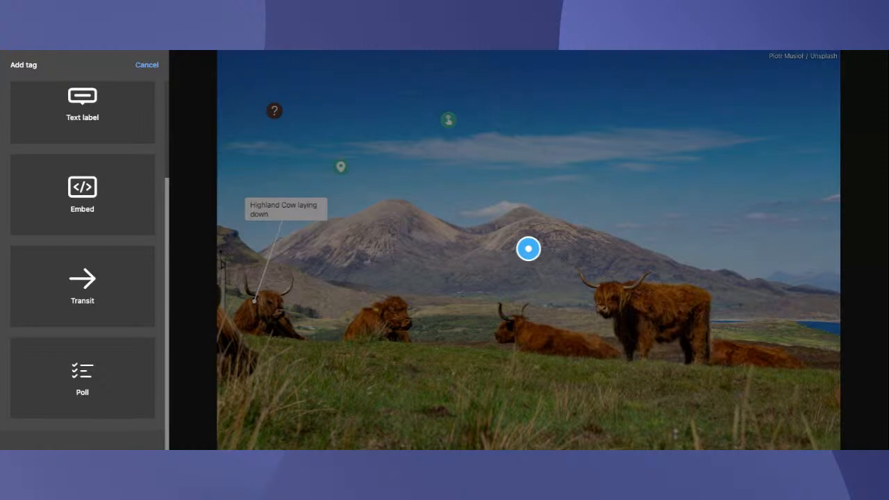
left_click(82, 379)
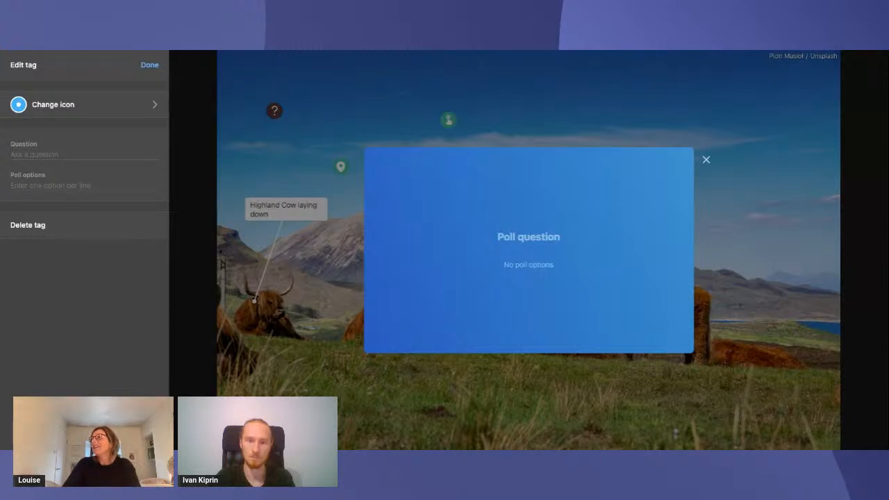
Paste the four emoji feedback answers as poll options and set the poll question to "How are you finding our webinar?"
left_click(32, 183)
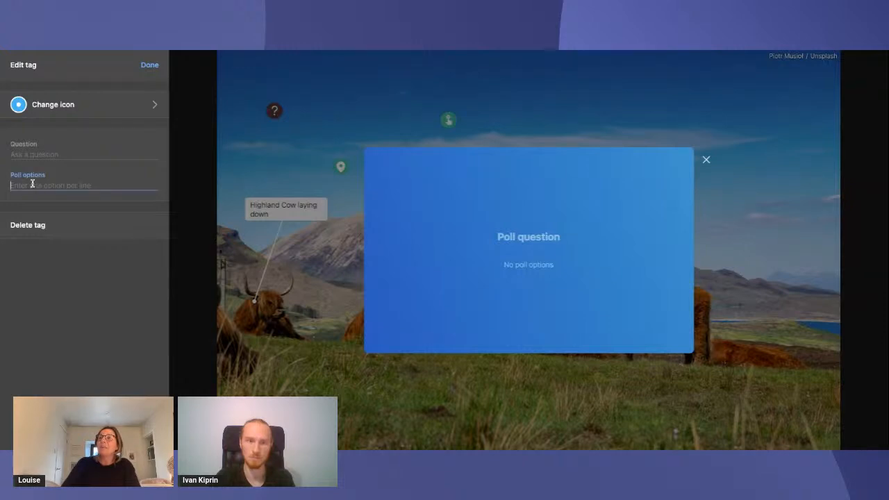
type("🚀 - \"Mind officially blown! Where do I sign up for the next one?\"  🦄 - \"Almost as magical as a unicorn playing a ukulele!\"  🌭 - \"It's like a hot dog without mustard. Good, but missing that extra zing.\"  🤔 - \"Is it too late to switch to watching cat videos?\"")
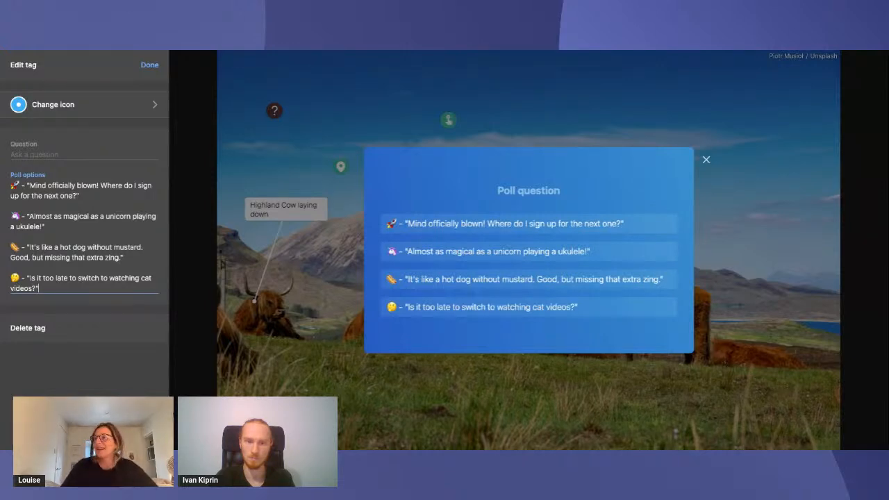
left_click(51, 155)
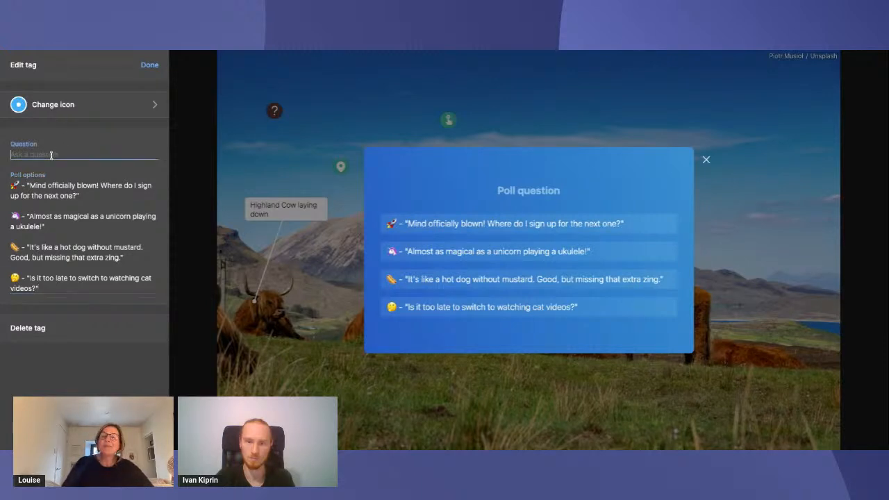
type("How aer")
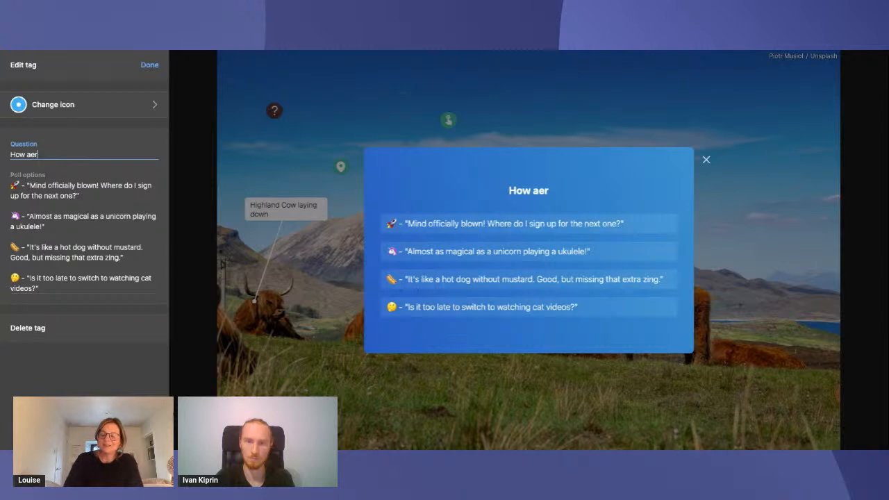
key("BackSpace")
key("BackSpace")
type("re")
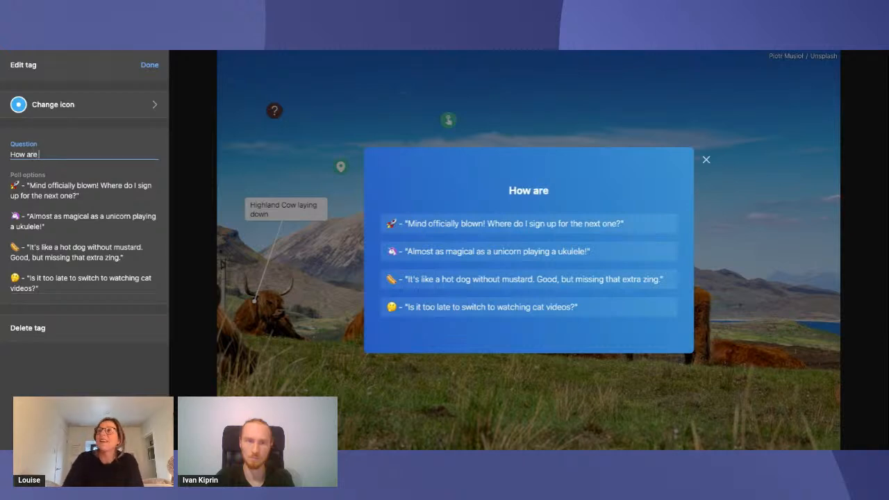
type(" you finding our webinar")
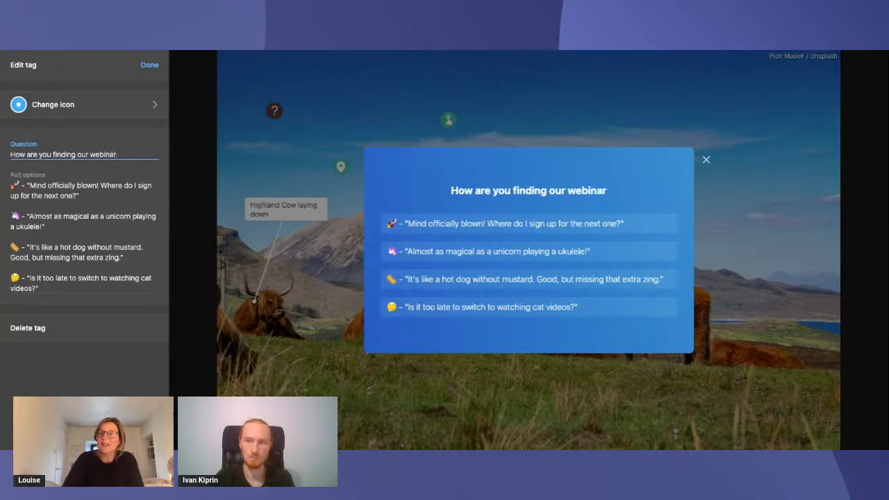
type("?")
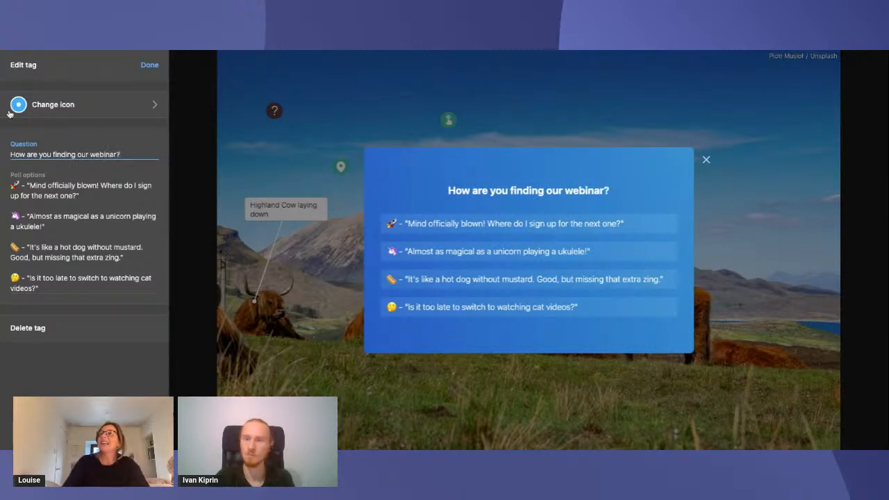
Change the poll tag's icon to the light turquoise question mark and place the tag in the sky between the dark question-mark and pointing-hand tags
left_click(66, 104)
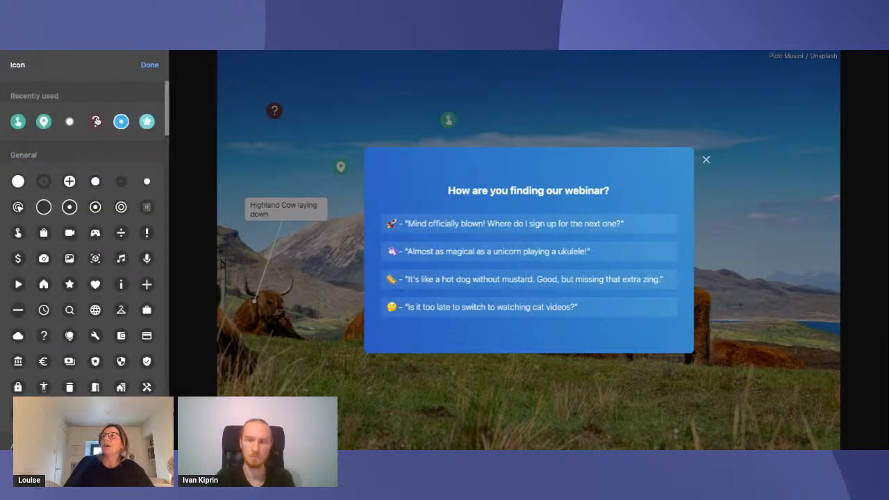
left_click(96, 122)
left_click(123, 108)
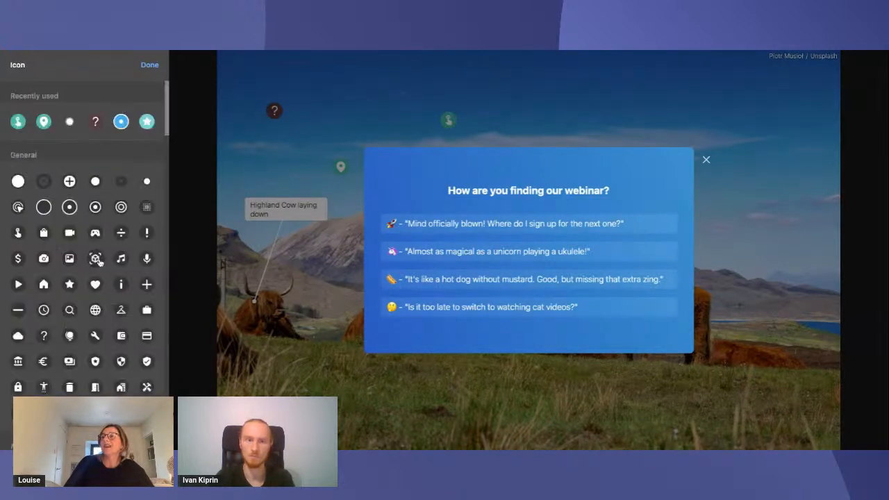
left_click(44, 338)
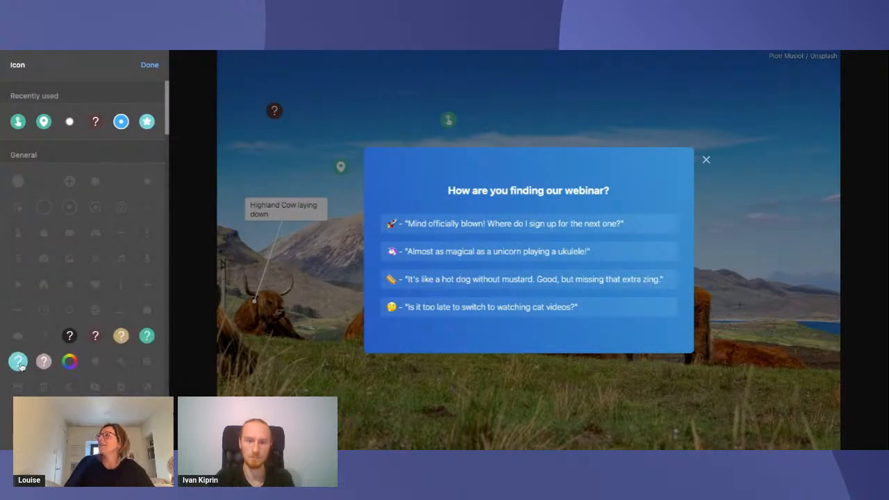
left_click(18, 361)
left_click(148, 66)
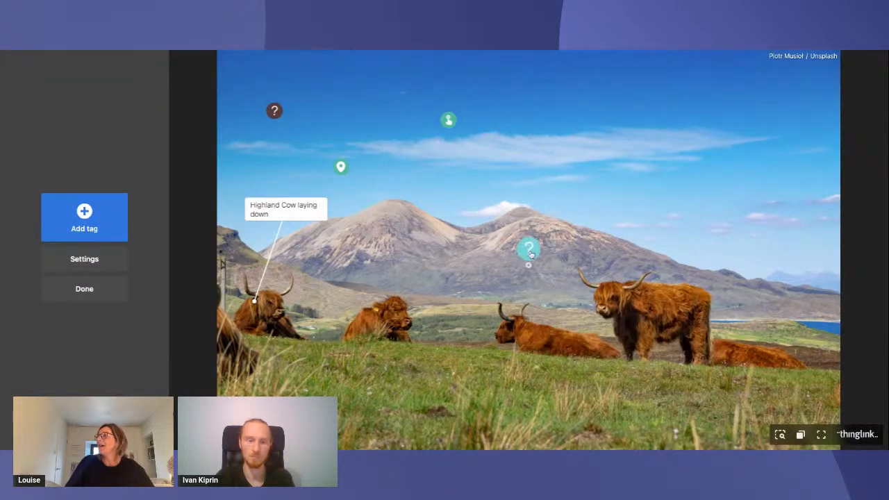
left_click_drag(529, 248, 363, 94)
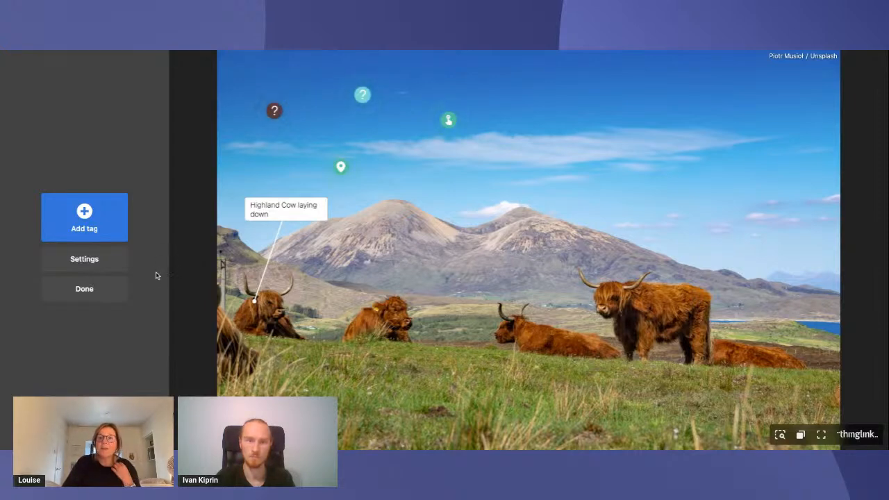
Enable the large popup window for the cattle image and finish editing the image
left_click(96, 262)
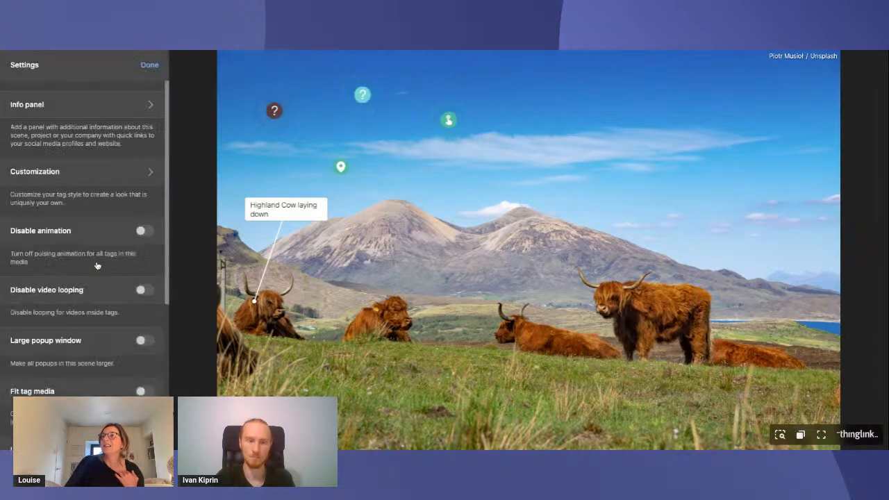
left_click(143, 341)
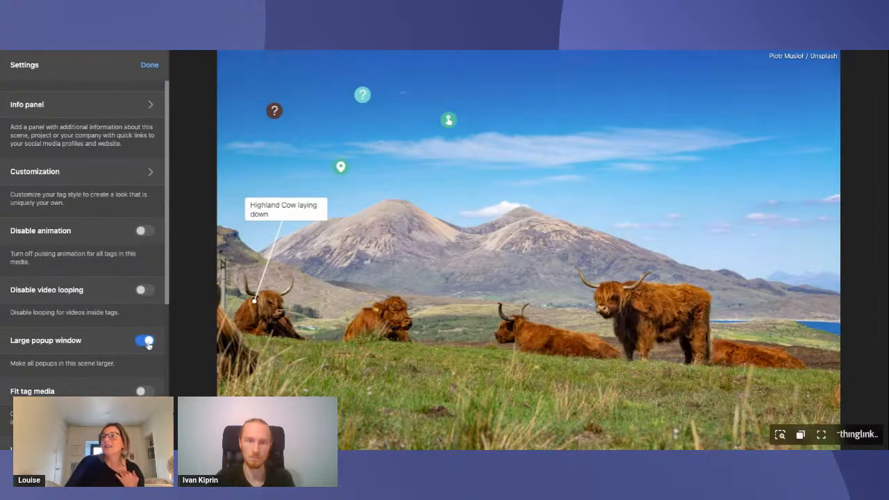
left_click(148, 65)
left_click(103, 291)
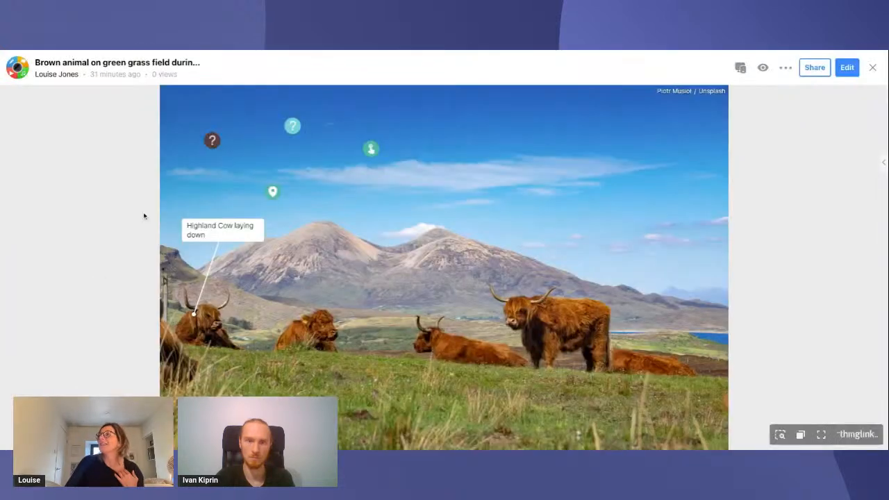
Check the cattle image's sharing options and save the Loch Ness 360 scene's privacy setting as Public
left_click(817, 69)
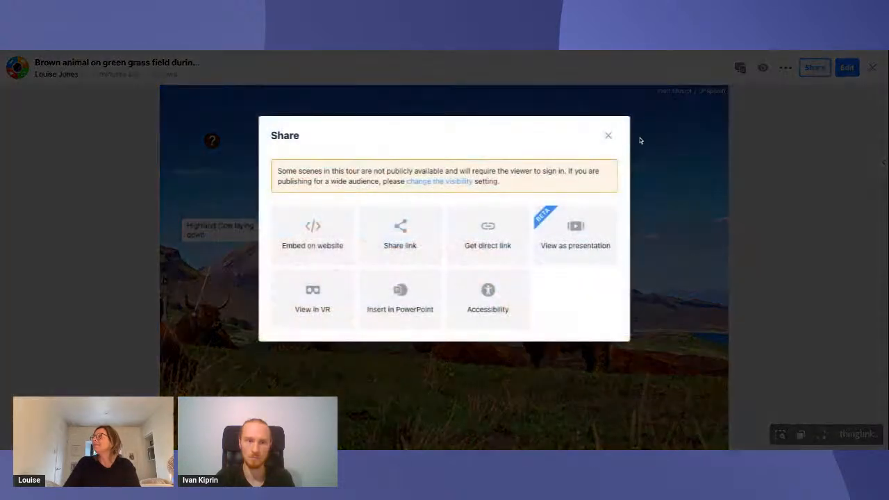
left_click(608, 136)
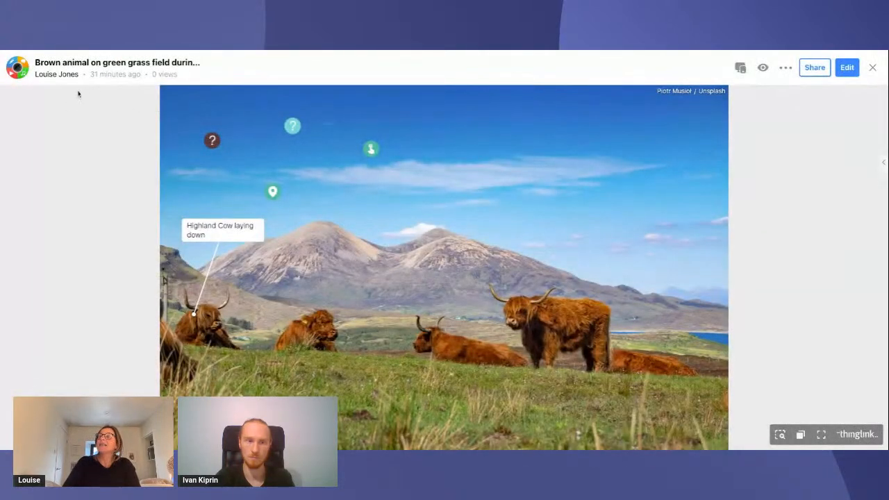
left_click(27, 69)
left_click(121, 182)
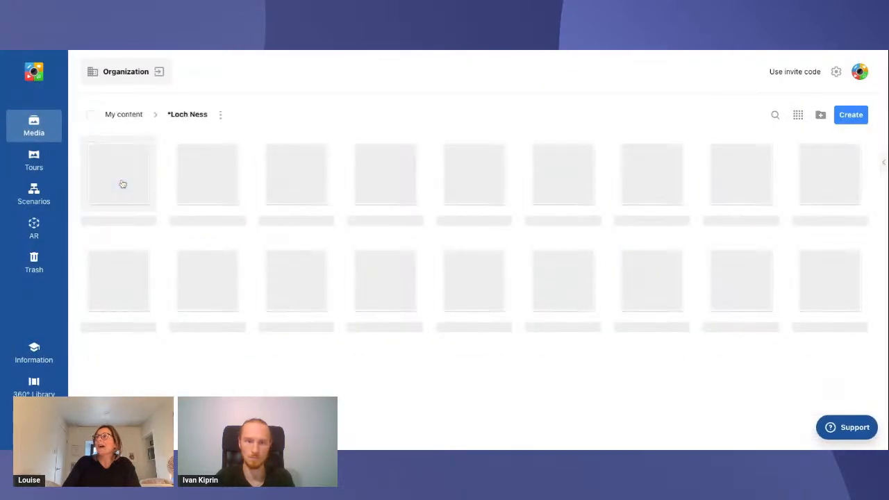
left_click(128, 183)
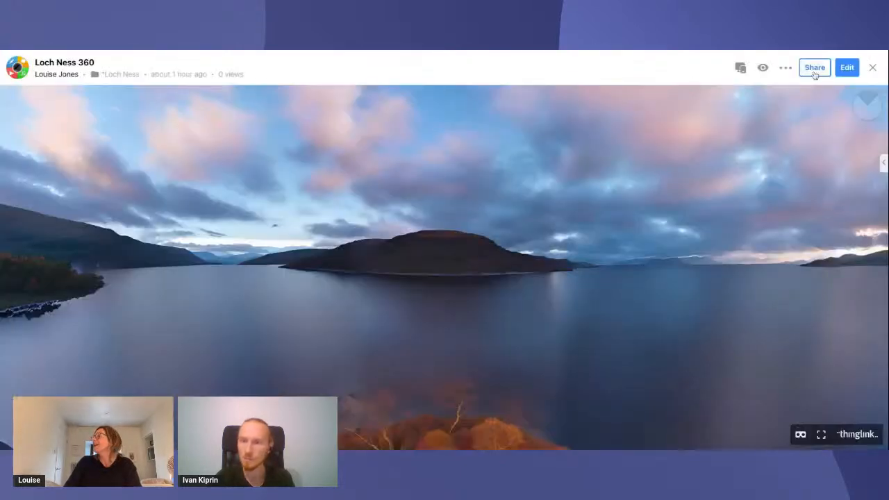
left_click(785, 67)
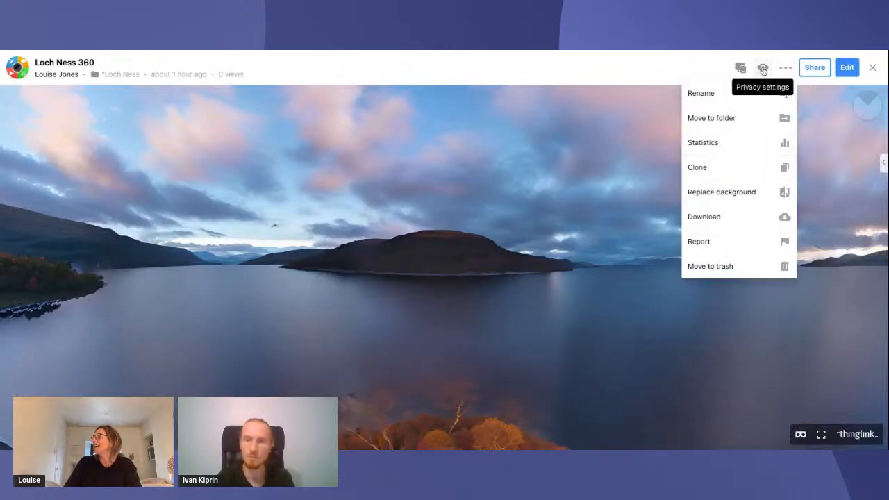
left_click(762, 68)
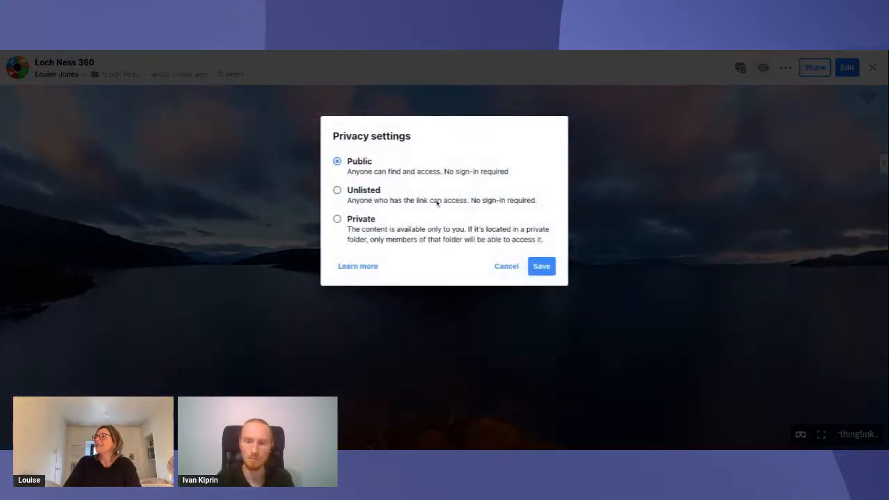
left_click(541, 266)
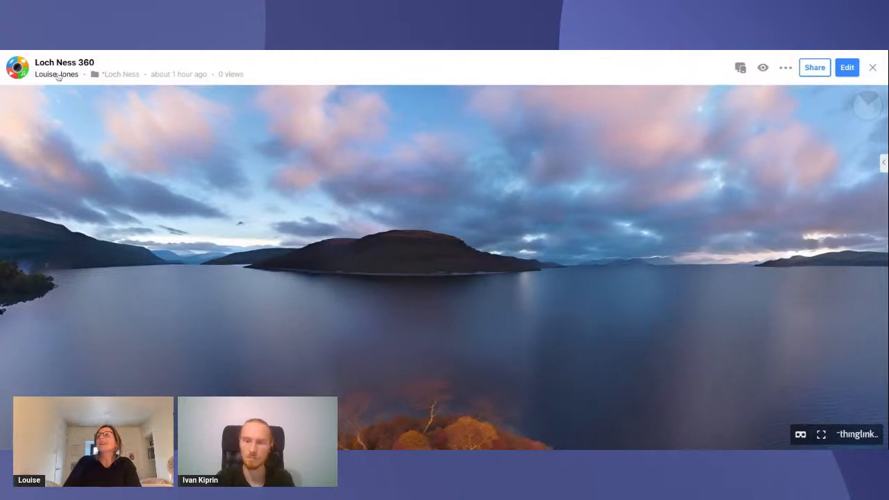
Return to the Highland cattle image in the media library and set its privacy to Public
left_click(21, 70)
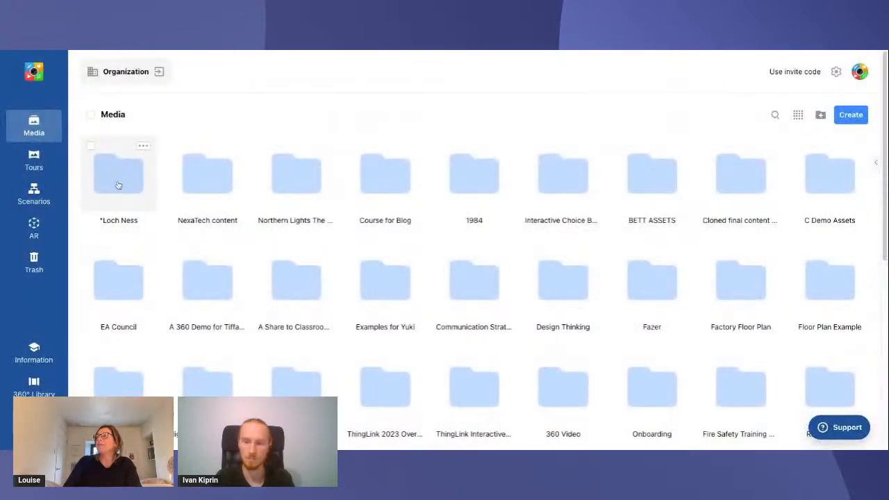
scroll(330, 298, "down", 3)
left_click(312, 303)
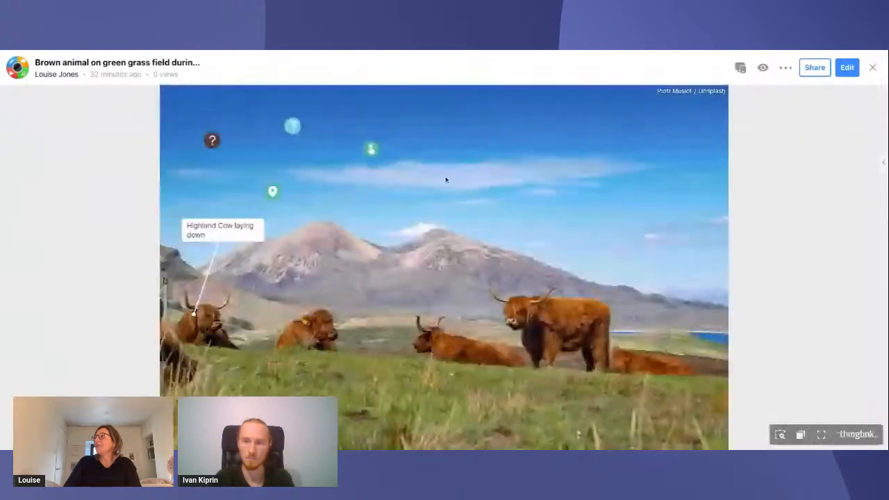
left_click(761, 69)
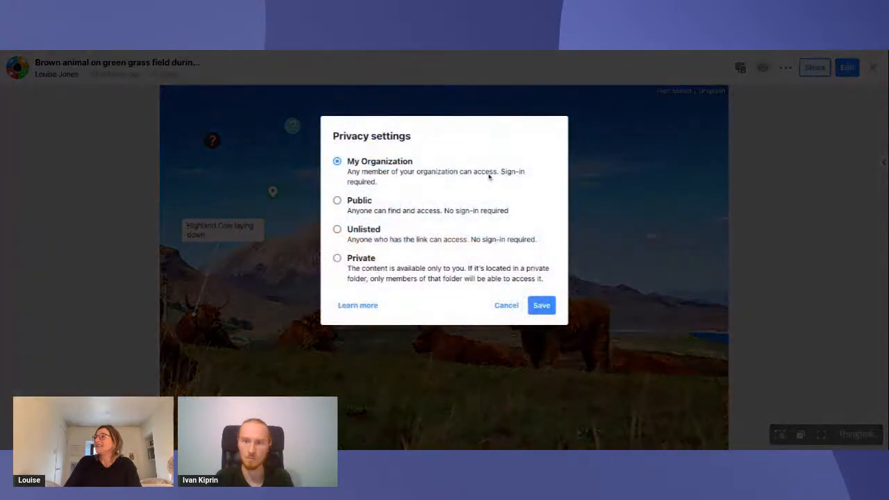
left_click(434, 209)
left_click(540, 305)
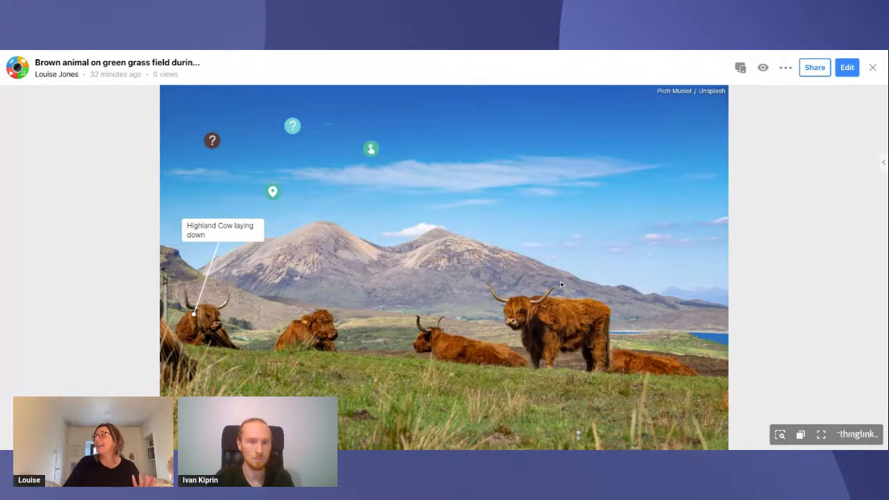
Show the QR code for the cattle image's share link and copy the link
left_click(816, 70)
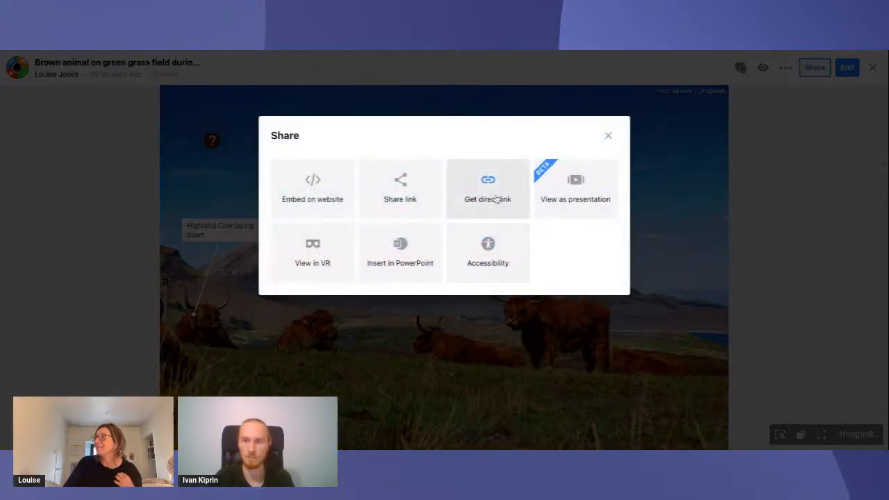
left_click(420, 206)
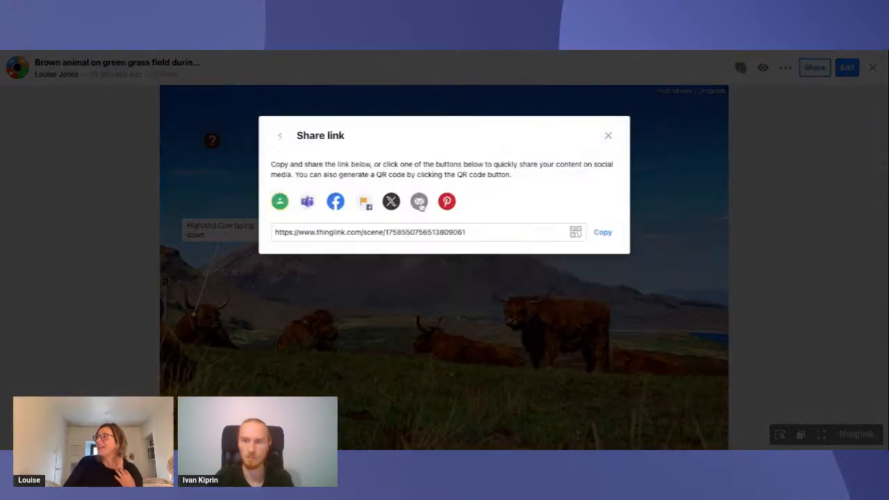
left_click(578, 234)
left_click(583, 135)
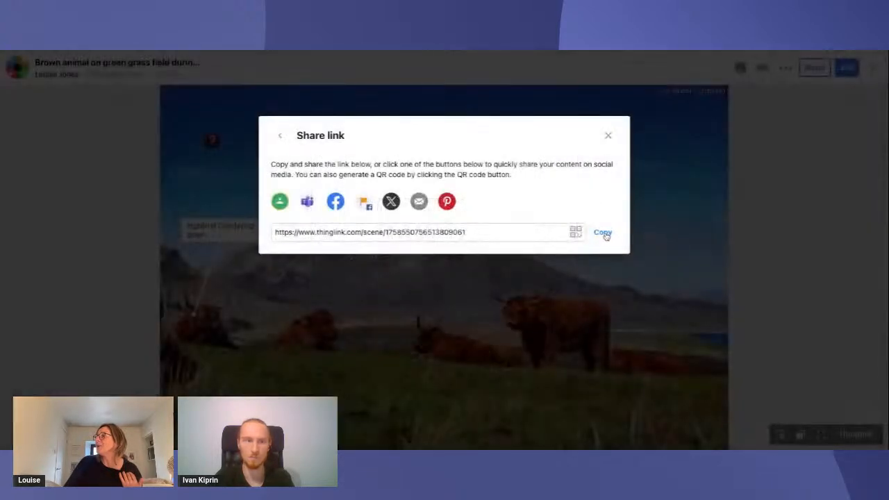
left_click(602, 235)
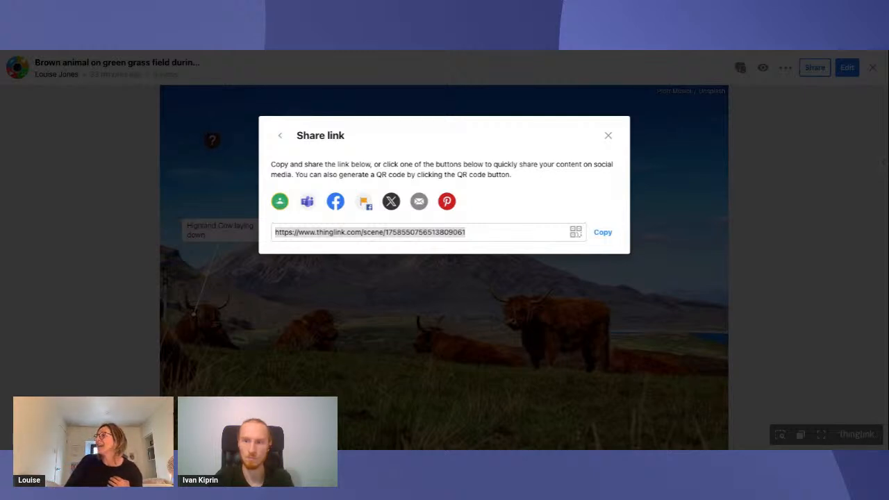
left_click(607, 135)
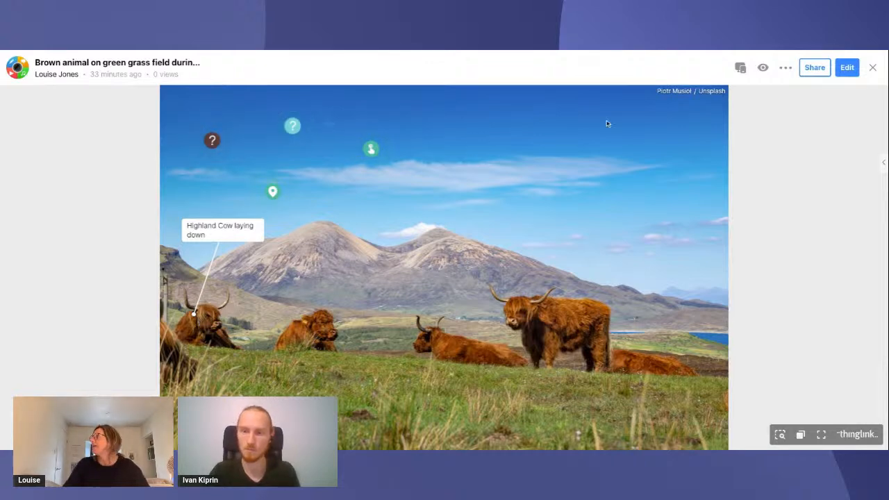
Start a text label tag on the cattle image and check the static label option among its icon choices
left_click(847, 68)
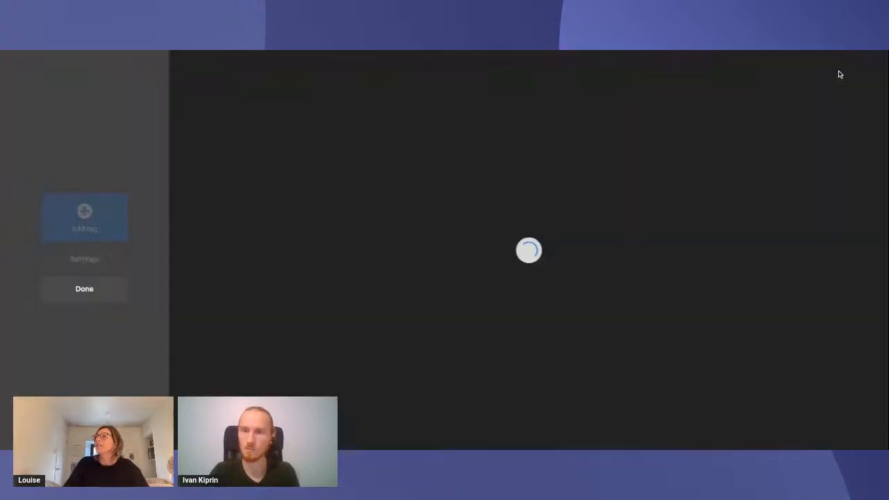
left_click(104, 221)
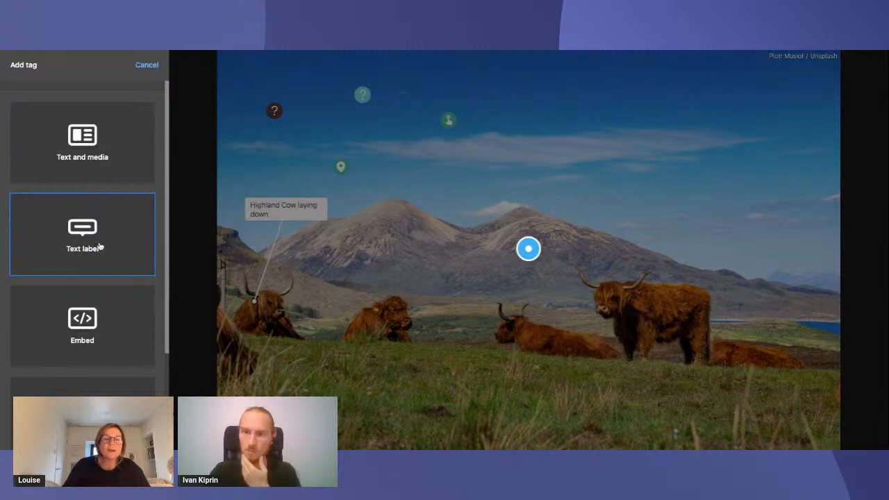
left_click(94, 247)
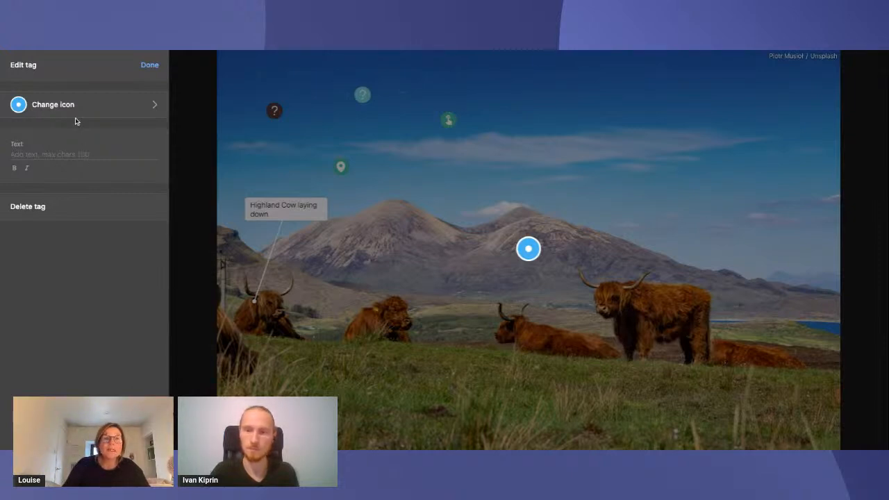
left_click(97, 109)
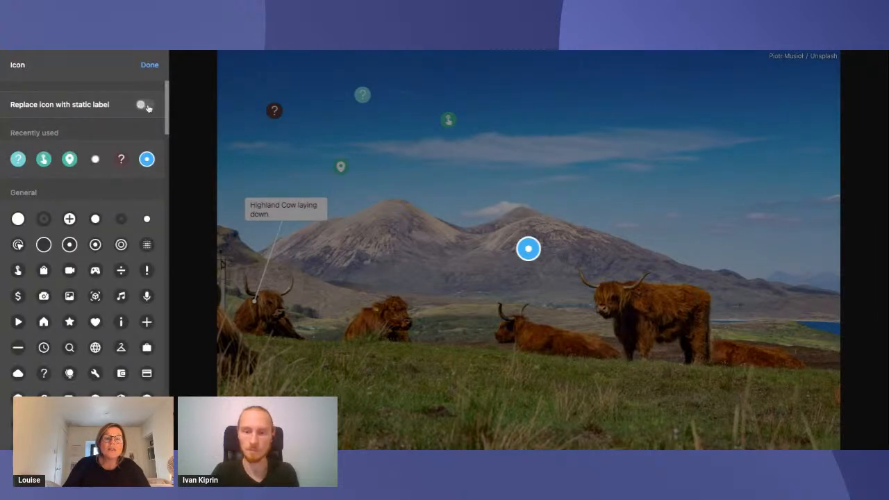
left_click(150, 67)
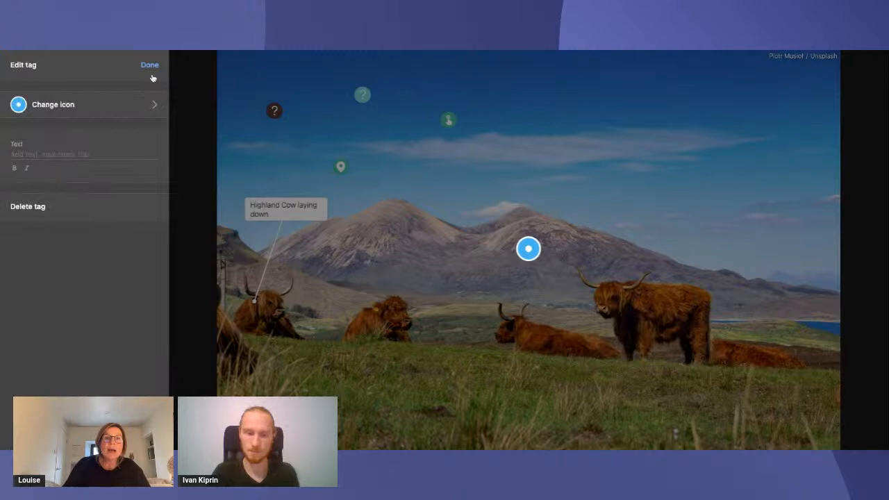
left_click(154, 72)
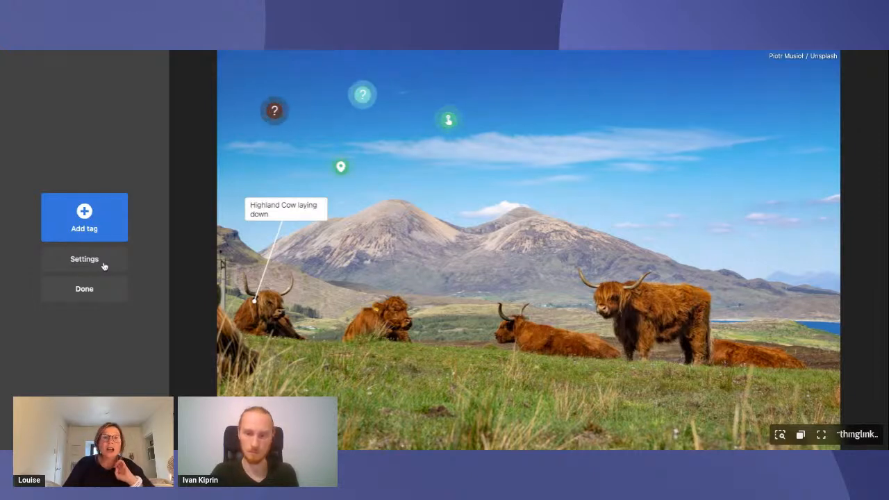
Add an info panel with the title "Info Panel" in the cattle image's settings
left_click(100, 266)
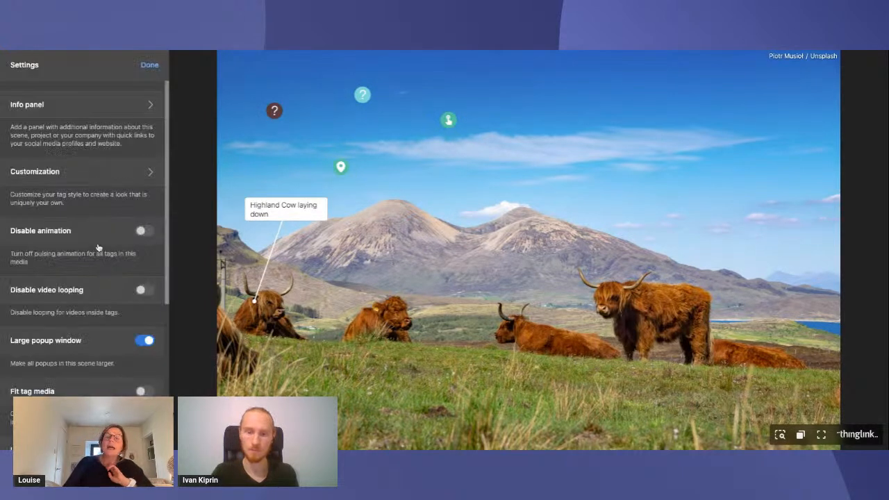
scroll(100, 243, "down", 5)
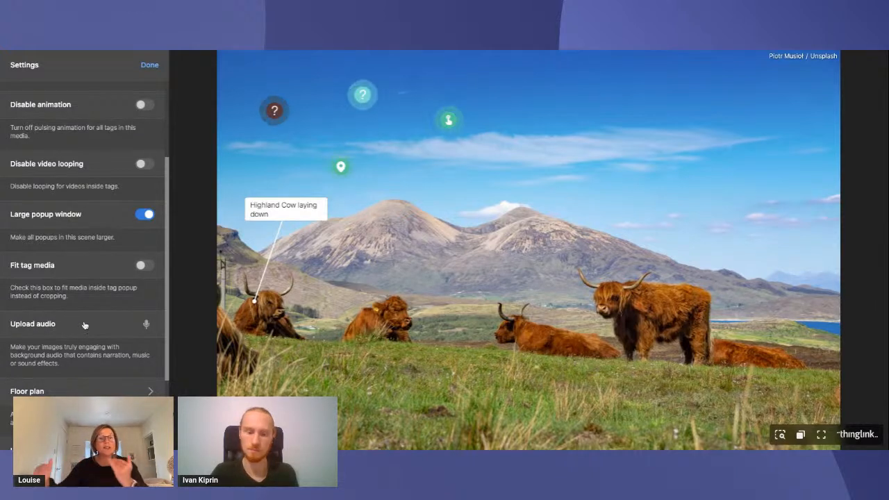
scroll(92, 294, "up", 1)
scroll(91, 294, "up", 1)
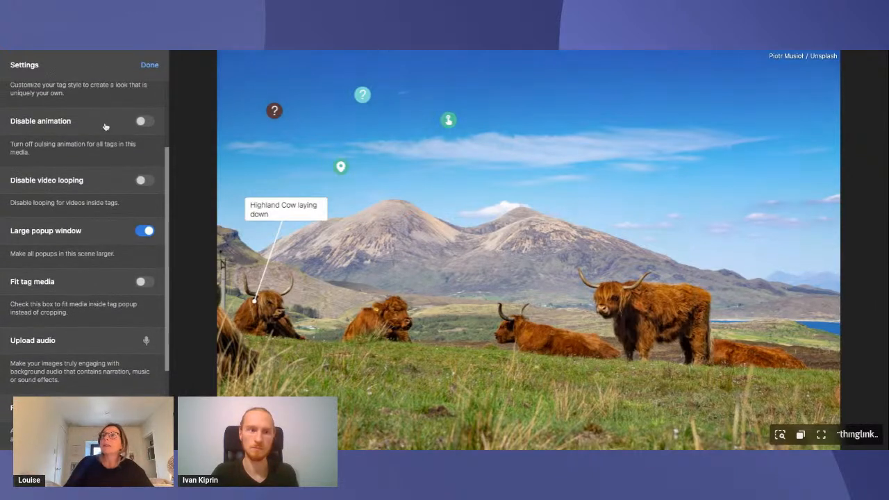
scroll(73, 208, "up", 2)
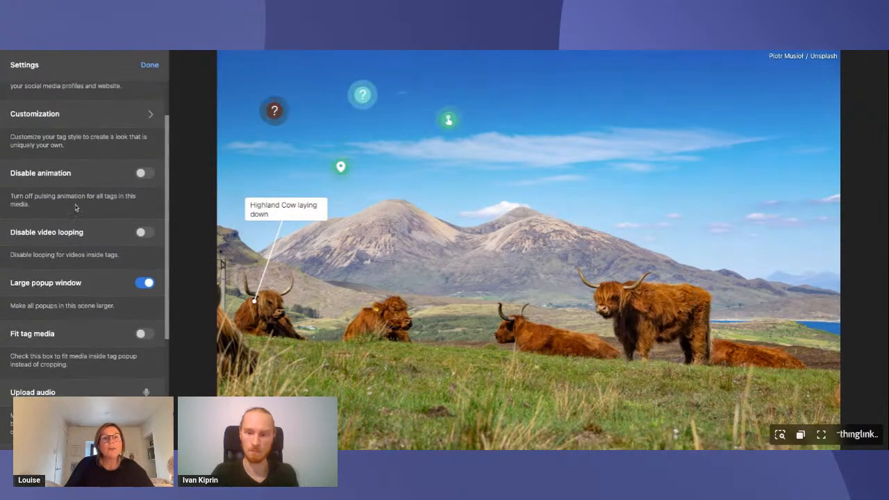
scroll(76, 197, "up", 2)
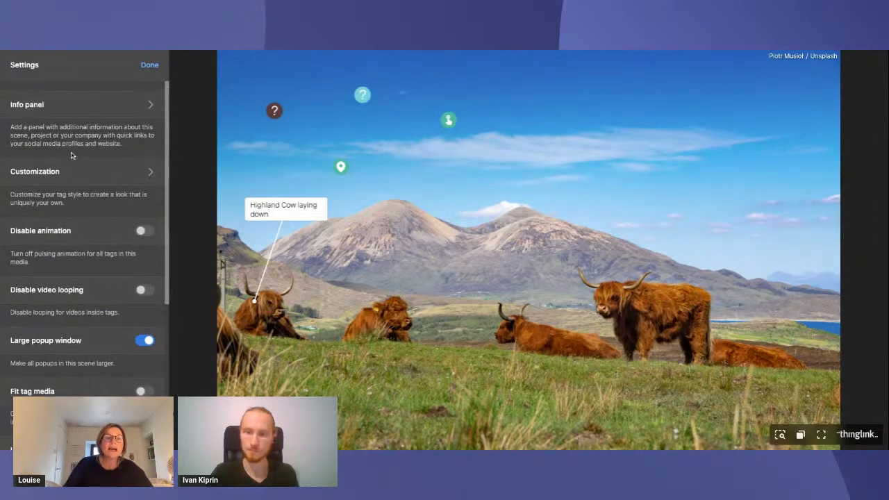
left_click(133, 106)
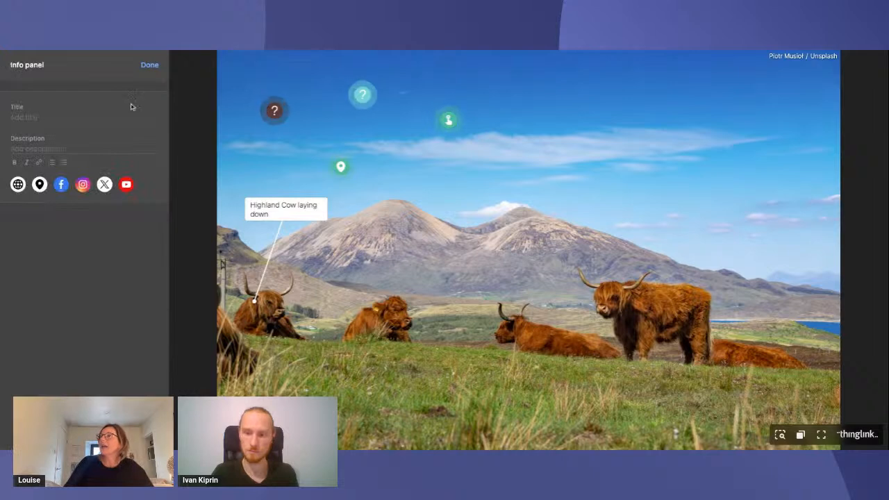
left_click(61, 118)
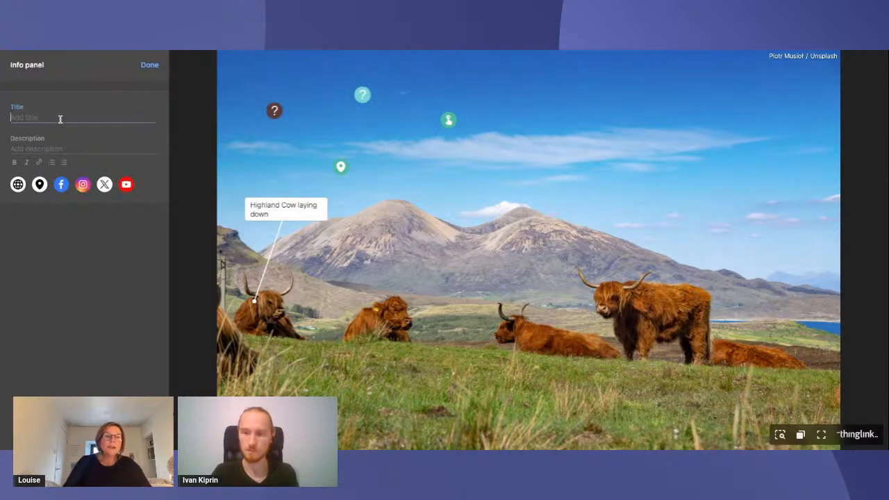
type("Info Panel")
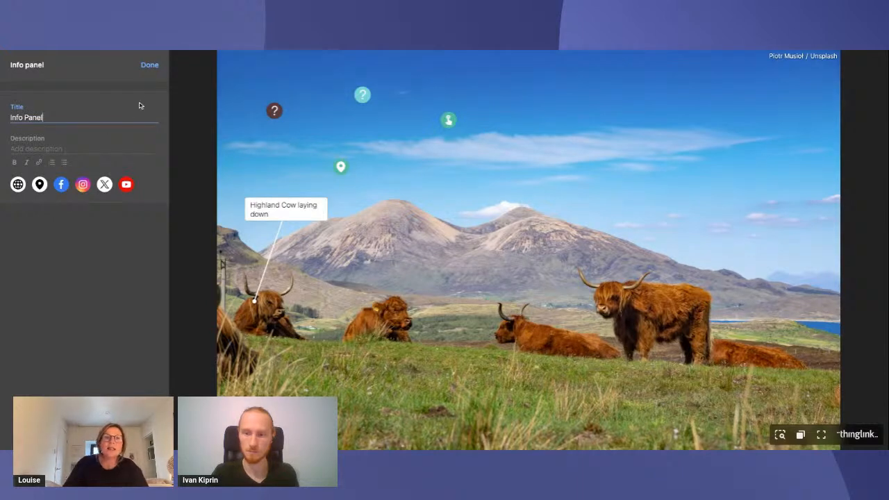
left_click(150, 65)
Preview the info panel on the cattle image, finish editing and close the panel in the viewer
left_click(759, 434)
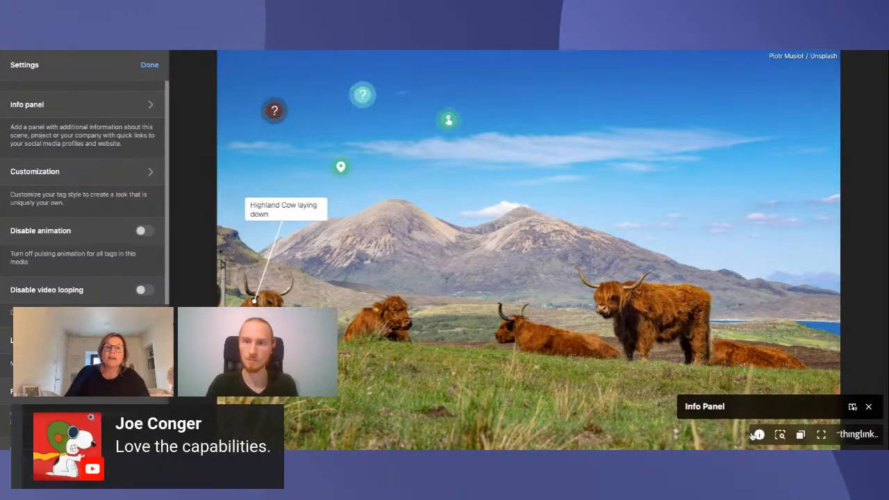
left_click(760, 435)
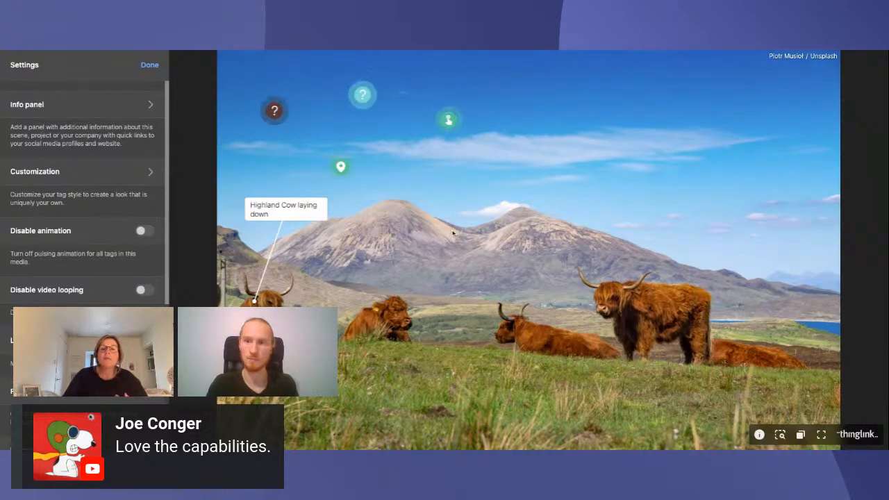
left_click(150, 65)
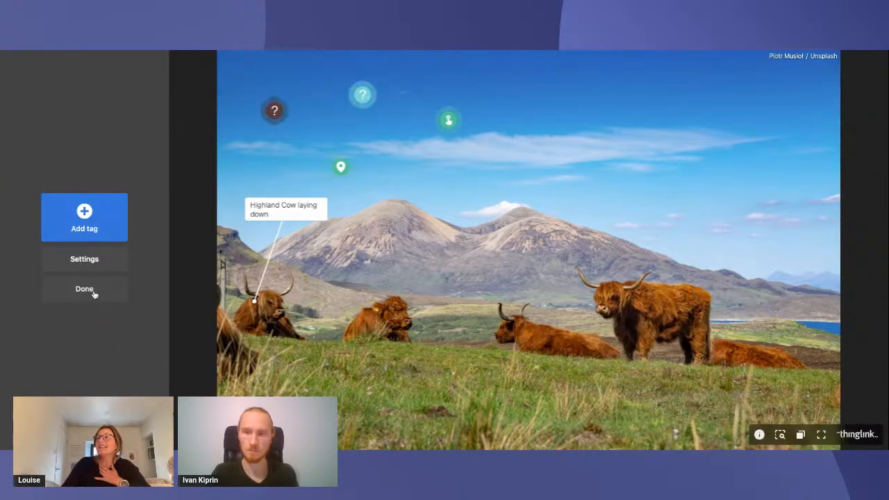
left_click(95, 292)
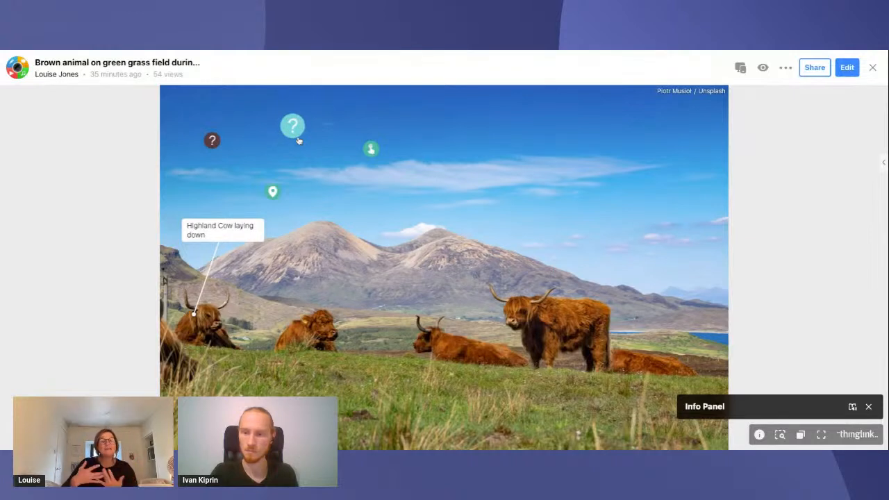
left_click(868, 406)
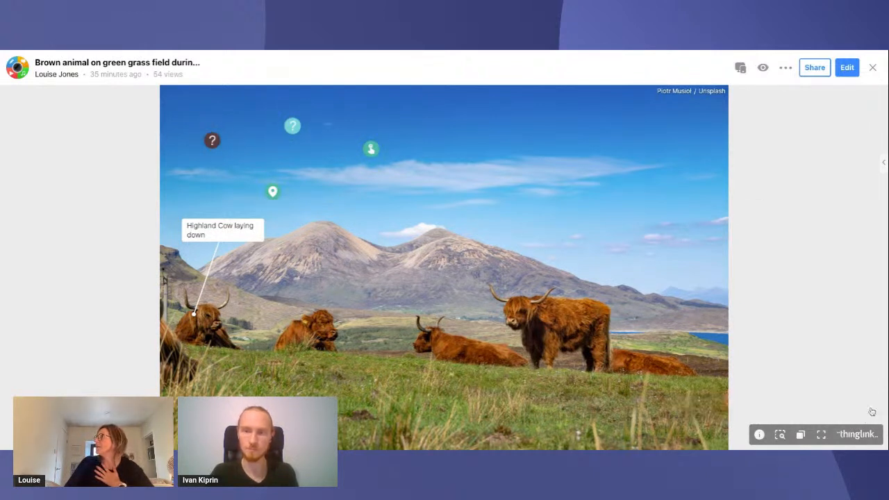
Copy the cattle image's accessibility player link from its sharing options and open it
left_click(815, 68)
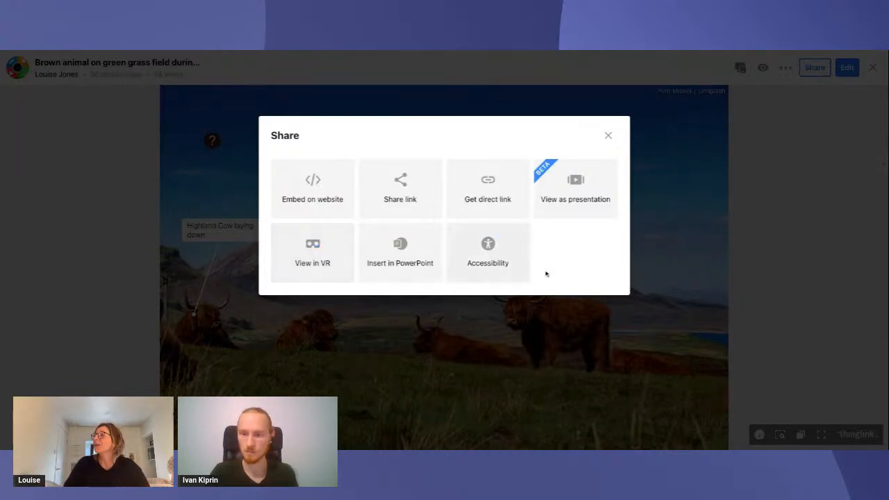
left_click(489, 261)
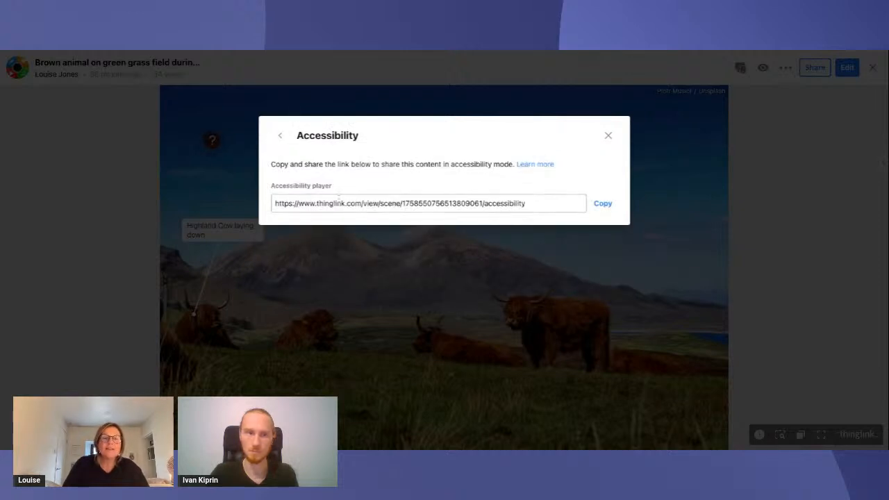
left_click(603, 204)
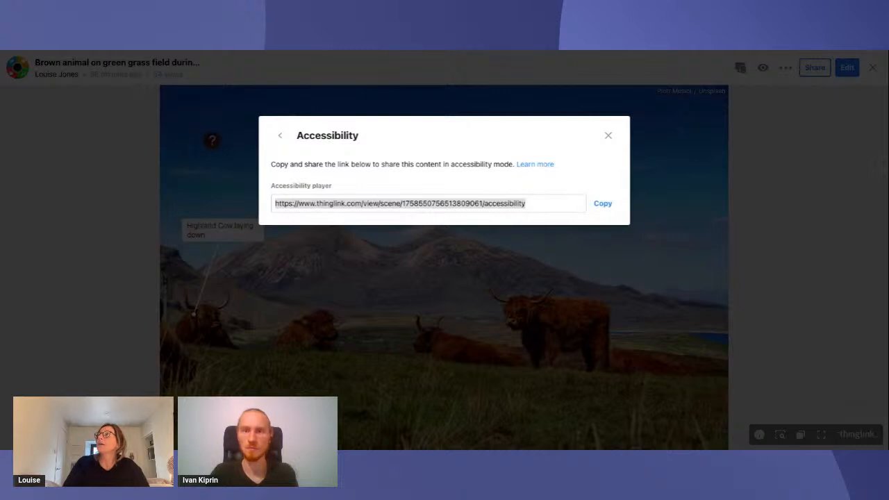
key("Return")
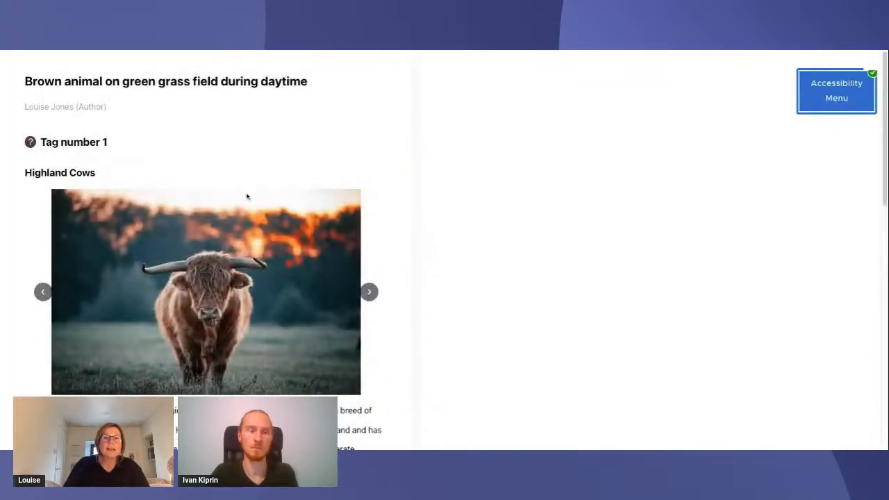
Examine the accessibility menu, the Highland Cows slideshow and the listed tag content in the accessibility player
left_click(805, 94)
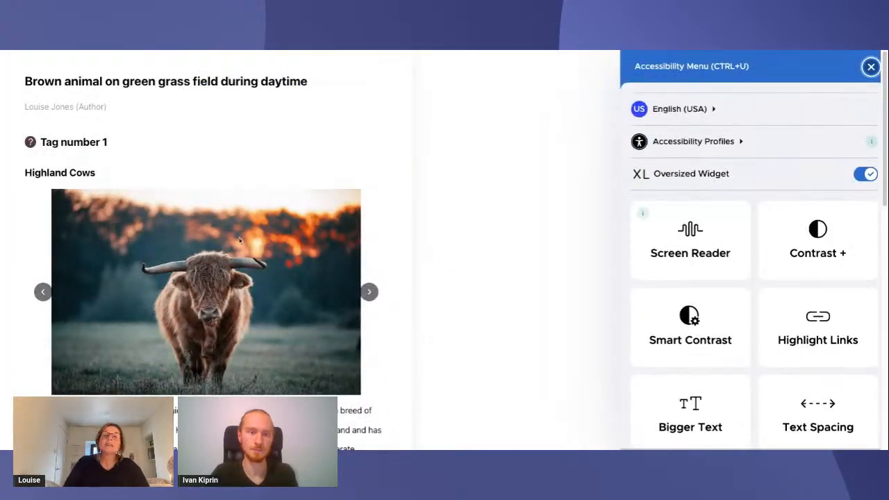
scroll(239, 241, "down", 1)
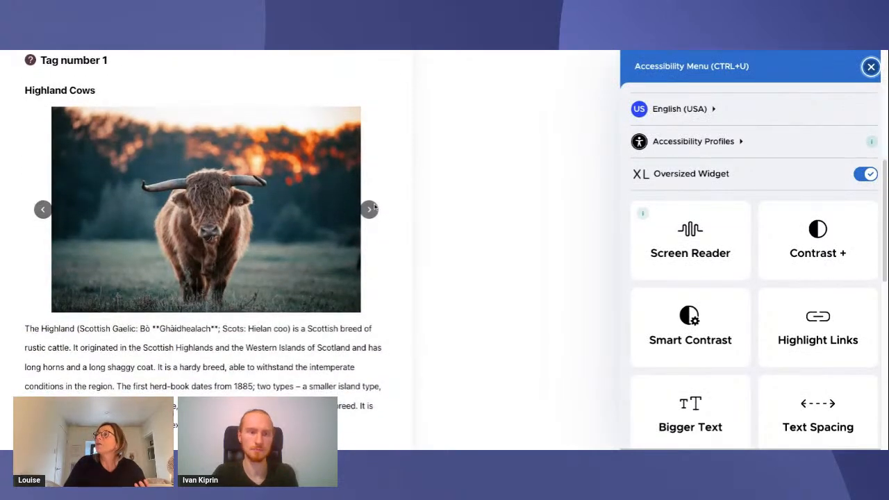
left_click(370, 209)
left_click(369, 209)
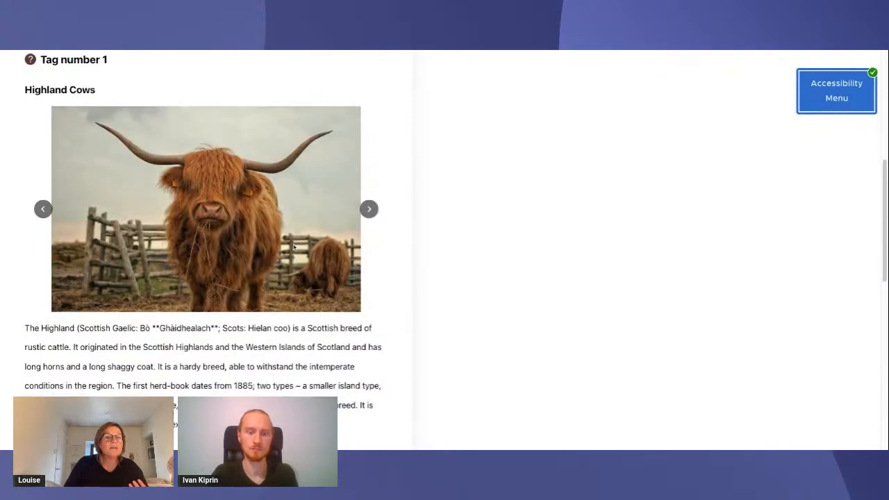
scroll(293, 246, "down", 4)
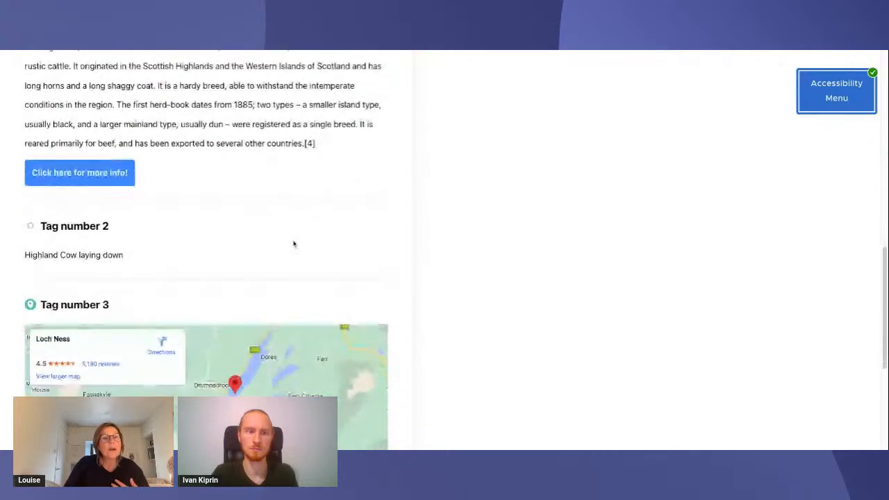
scroll(294, 244, "down", 4)
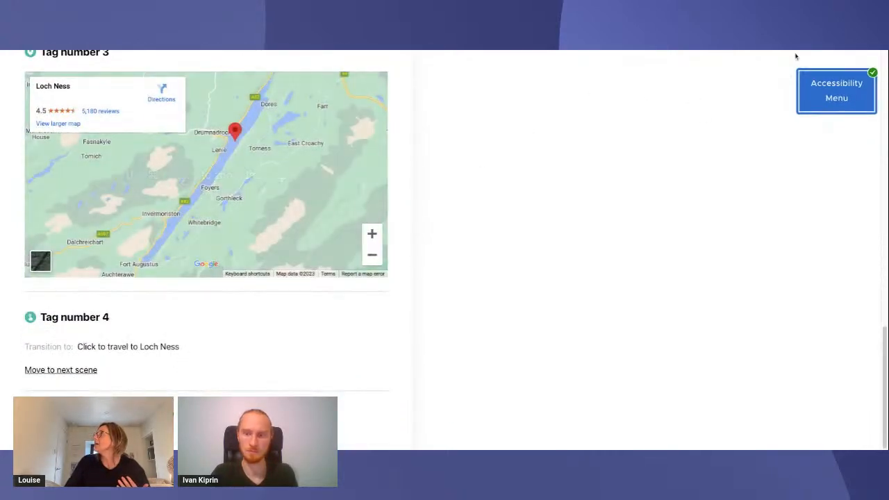
left_click(829, 96)
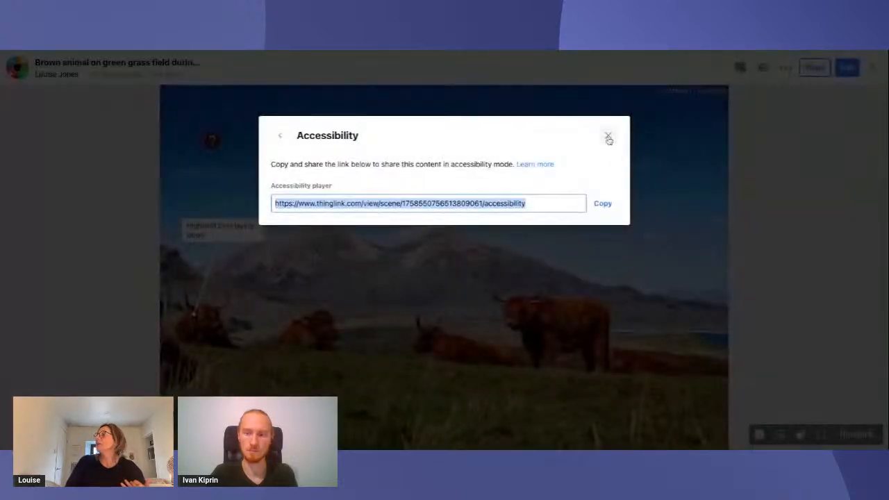
Return to editing the cattle image and toggle the accessibility button among the default scene buttons in its settings
left_click(606, 136)
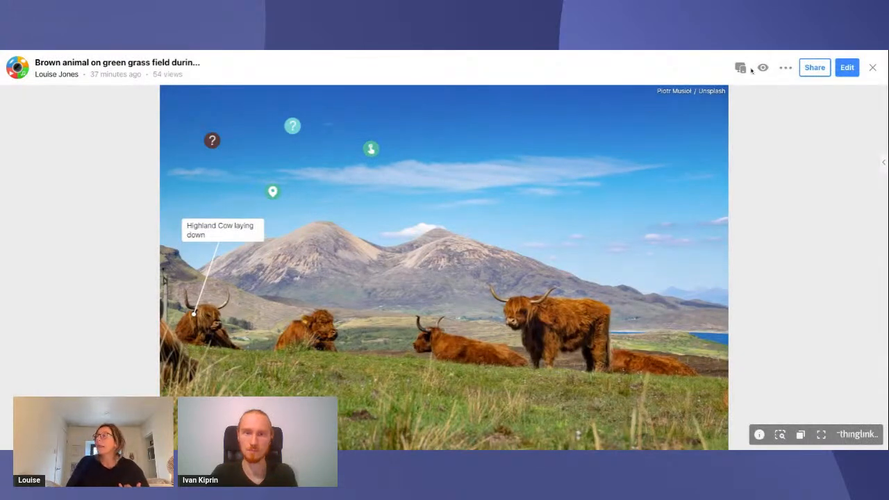
left_click(846, 68)
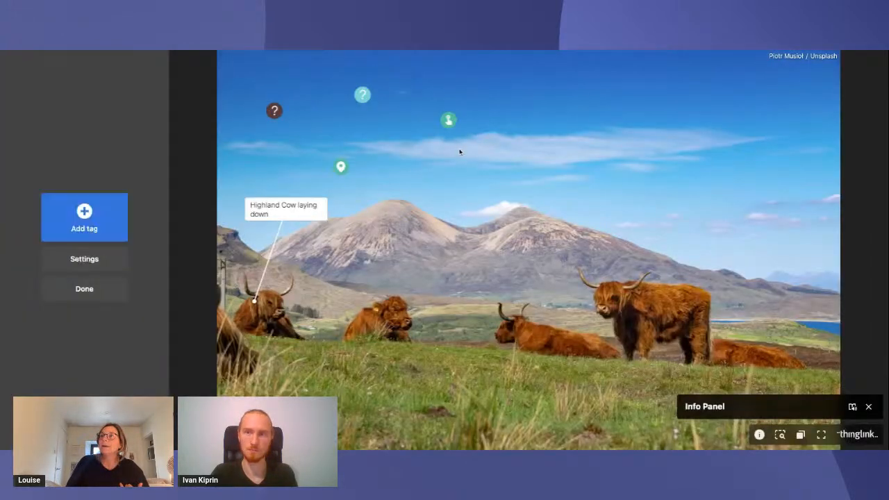
left_click(102, 259)
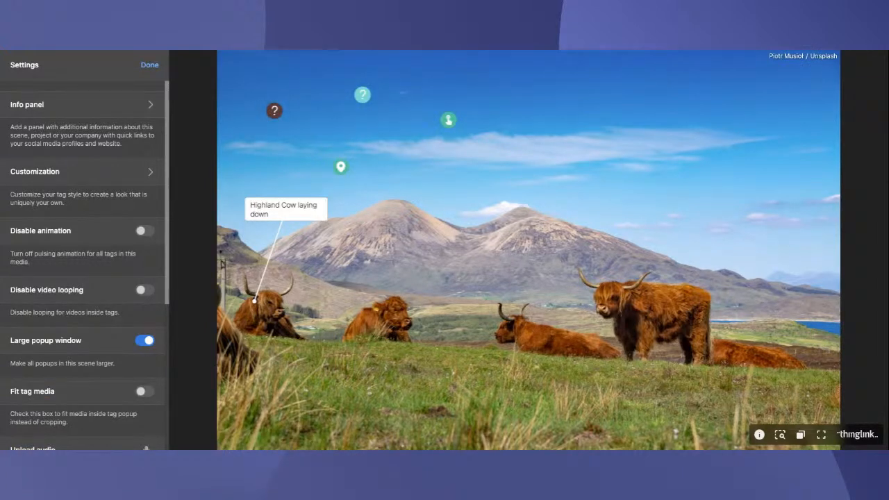
scroll(85, 264, "down", 4)
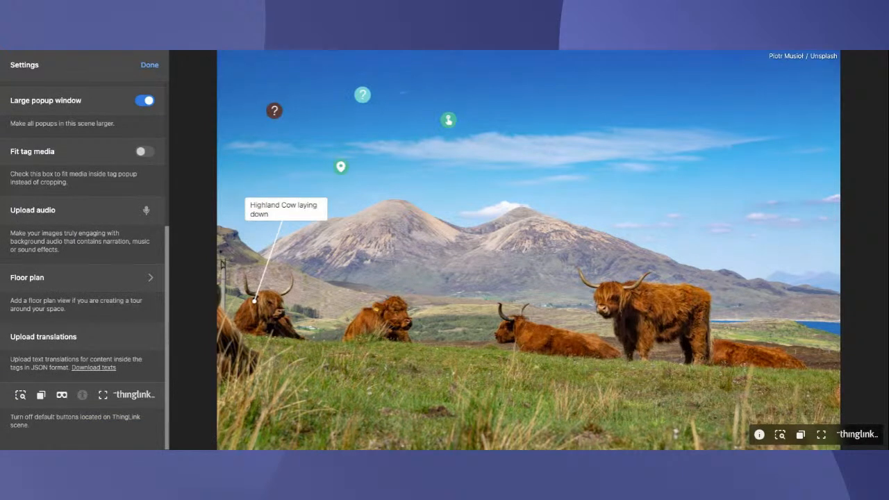
left_click(82, 394)
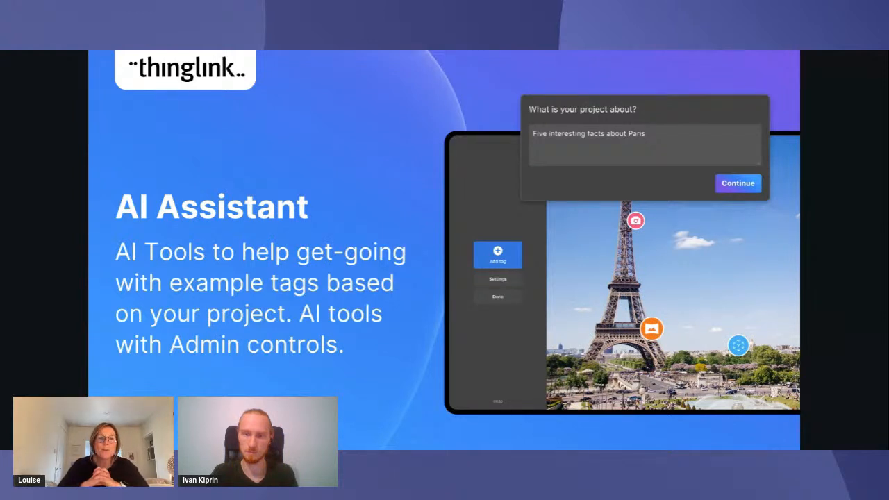
left_click(791, 271)
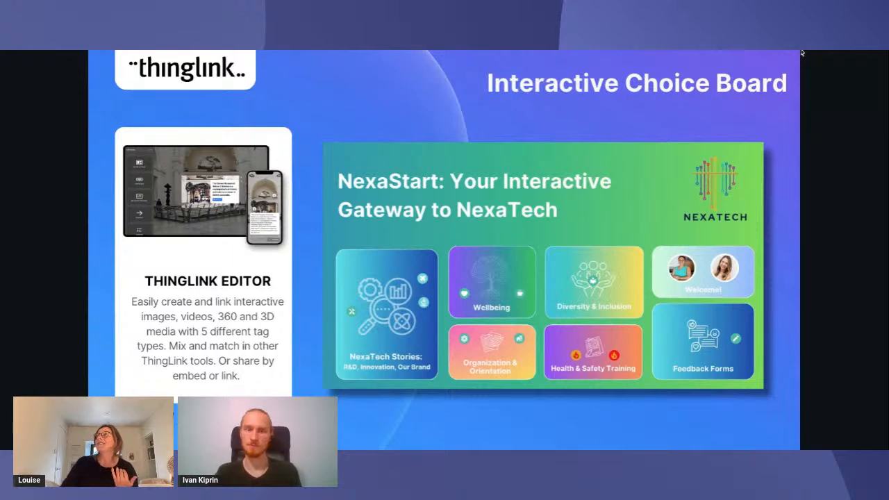
View the Diversity & Inclusion policy document and the jet engine 3D model on the NexaTech interactive board, closing each one
key("ctrl+Tab")
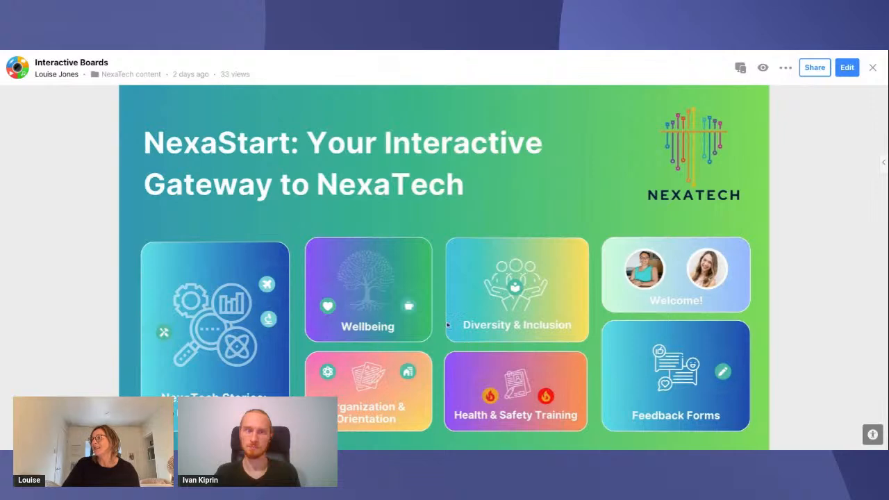
left_click(515, 288)
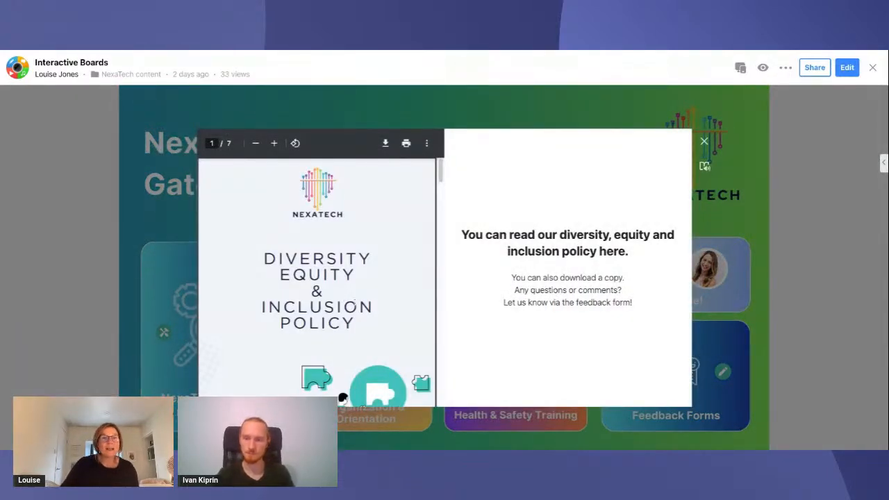
scroll(354, 306, "down", 2)
scroll(355, 306, "down", 5)
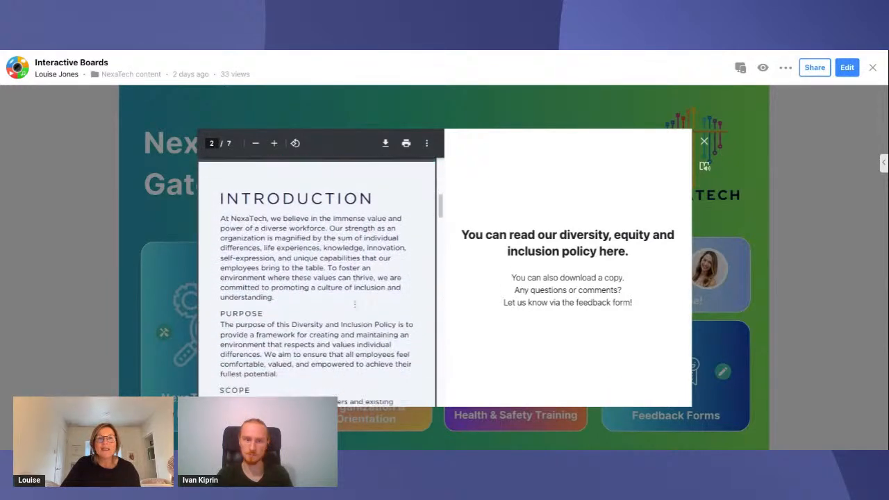
left_click(703, 141)
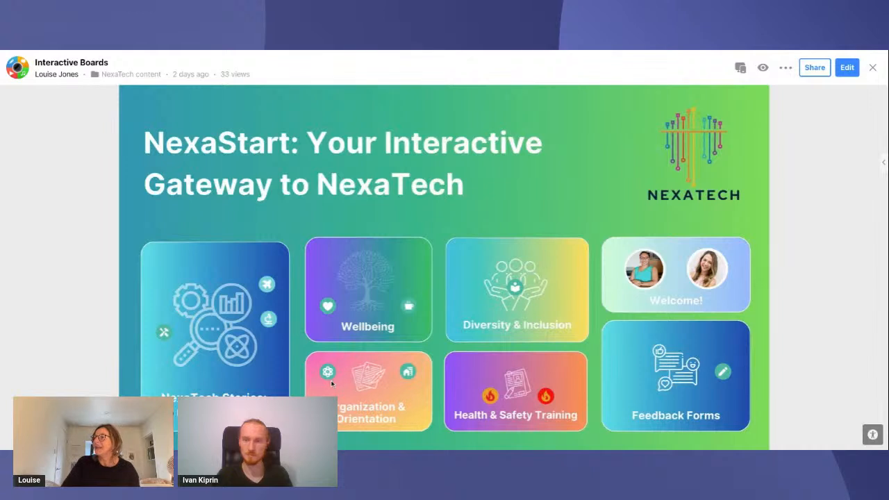
left_click(264, 284)
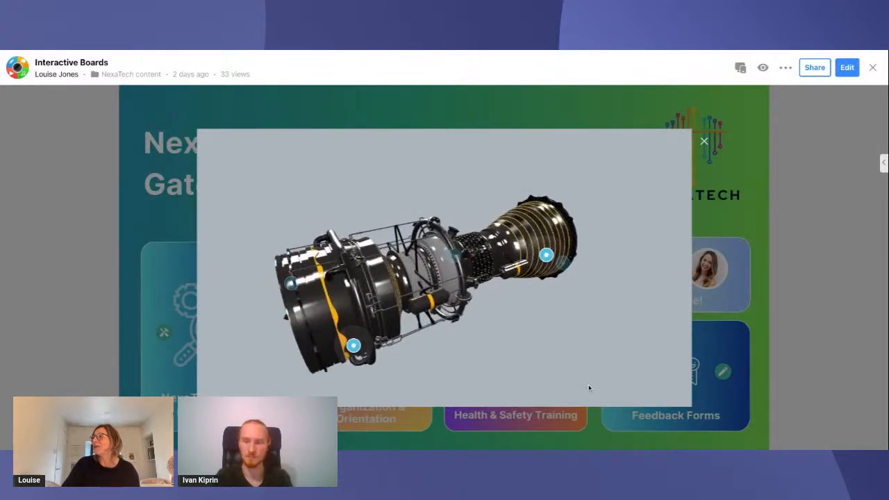
left_click(704, 142)
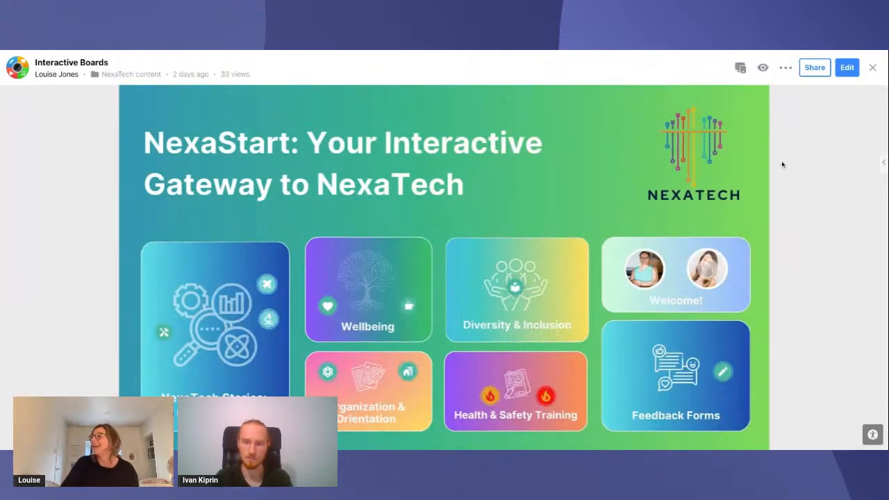
View the founder's welcome page from the board, start and pause its video message, and return to the board
left_click(646, 271)
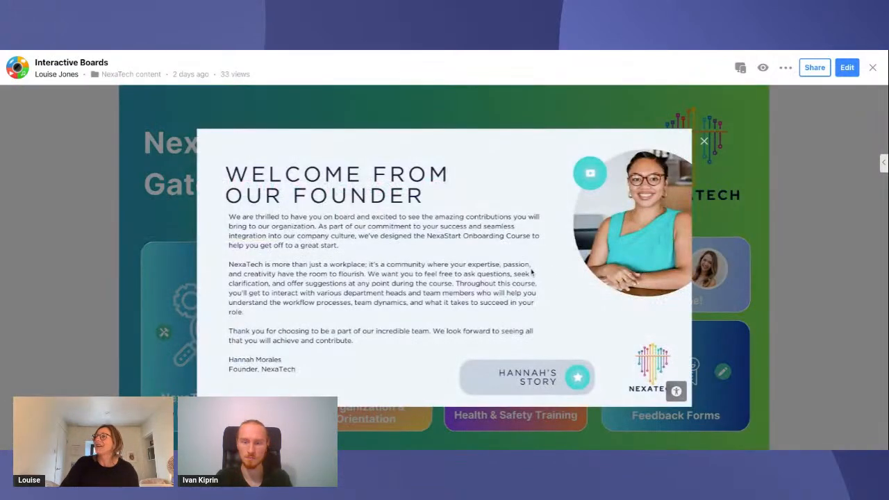
left_click(595, 182)
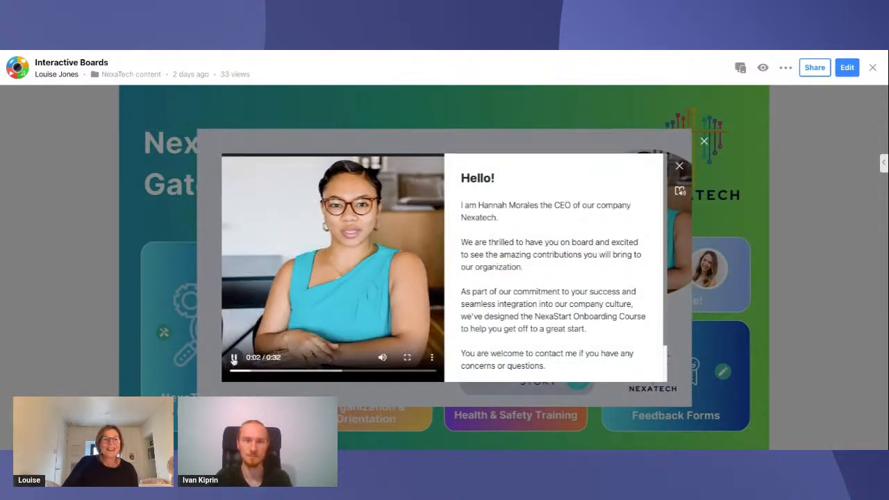
left_click(234, 359)
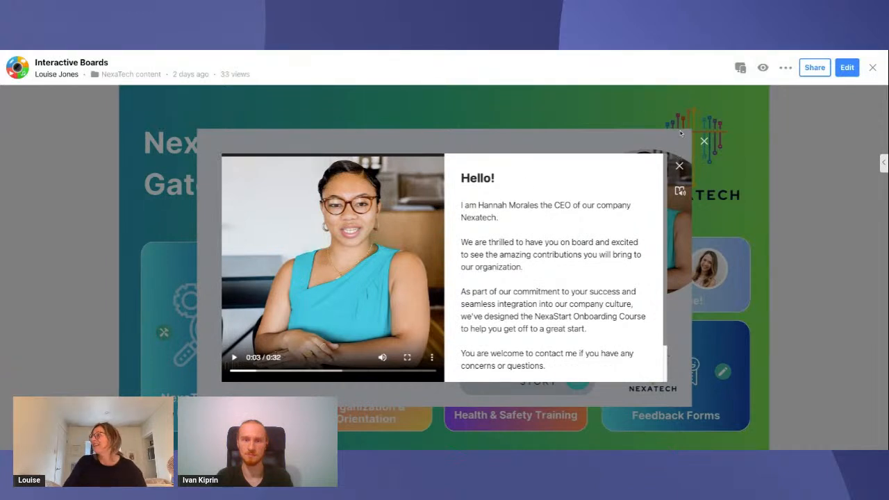
left_click(679, 168)
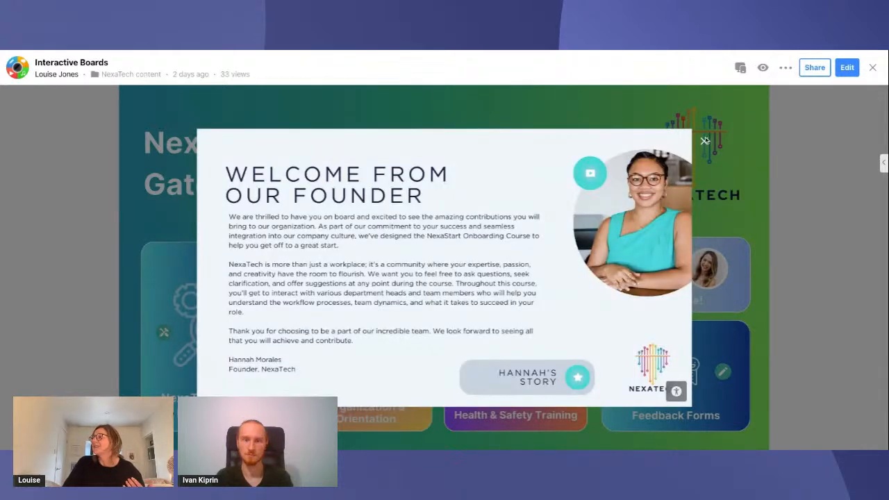
left_click(704, 141)
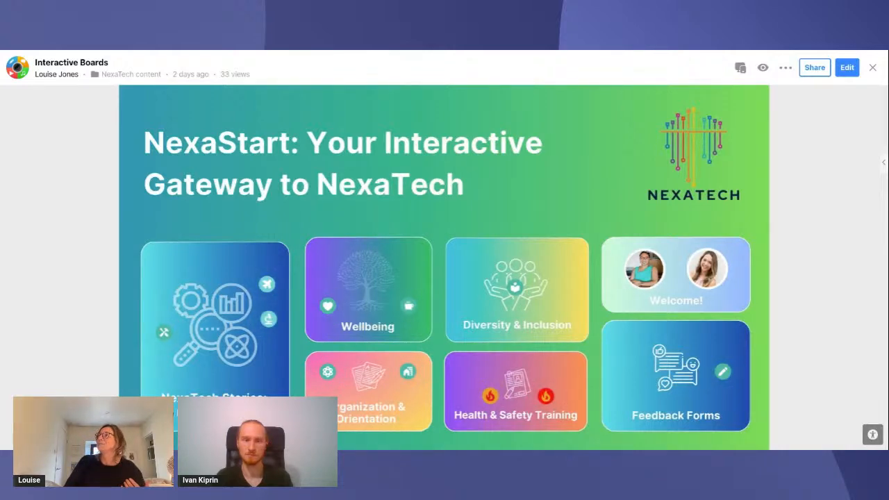
key("alt+Tab")
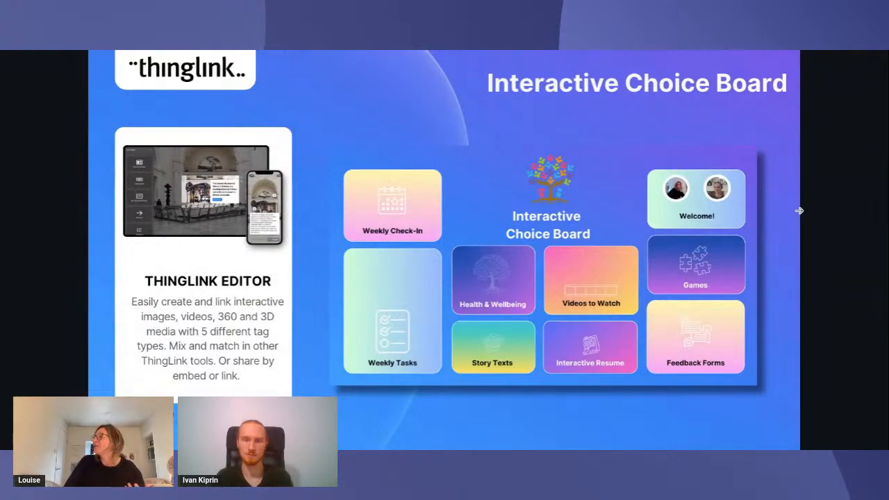
key("Right")
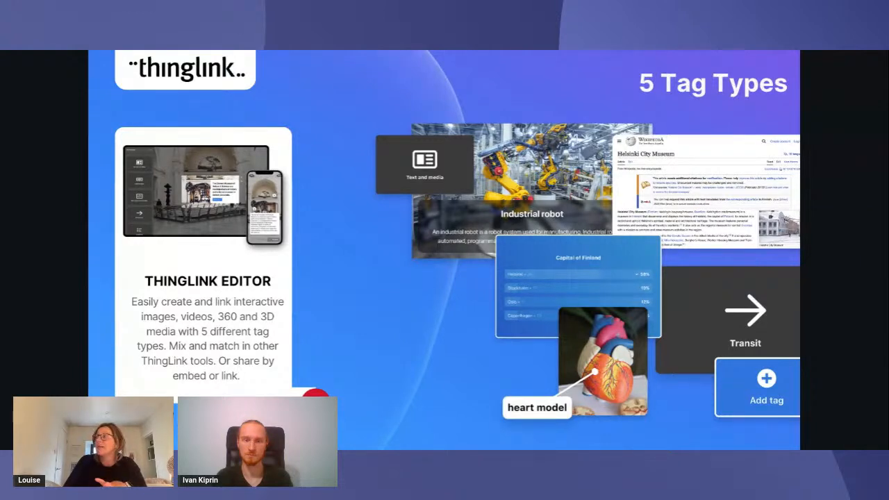
key("Right")
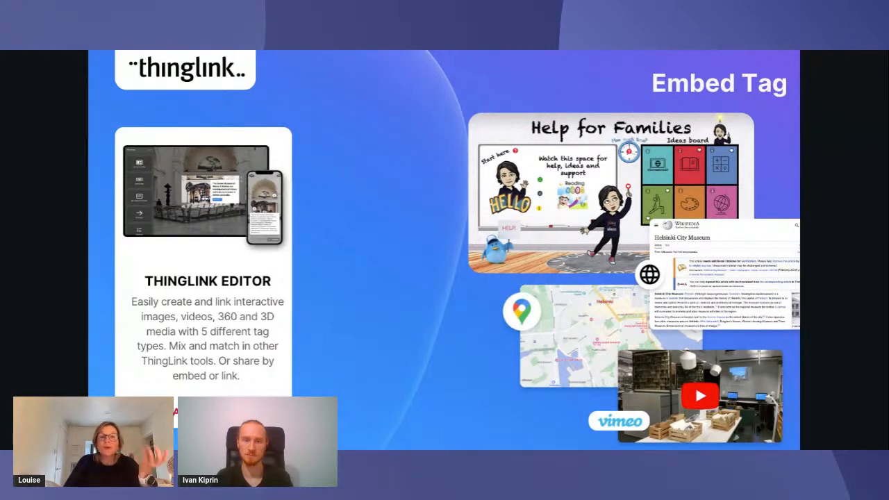
key("Right")
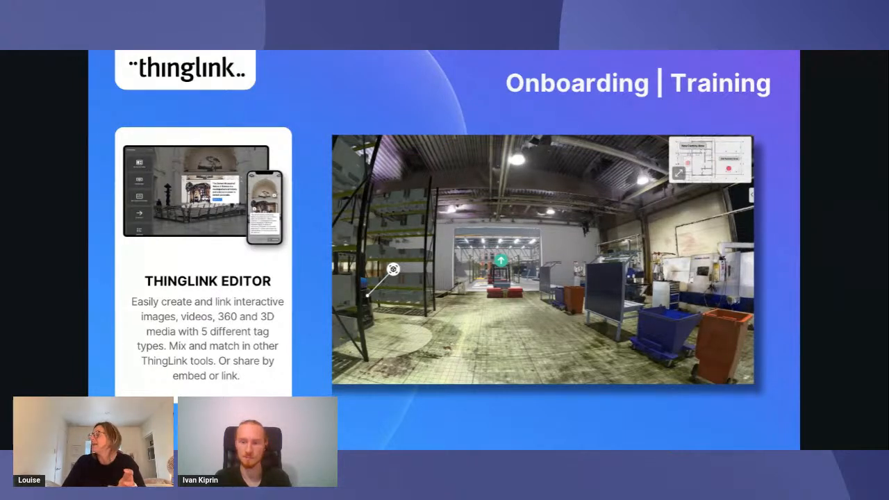
key("Right")
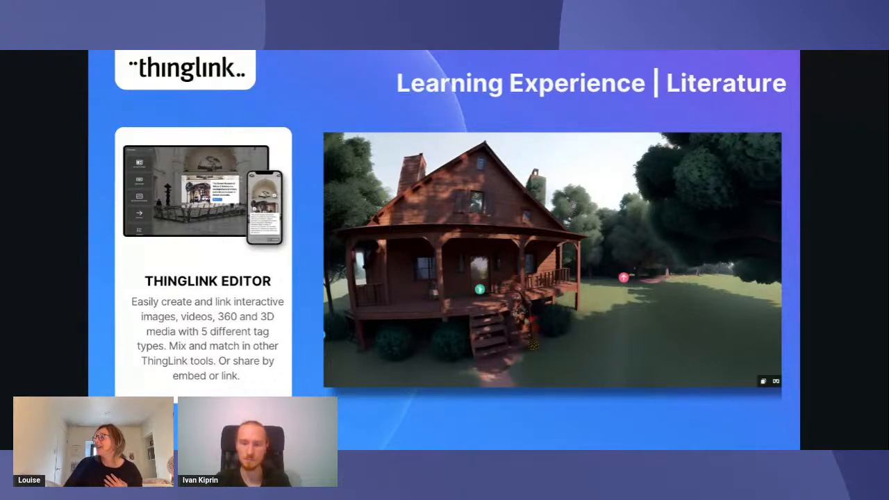
left_click(786, 186)
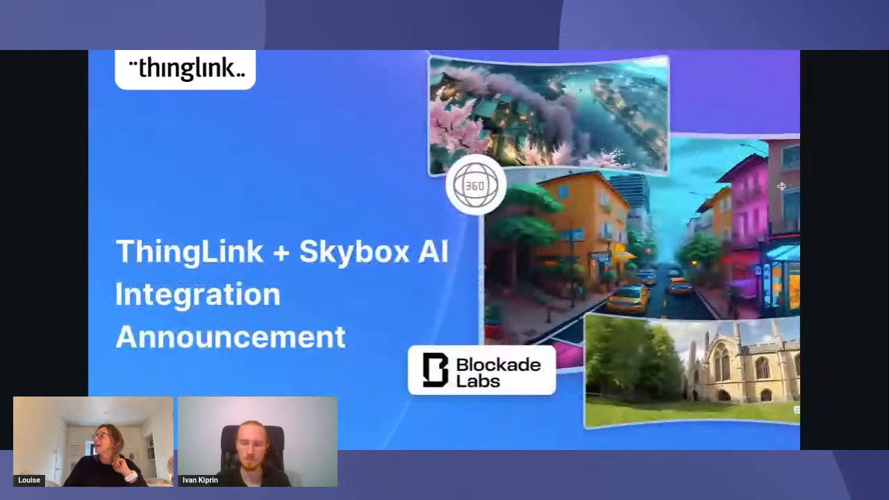